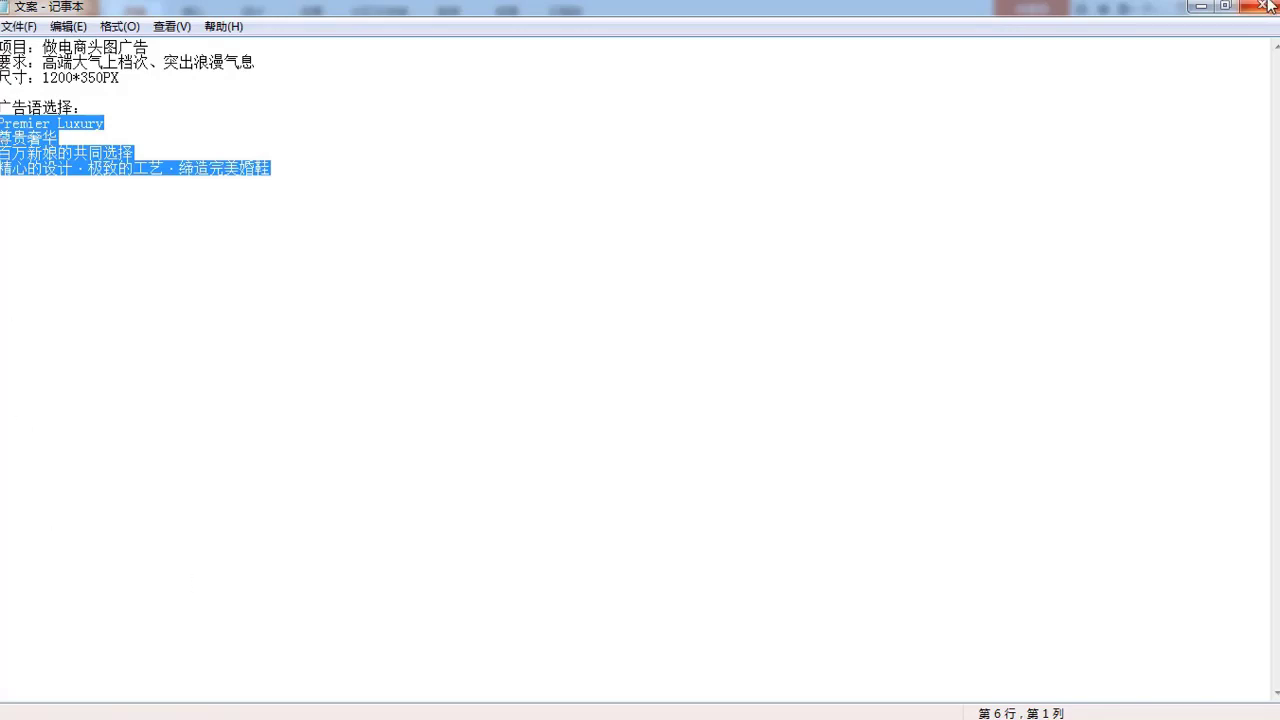
Step: In Photoshop, add black text on four lines: "Premier Luxury", "尊贵奢华", "百万新娘的共同选择", "精心的设计·极致的工艺·缔造完美婚鞋"
{"action": "left_click", "coordinate": [74, 705]}
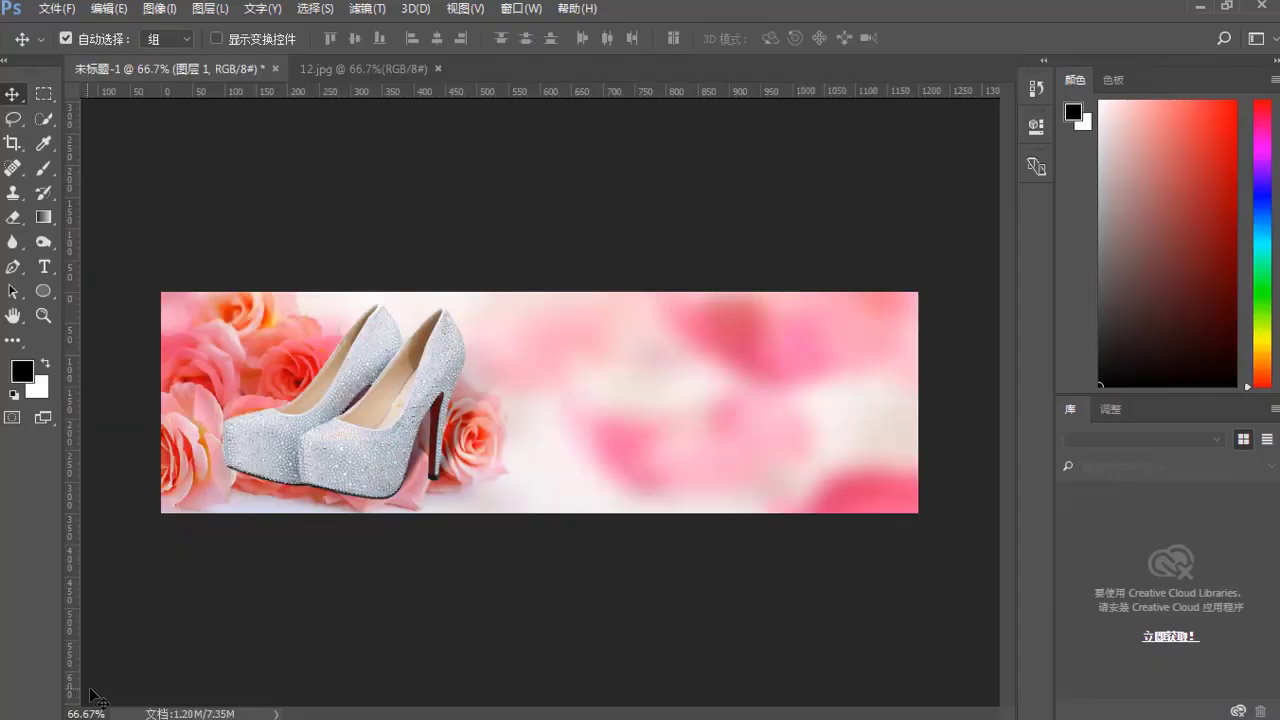
{"action": "left_click", "coordinate": [44, 267]}
{"action": "left_click", "coordinate": [659, 383]}
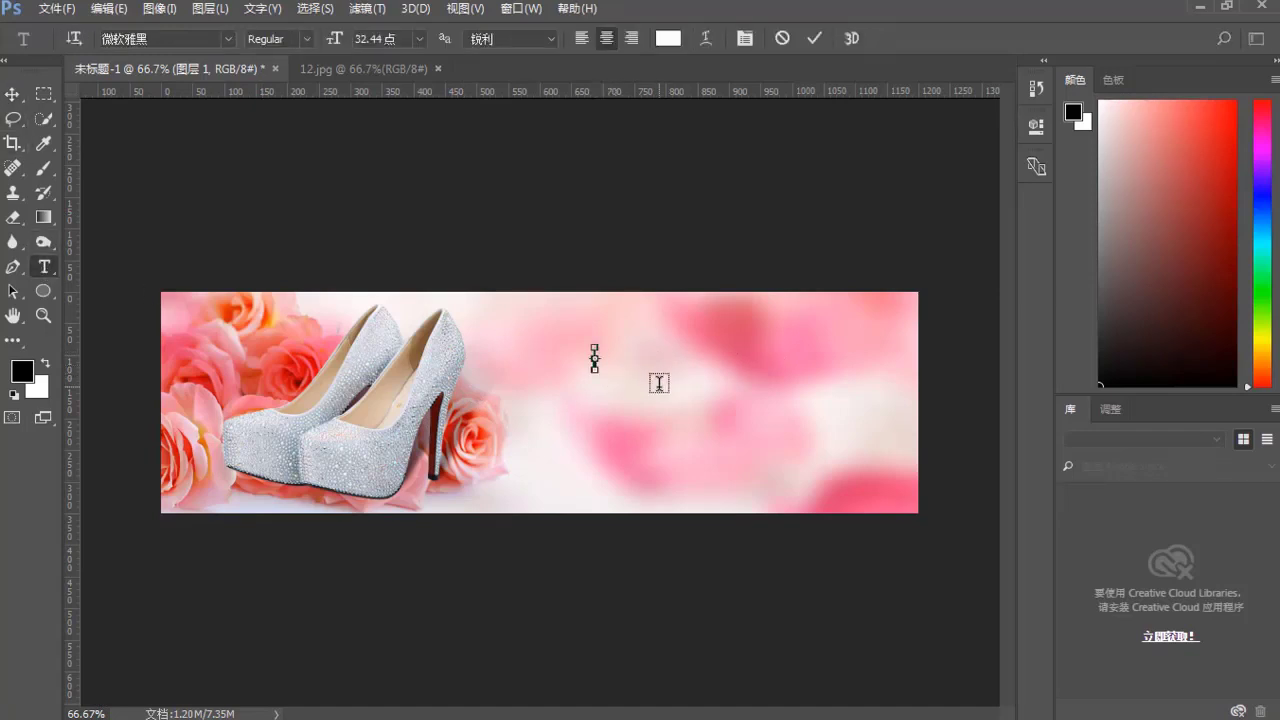
{"action": "type", "text": "Premier Luxury 尊贵奢华 百万新娘的共同选择 用最精致的工艺·缔造完美婚鞋"}
{"action": "key", "text": "ctrl+a"}
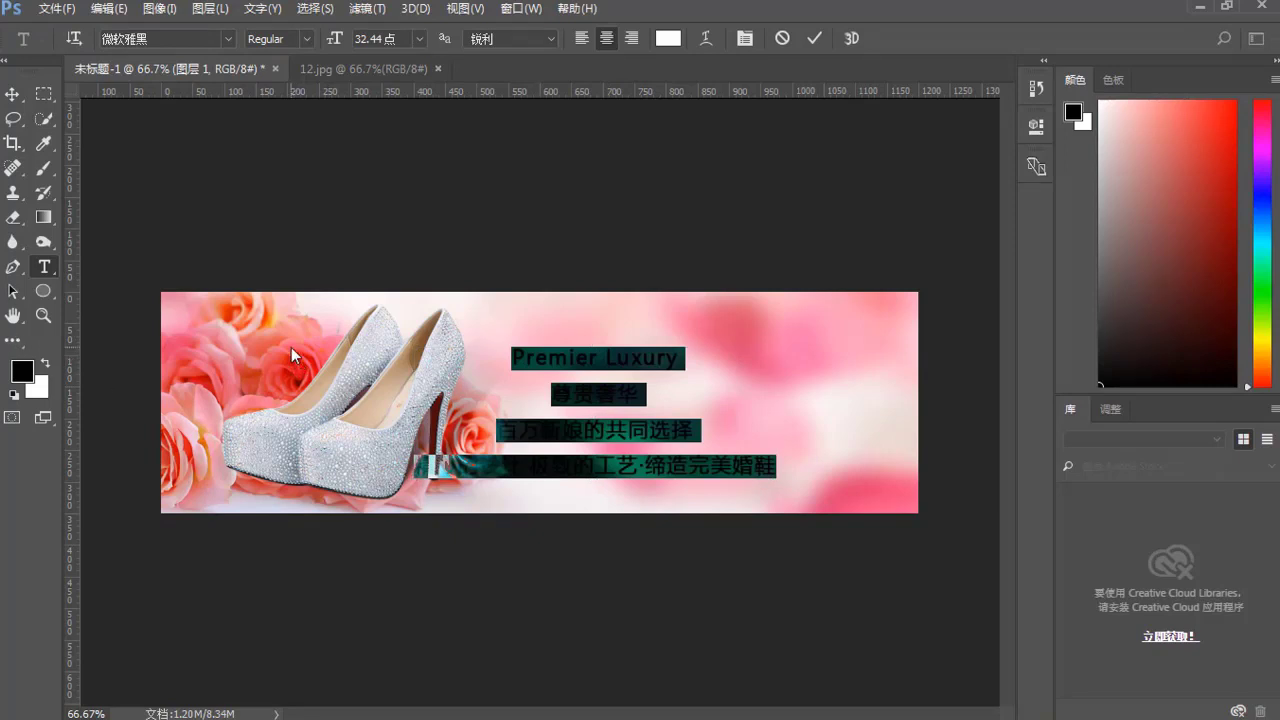
{"action": "left_click", "coordinate": [647, 394]}
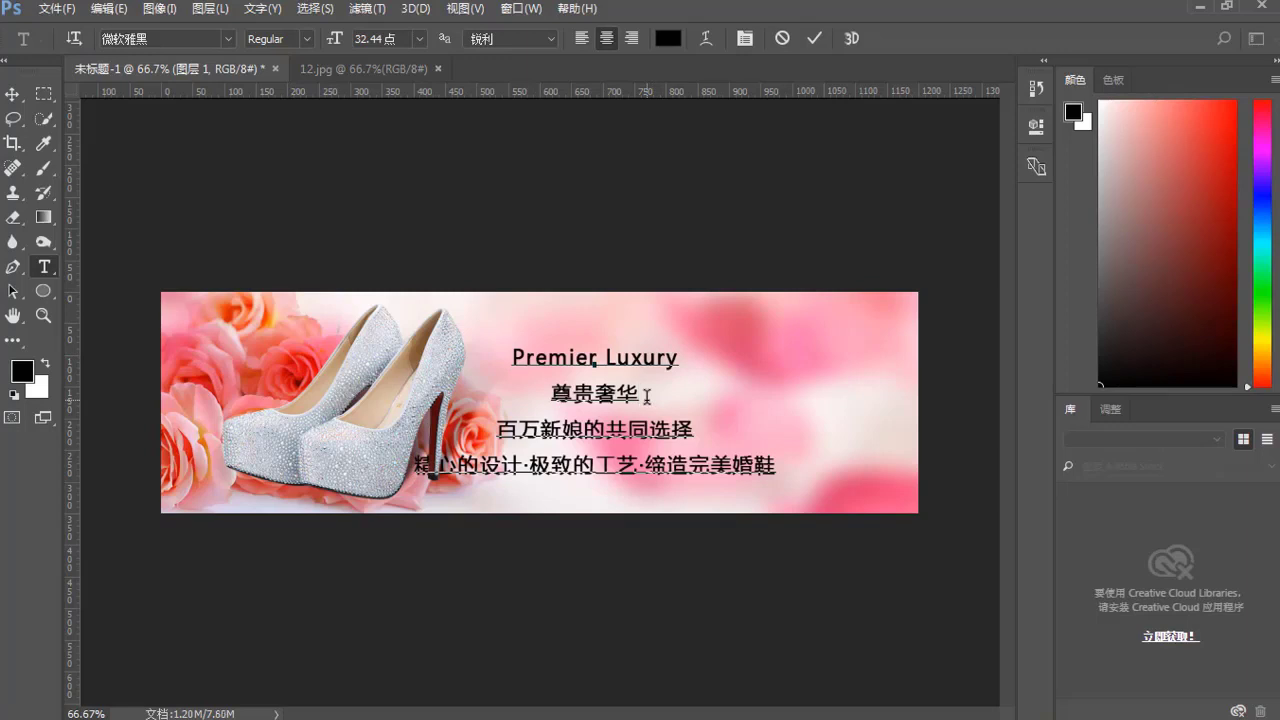
{"action": "key", "text": "ctrl+Return"}
Step: Move the four-line slogan text into the empty area of the banner beside the shoes, clear of the heels
{"action": "key", "text": "v"}
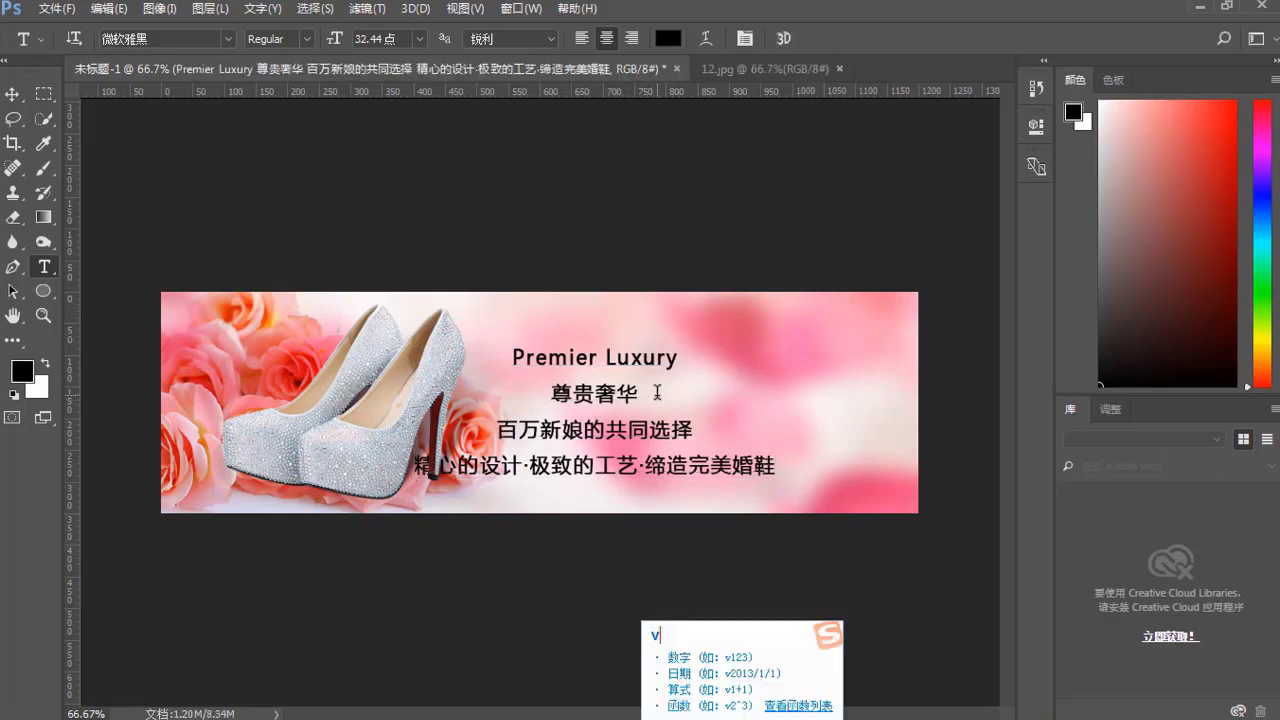
{"action": "key", "text": "Escape"}
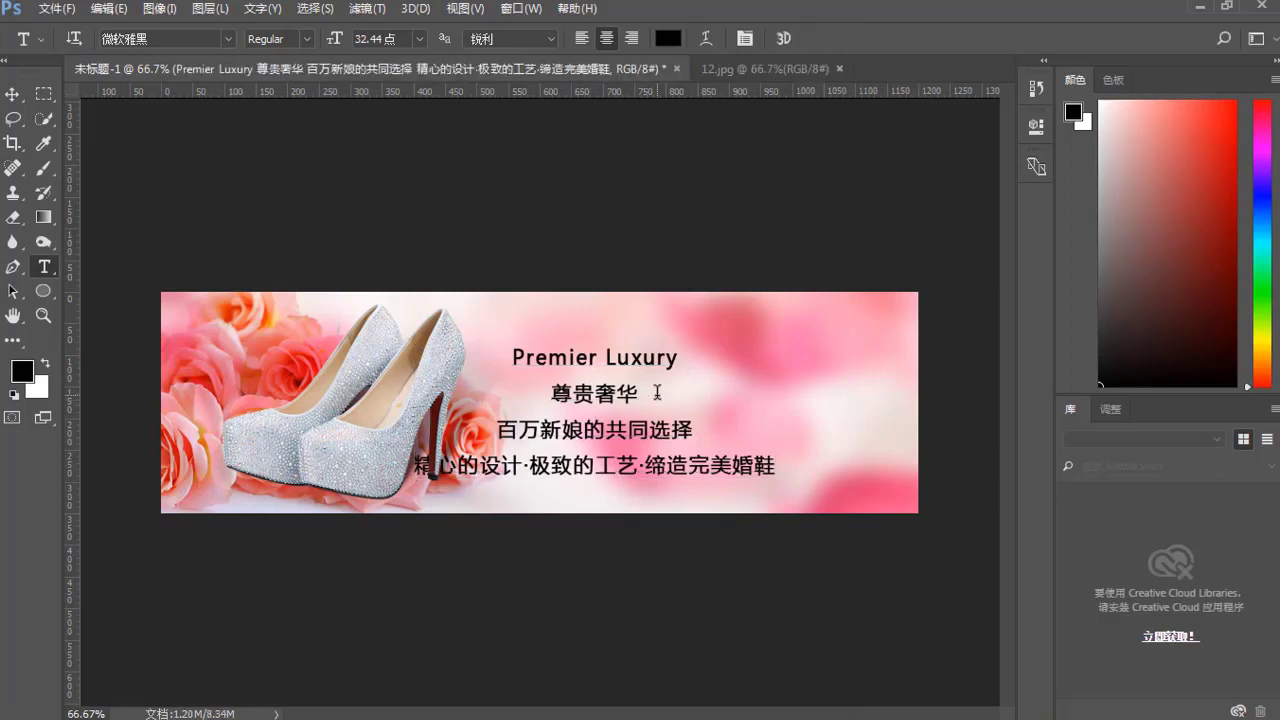
{"action": "key", "text": "v"}
{"action": "scroll", "coordinate": [663, 403], "scroll_direction": "up", "scroll_amount": 3}
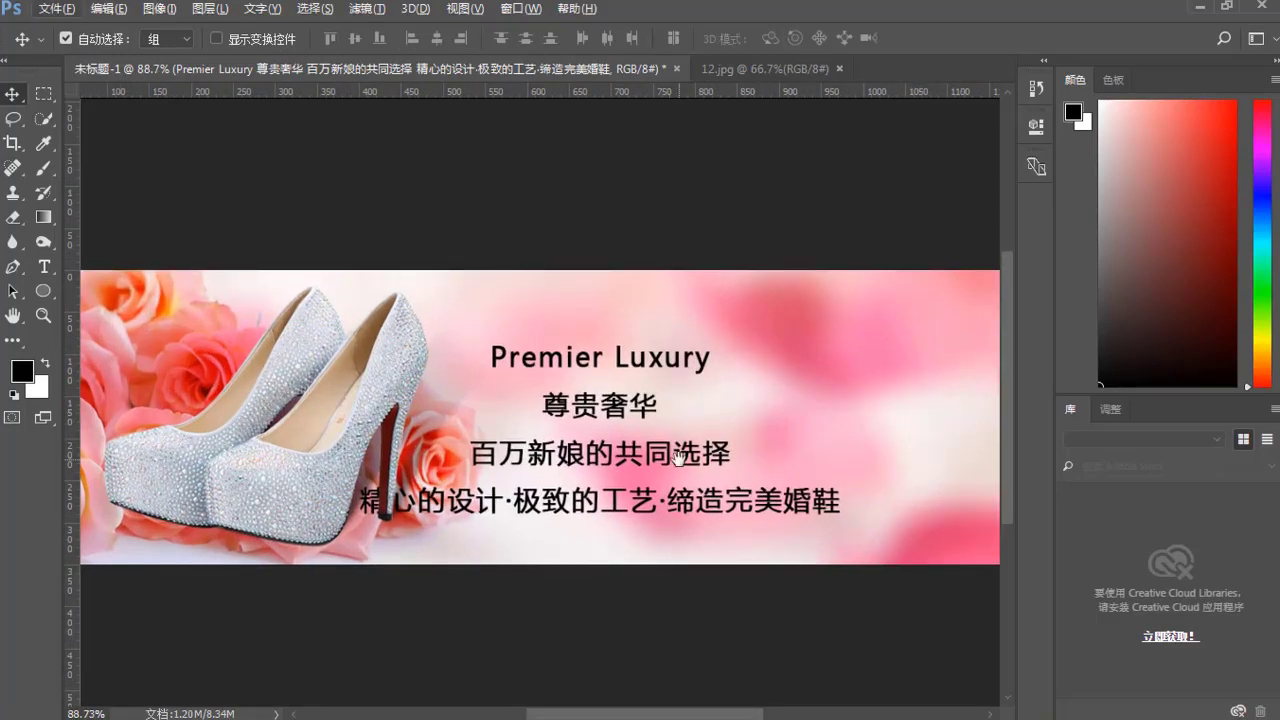
{"action": "scroll", "coordinate": [678, 456], "scroll_direction": "down", "scroll_amount": 3}
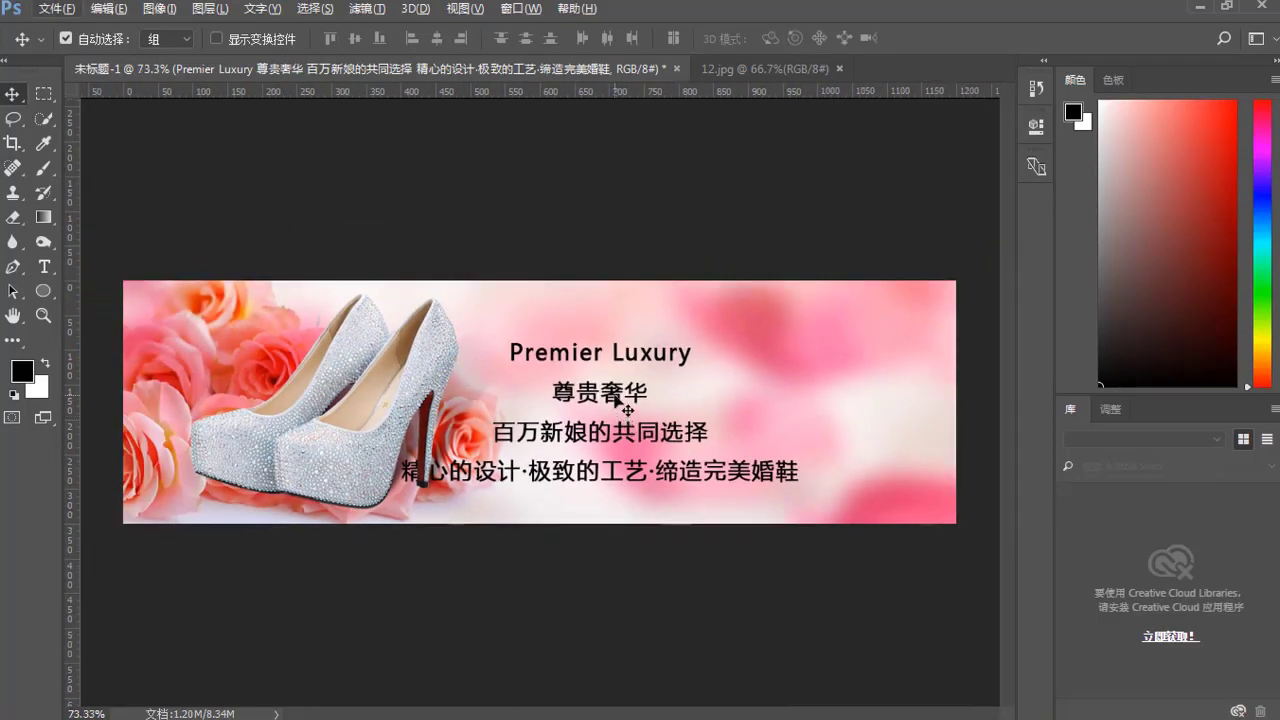
{"action": "left_click_drag", "start_coordinate": [618, 400], "coordinate": [703, 389]}
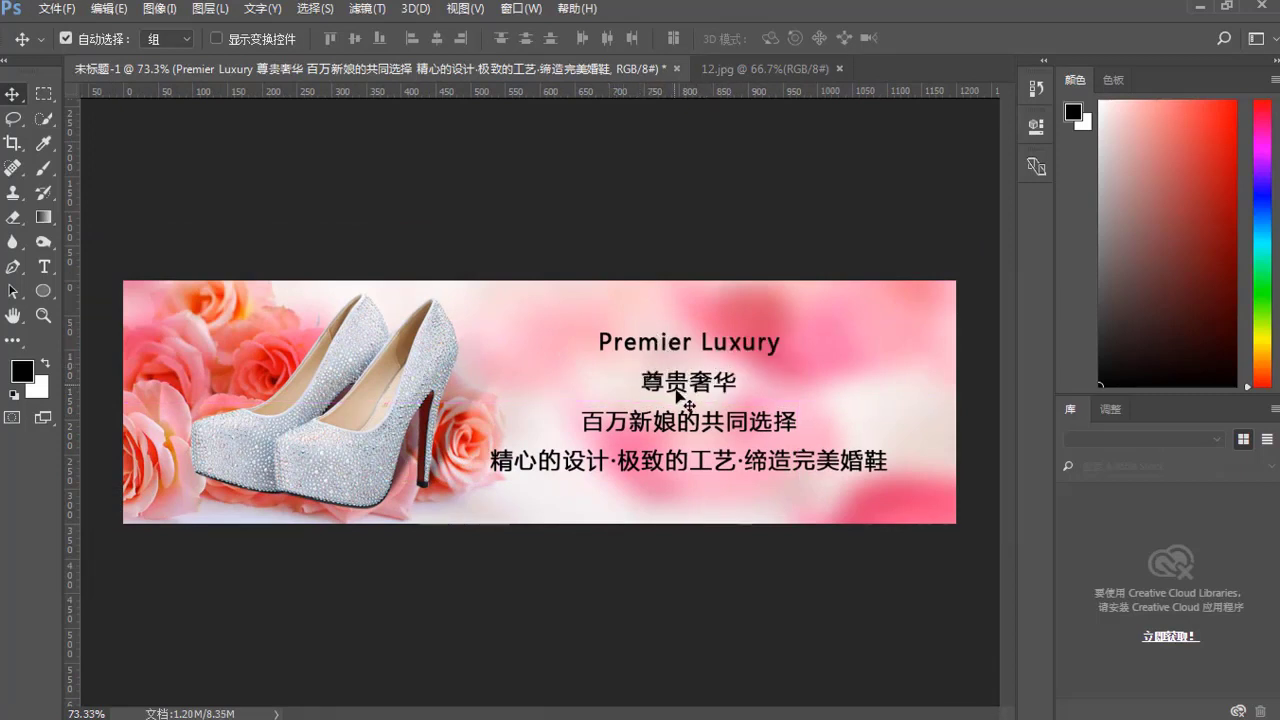
Step: Copy and remove "Premier Luxury" and "尊贵奢华" from the slogan text, and move the remaining two lines down in the banner
{"action": "left_click", "coordinate": [44, 266]}
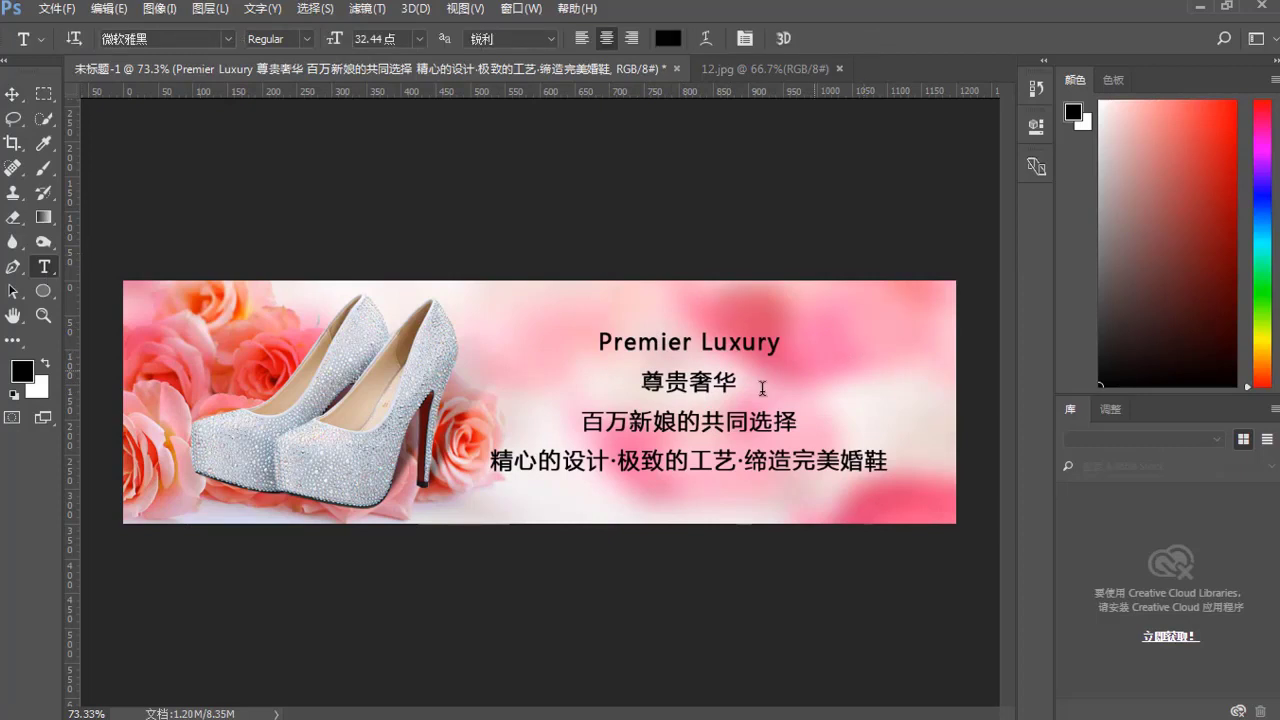
{"action": "left_click", "coordinate": [746, 384]}
{"action": "left_click_drag", "start_coordinate": [746, 384], "coordinate": [586, 340]}
{"action": "key", "text": "ctrl+c"}
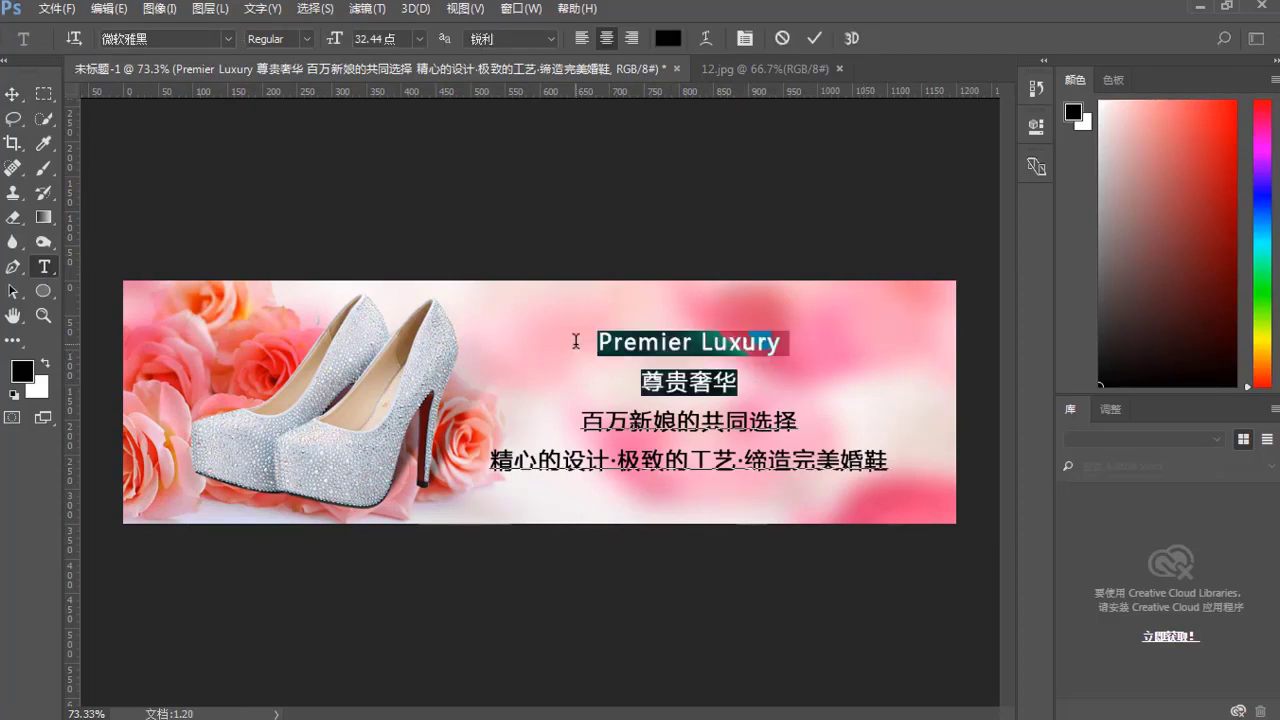
{"action": "key", "text": "BackSpace"}
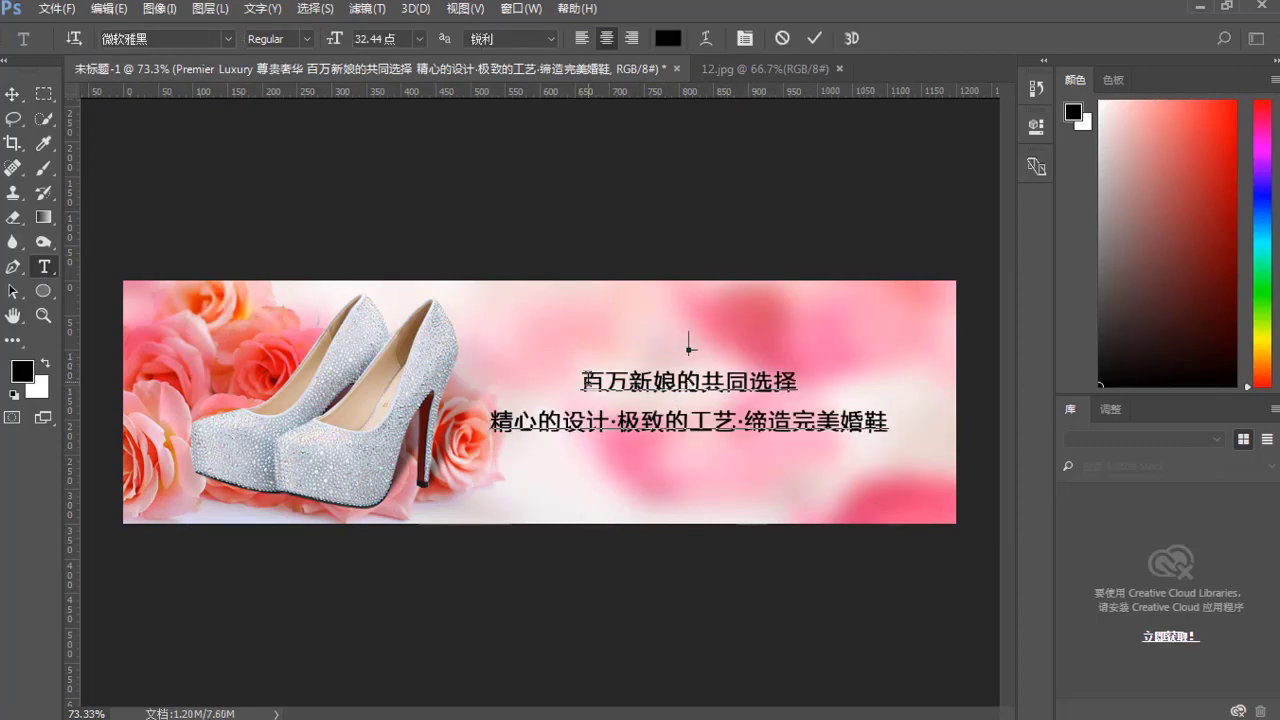
{"action": "key", "text": "BackSpace"}
{"action": "key", "text": "ctrl+Return"}
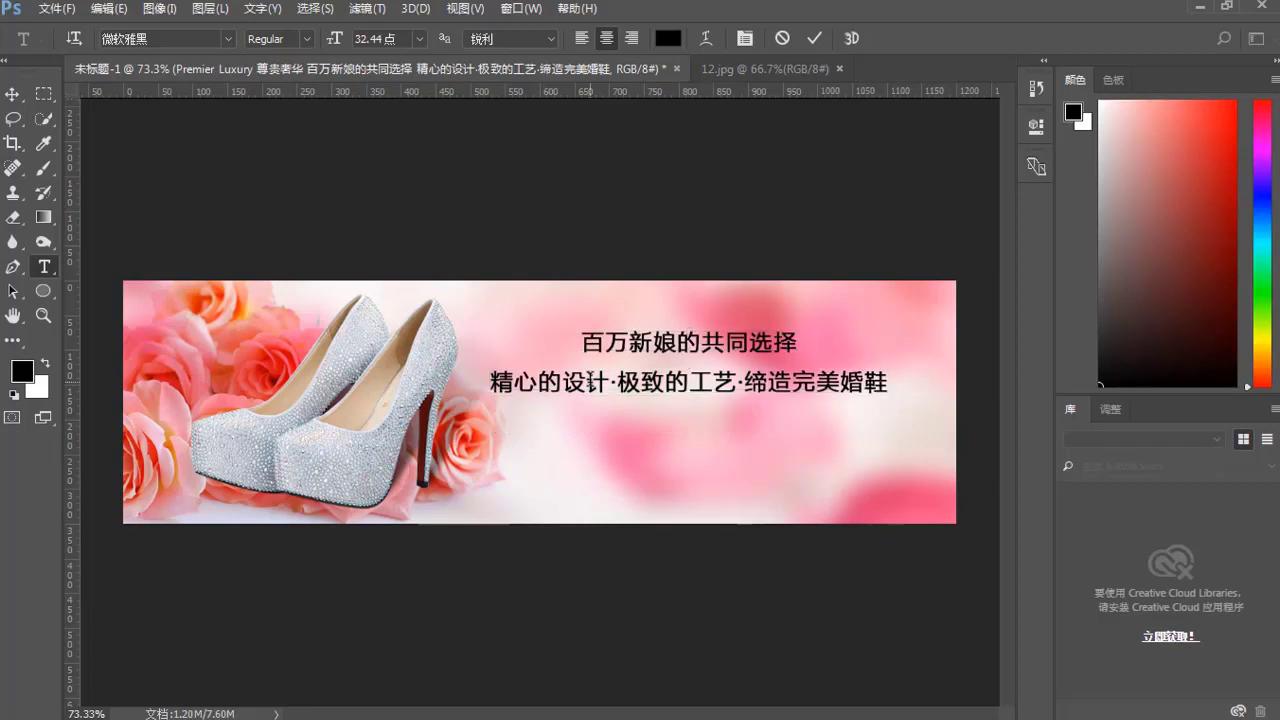
{"action": "key", "text": "v"}
{"action": "left_click_drag", "start_coordinate": [690, 355], "coordinate": [700, 433]}
Step: Paste "Premier Luxury" and "尊贵奢华" as a separate text layer above the two remaining slogan lines
{"action": "key", "text": "t"}
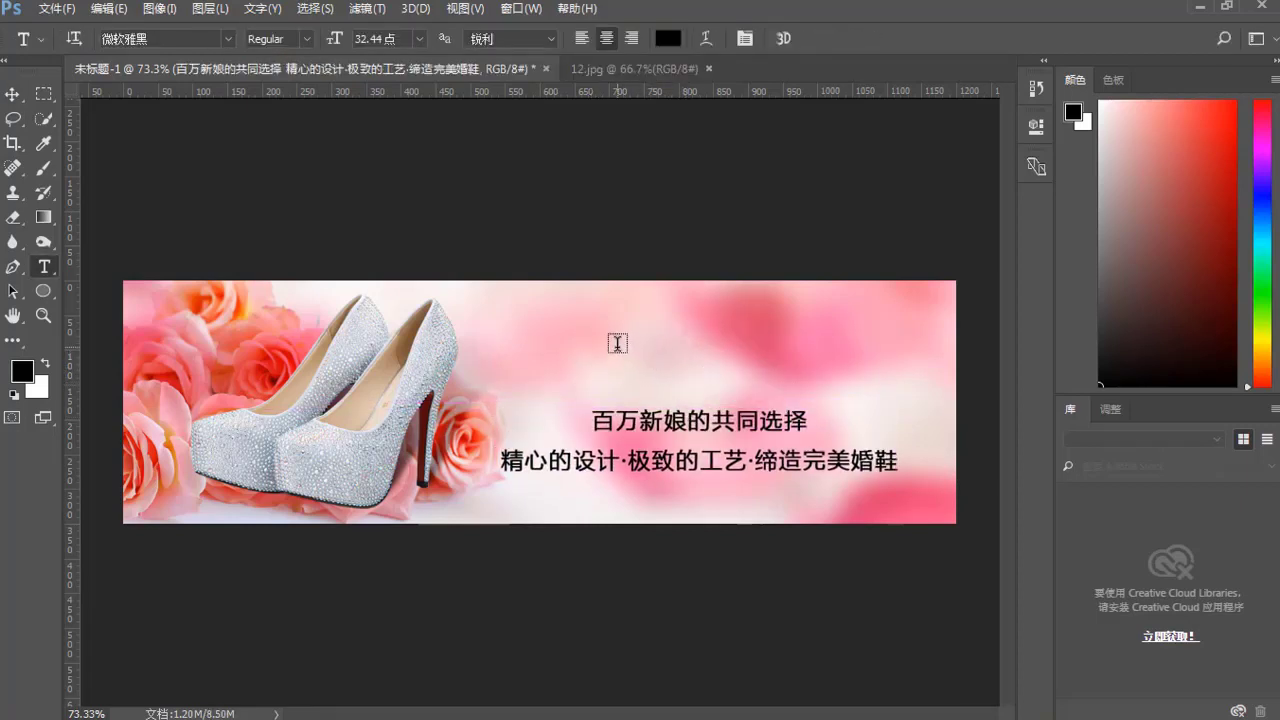
{"action": "left_click", "coordinate": [619, 344]}
{"action": "key", "text": "ctrl+v"}
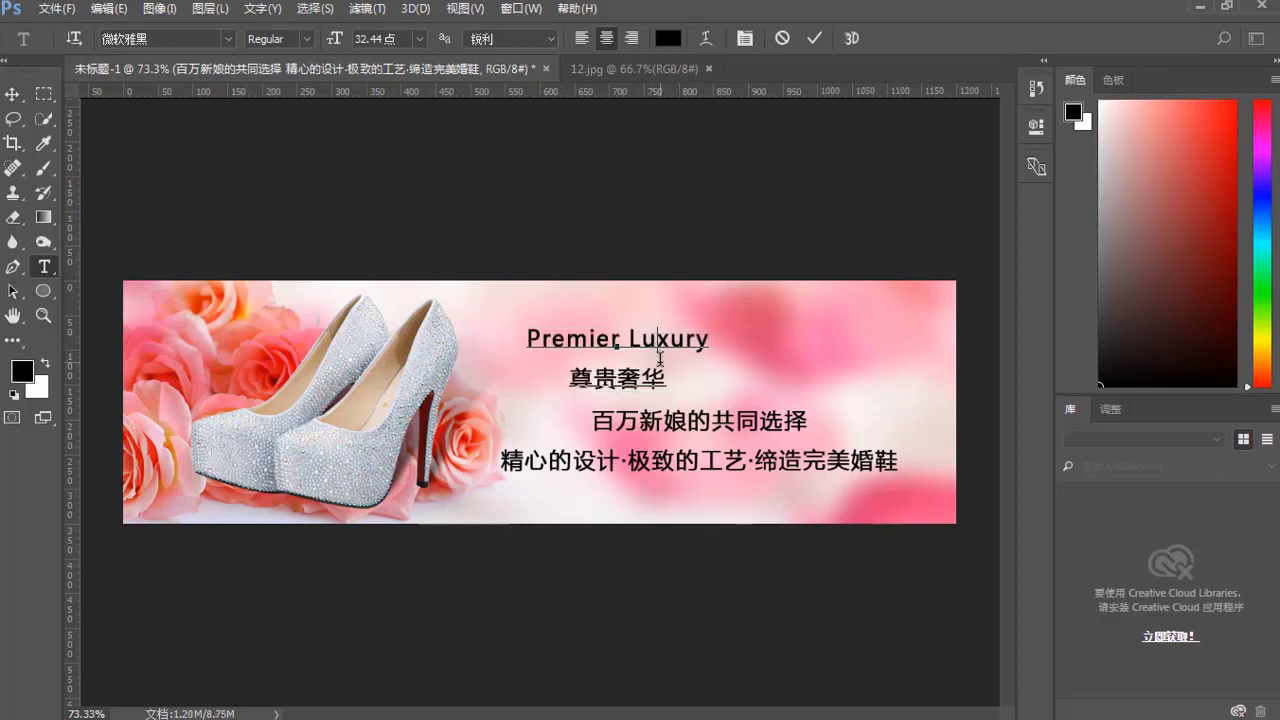
{"action": "left_click_drag", "start_coordinate": [667, 374], "coordinate": [548, 372]}
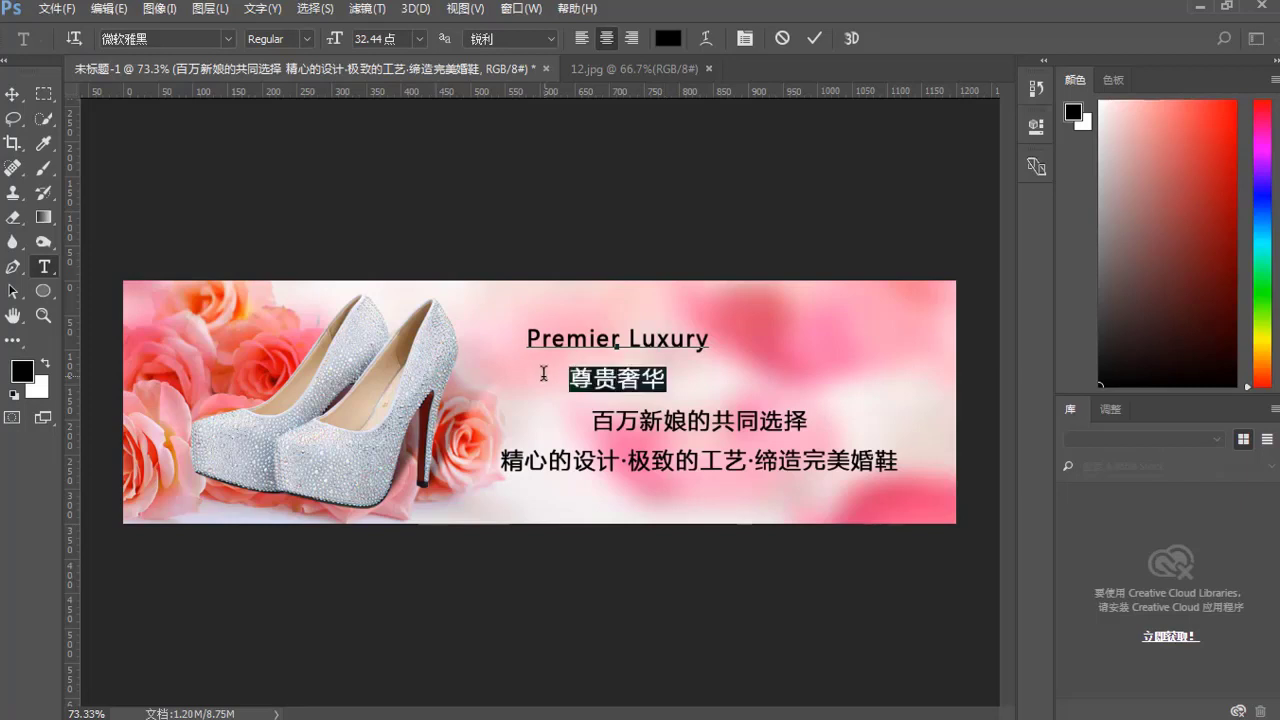
{"action": "left_click", "coordinate": [578, 352]}
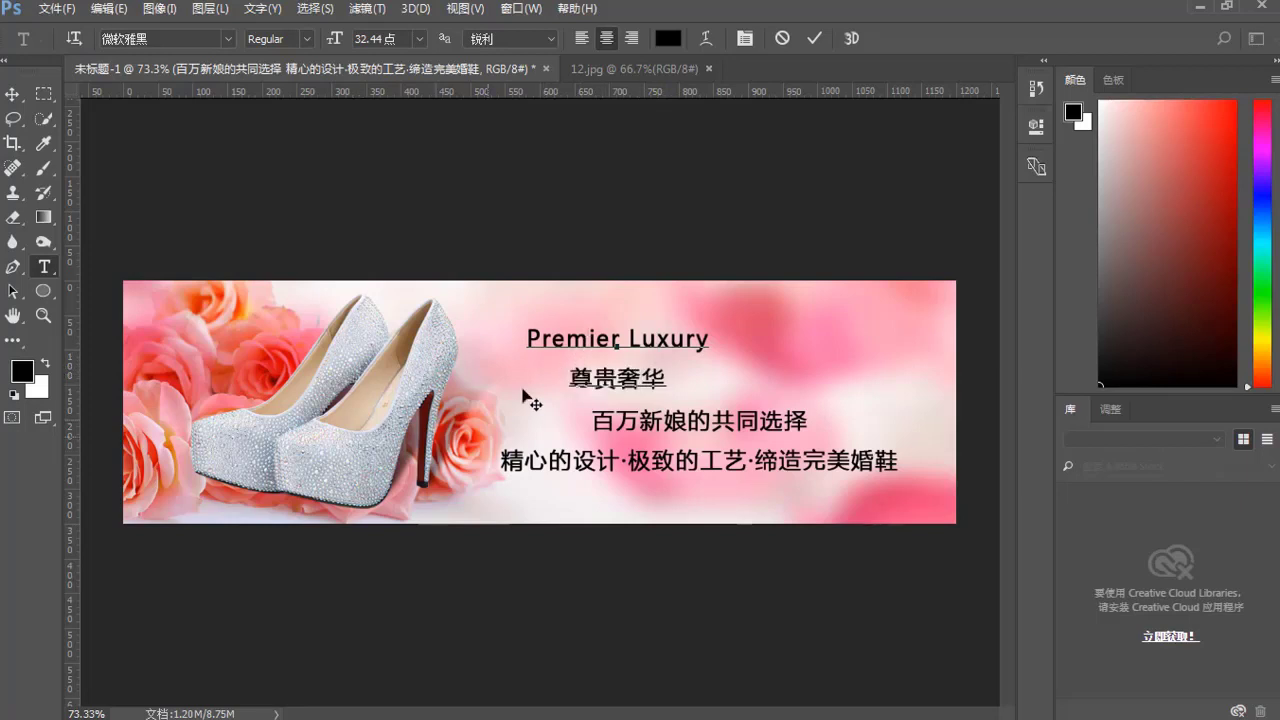
{"action": "key", "text": "ctrl+Return"}
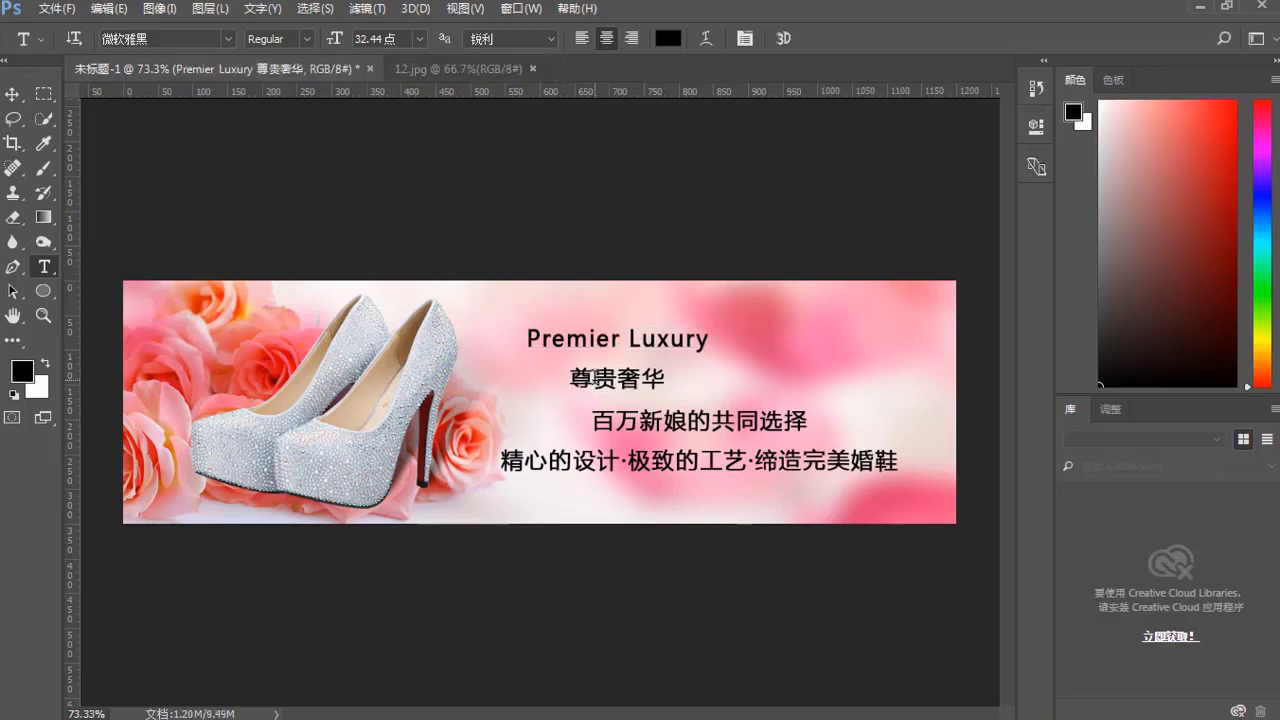
Step: Set the font of both headline lines, "Premier Luxury" and "尊贵奢华", to 华文中宋
{"action": "left_click", "coordinate": [595, 375]}
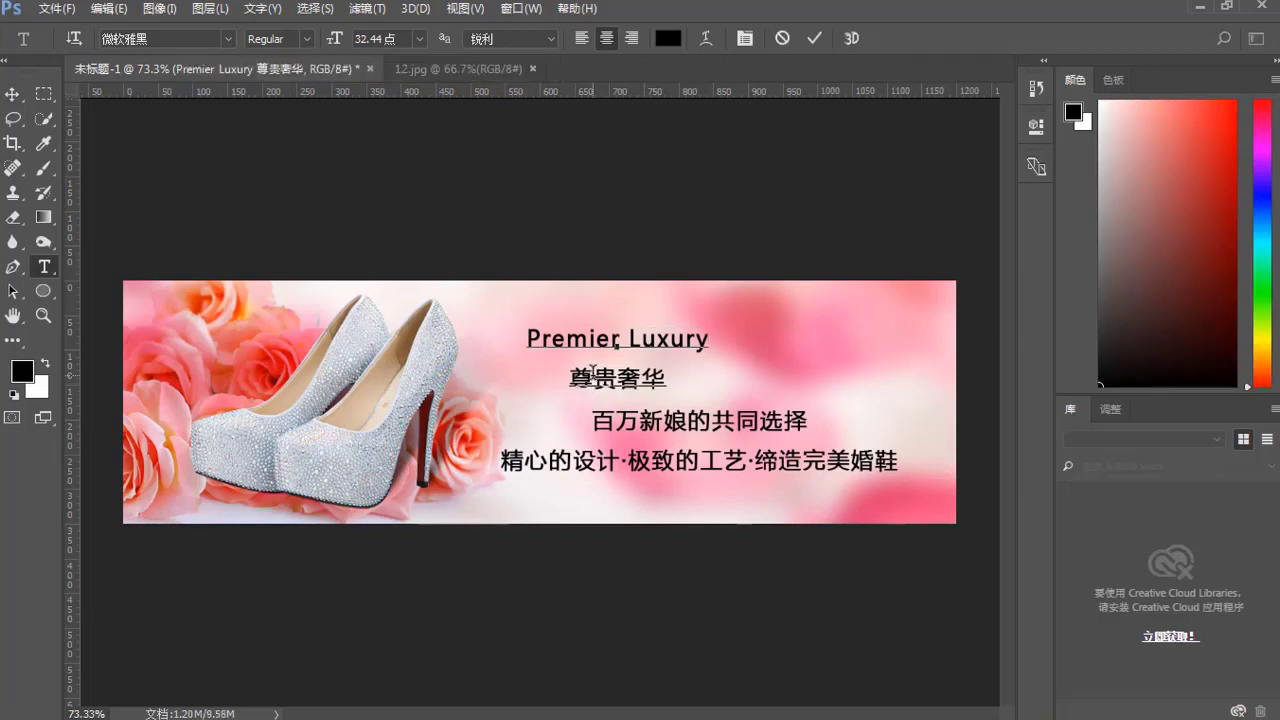
{"action": "left_click_drag", "start_coordinate": [570, 378], "coordinate": [666, 378]}
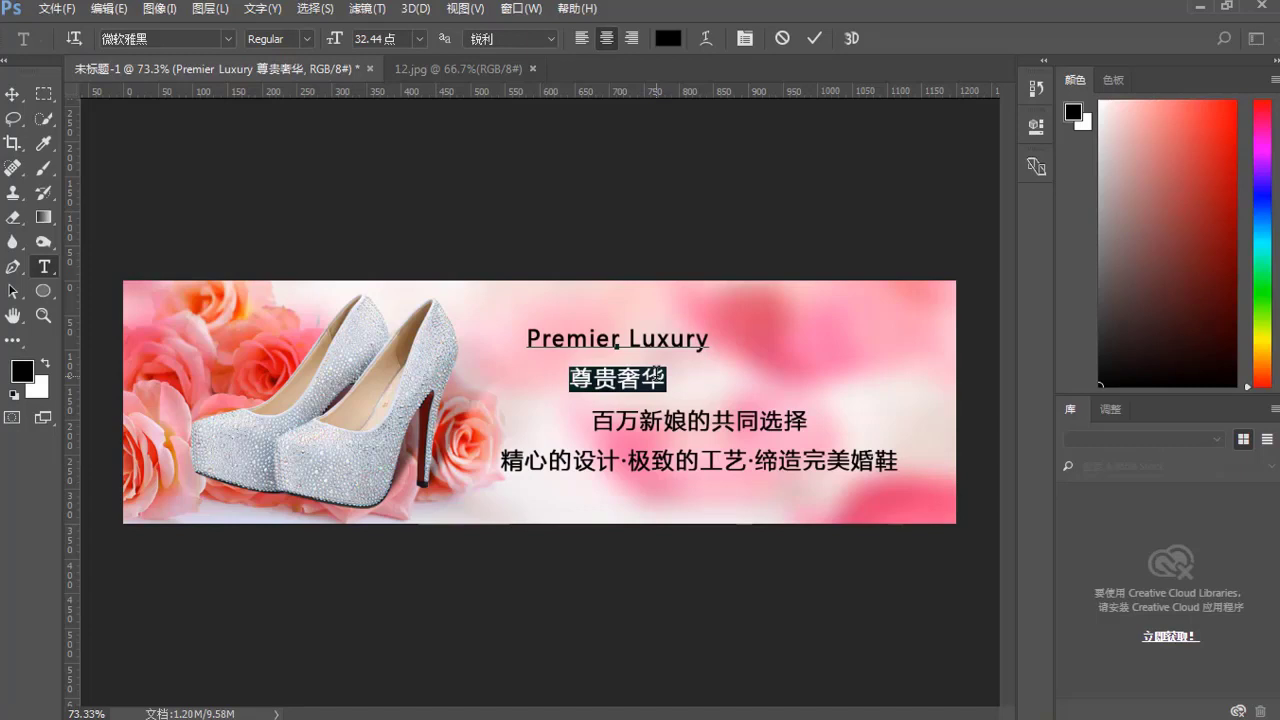
{"action": "key", "text": "Right"}
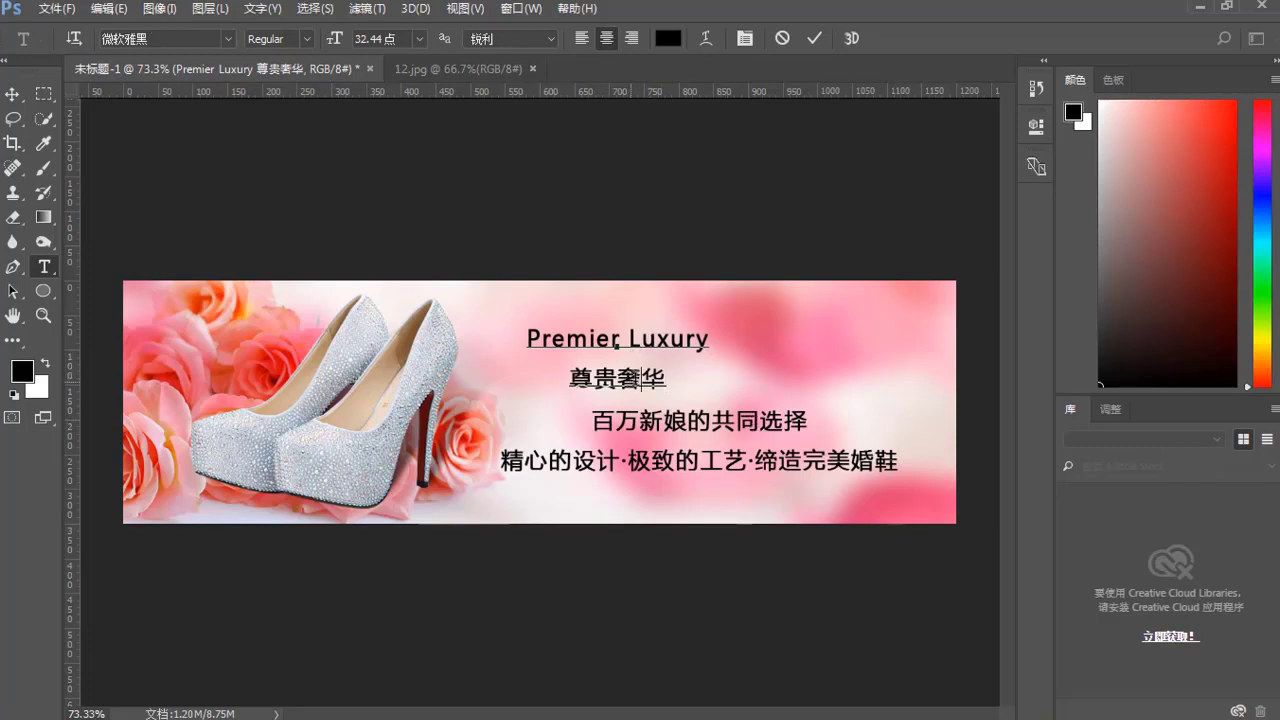
{"action": "key", "text": "ctrl+a"}
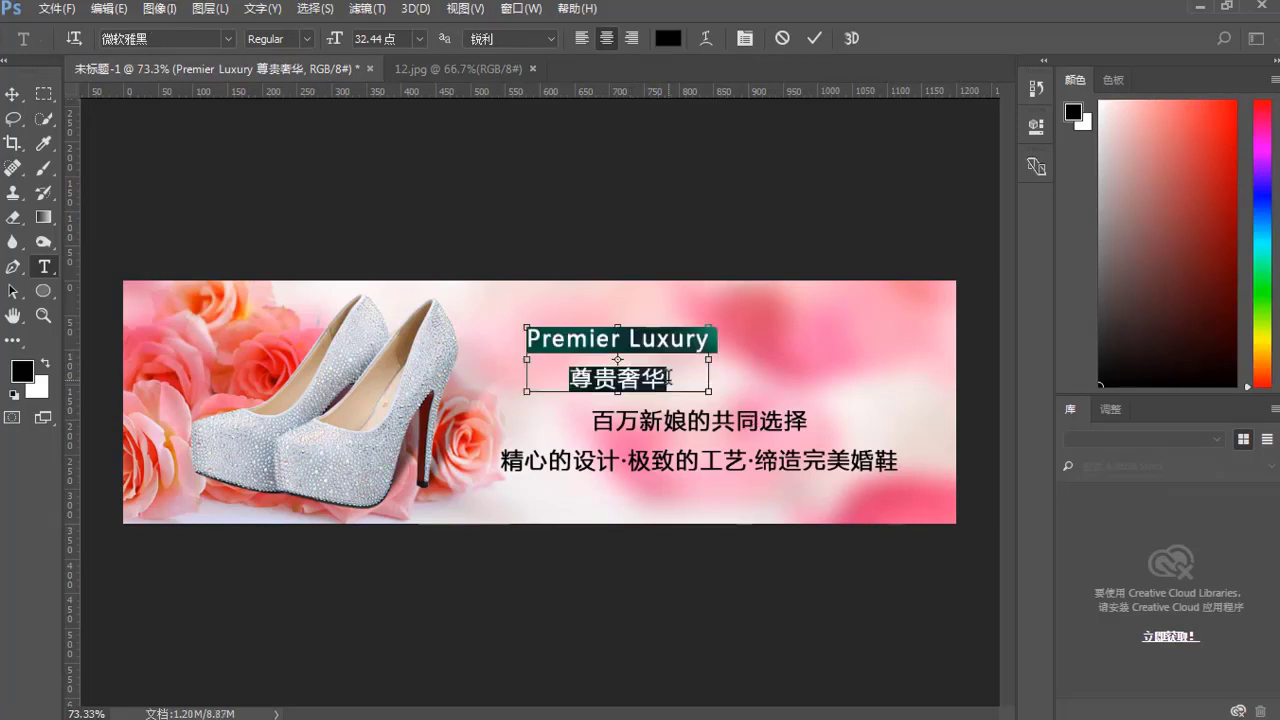
{"action": "key", "text": "ctrl+t"}
{"action": "left_click", "coordinate": [915, 229]}
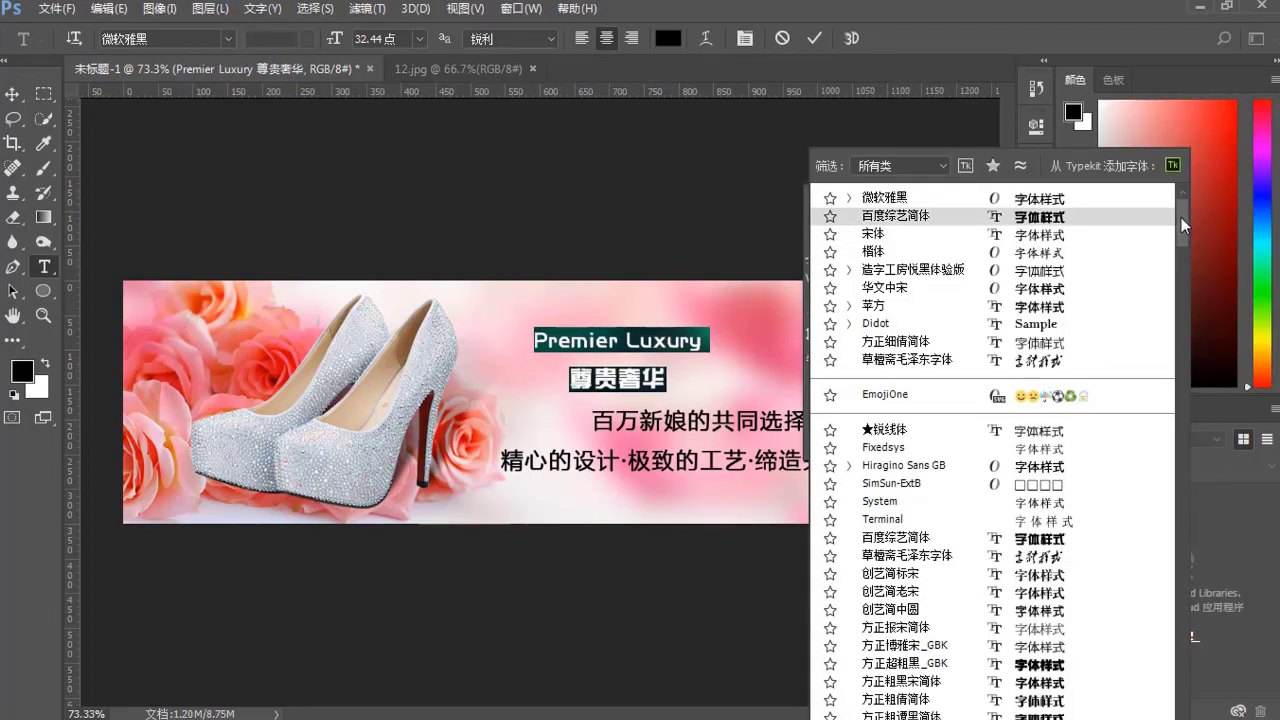
{"action": "left_click_drag", "start_coordinate": [1181, 219], "coordinate": [1193, 354]}
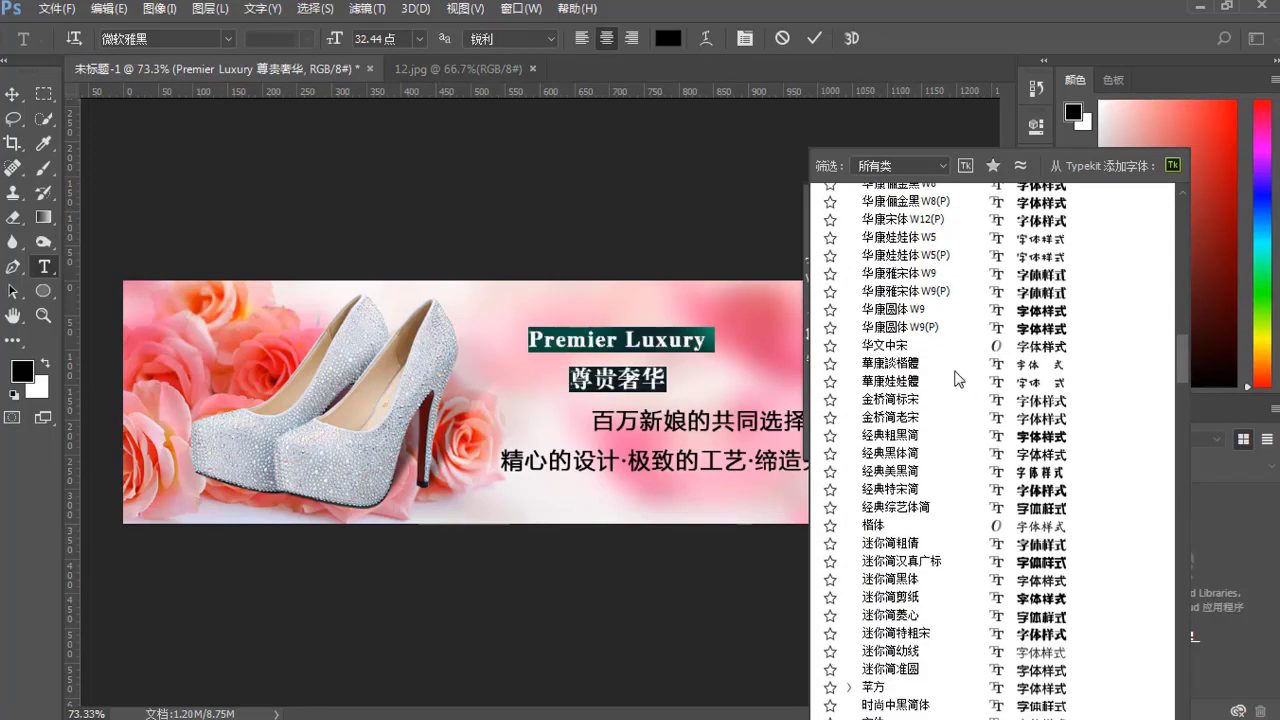
{"action": "left_click", "coordinate": [889, 346]}
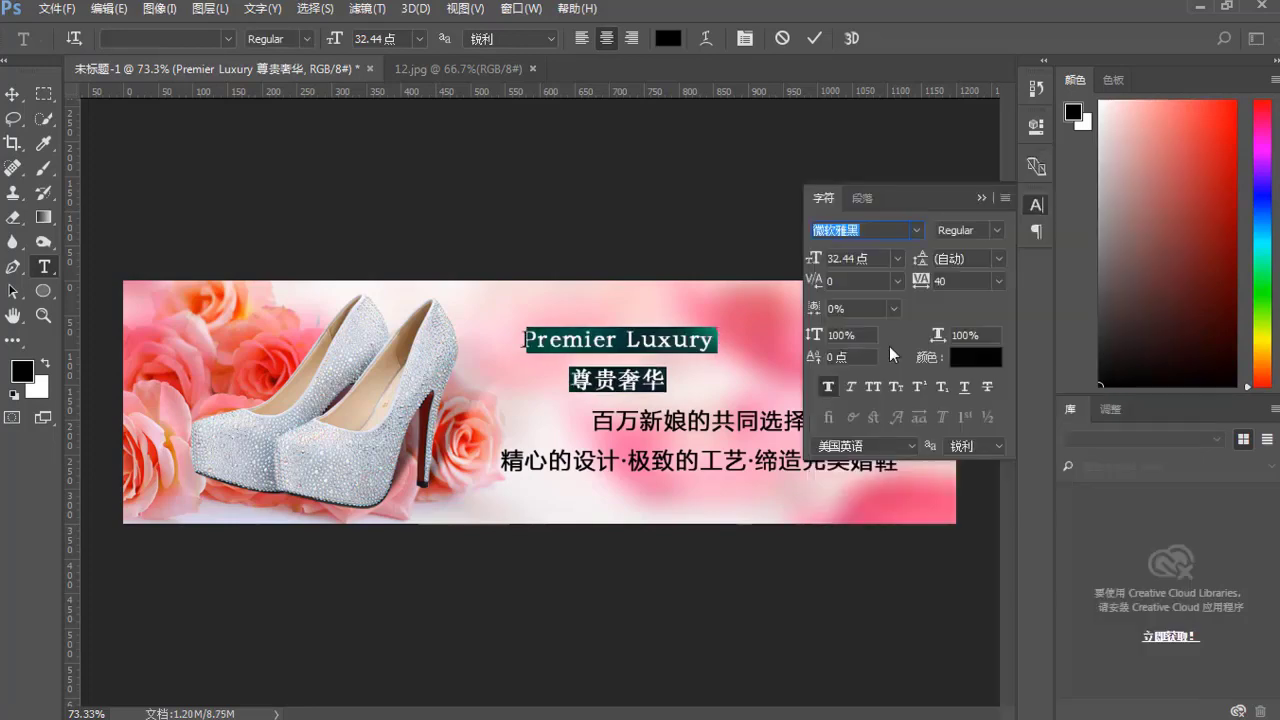
{"action": "left_click", "coordinate": [920, 229]}
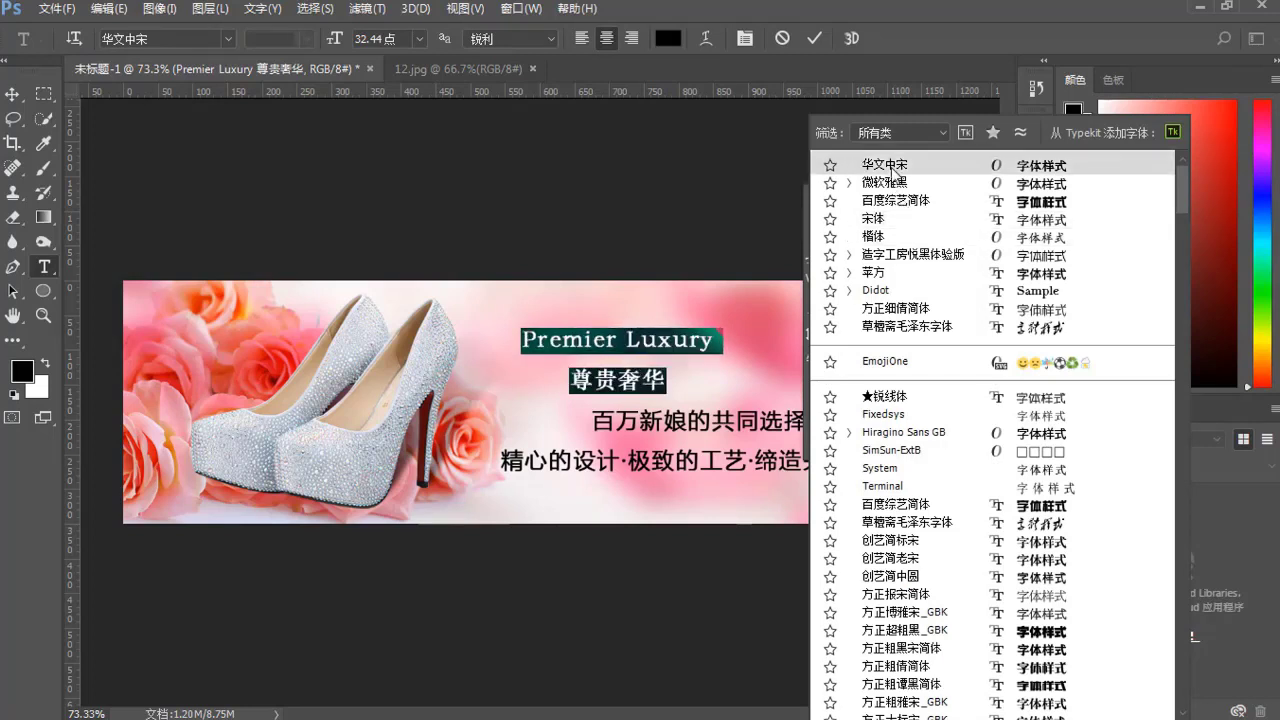
{"action": "left_click", "coordinate": [893, 168]}
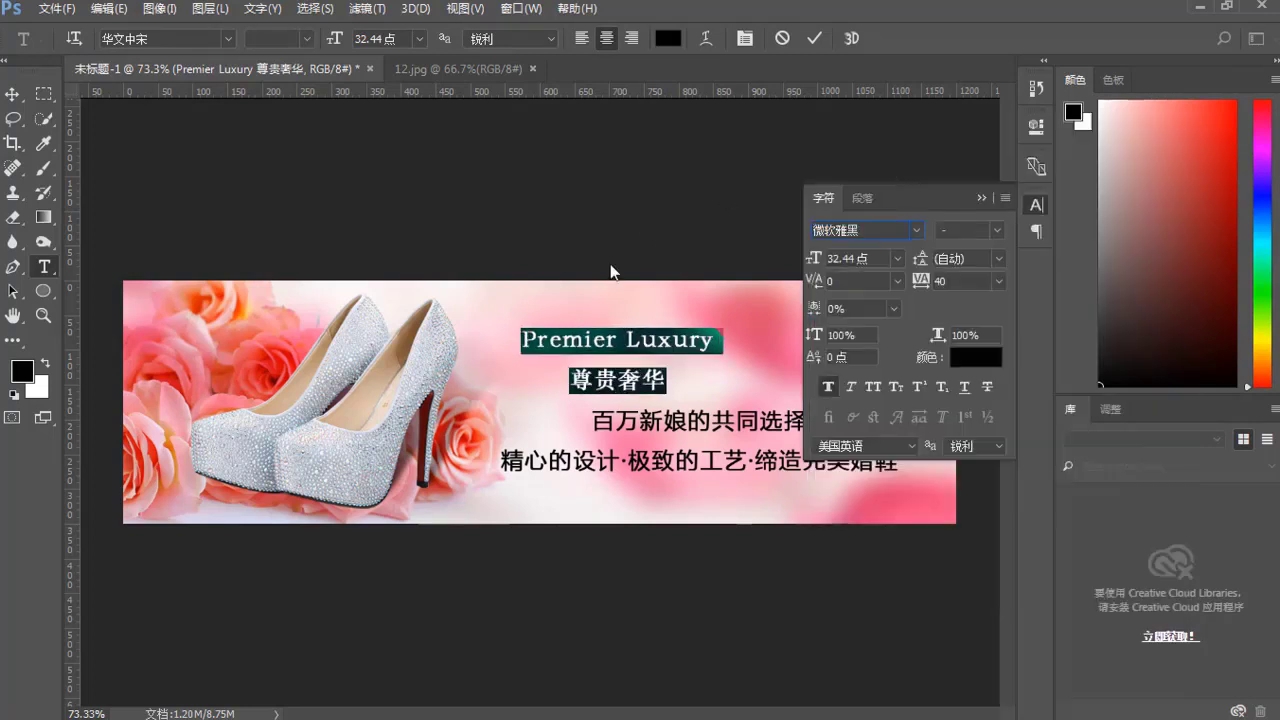
{"action": "left_click", "coordinate": [607, 340]}
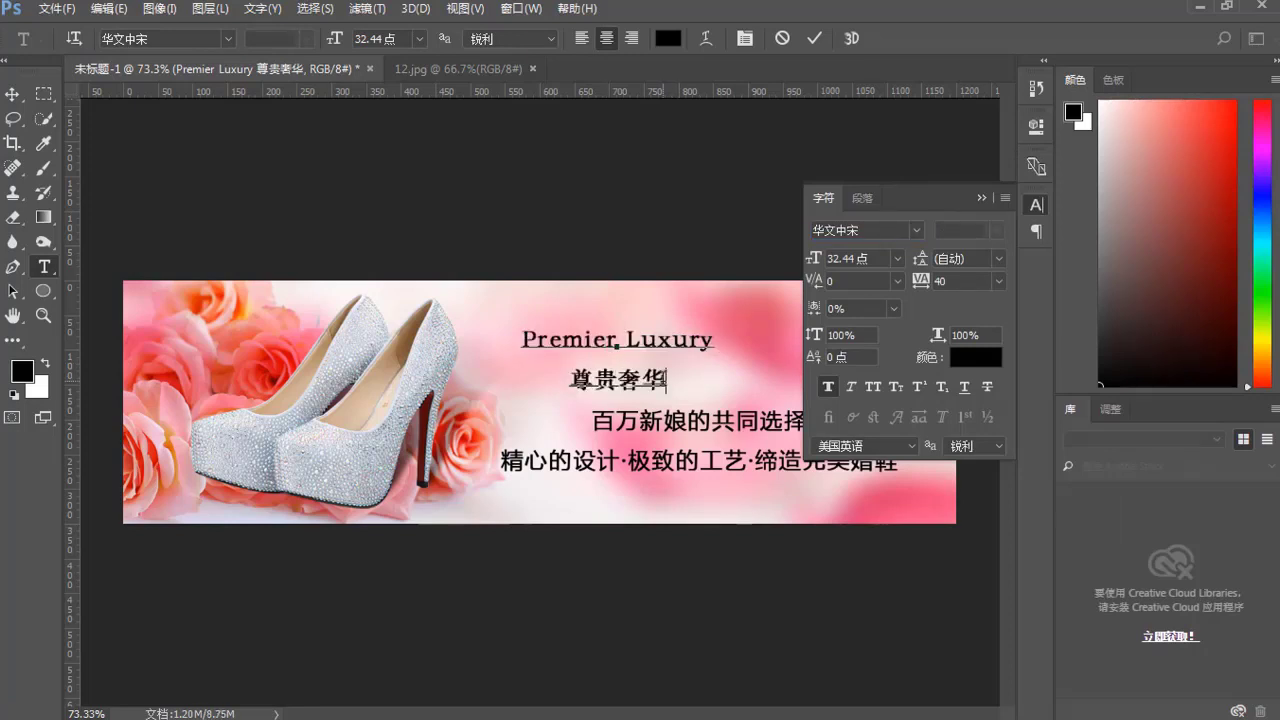
{"action": "left_click", "coordinate": [978, 199]}
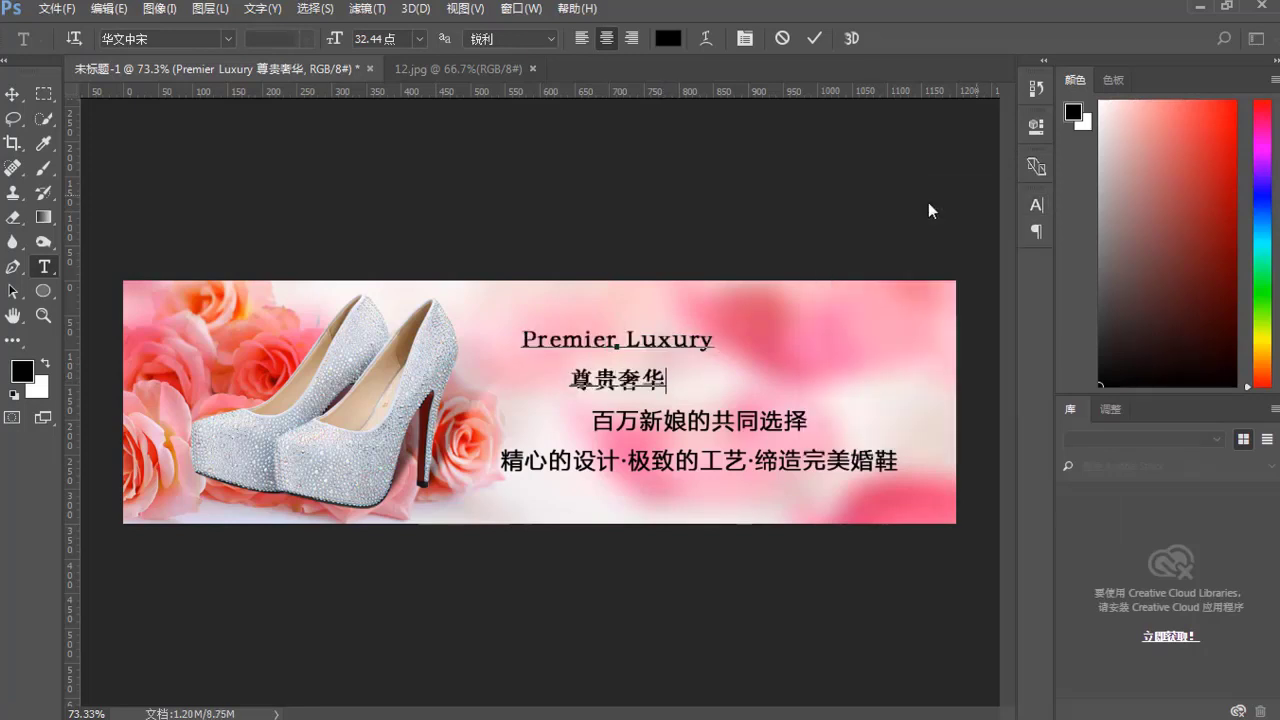
Step: Change only the "Premier Luxury" line to the 方正细倩简体 font and apply All Caps to it
{"action": "double_click", "coordinate": [636, 338]}
{"action": "left_click", "coordinate": [723, 338]}
{"action": "key", "text": "shift+Left"}
{"action": "key", "text": "shift+Left"}
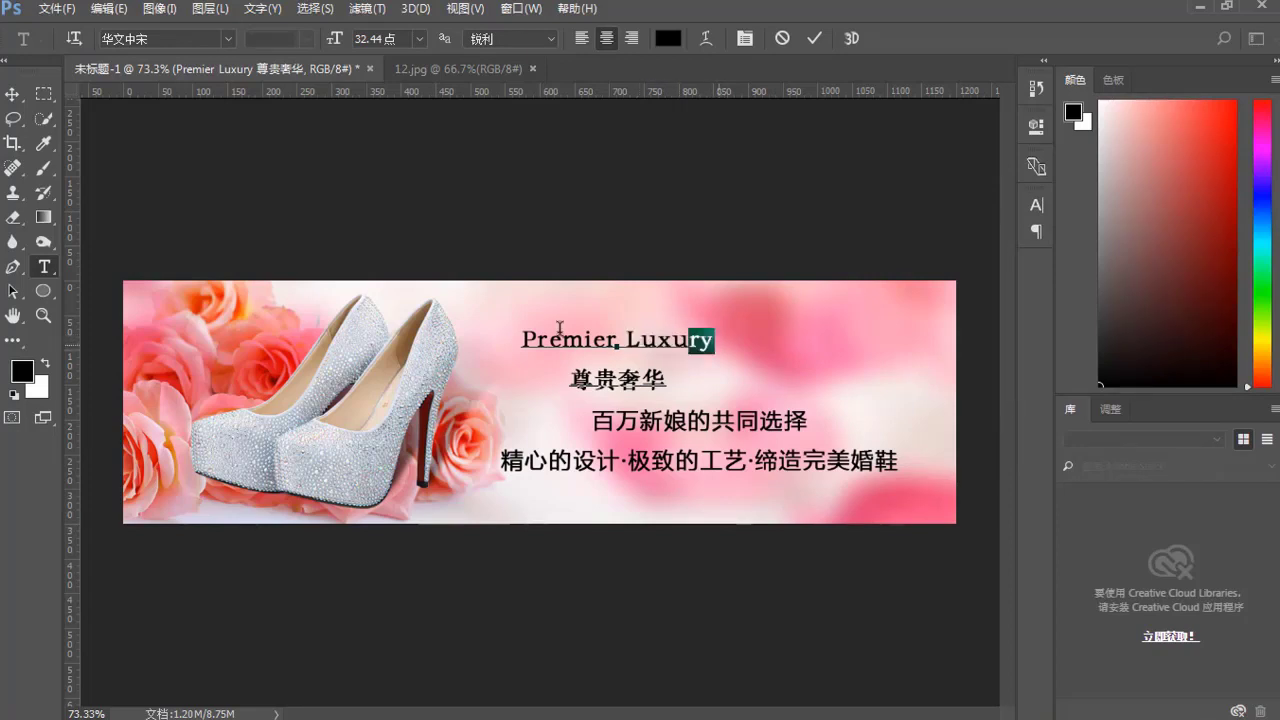
{"action": "left_click", "coordinate": [500, 332], "text": "shift"}
{"action": "key", "text": "ctrl+t"}
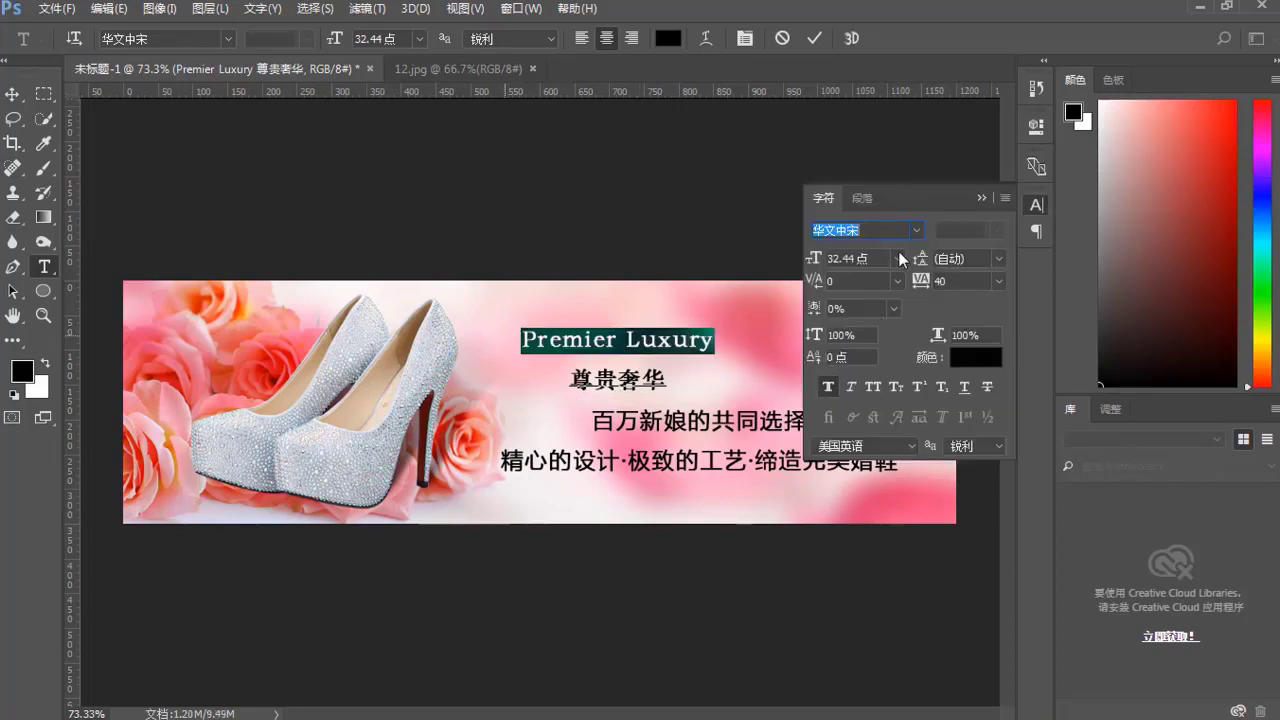
{"action": "left_click_drag", "start_coordinate": [913, 207], "coordinate": [921, 225]}
{"action": "left_click", "coordinate": [922, 252]}
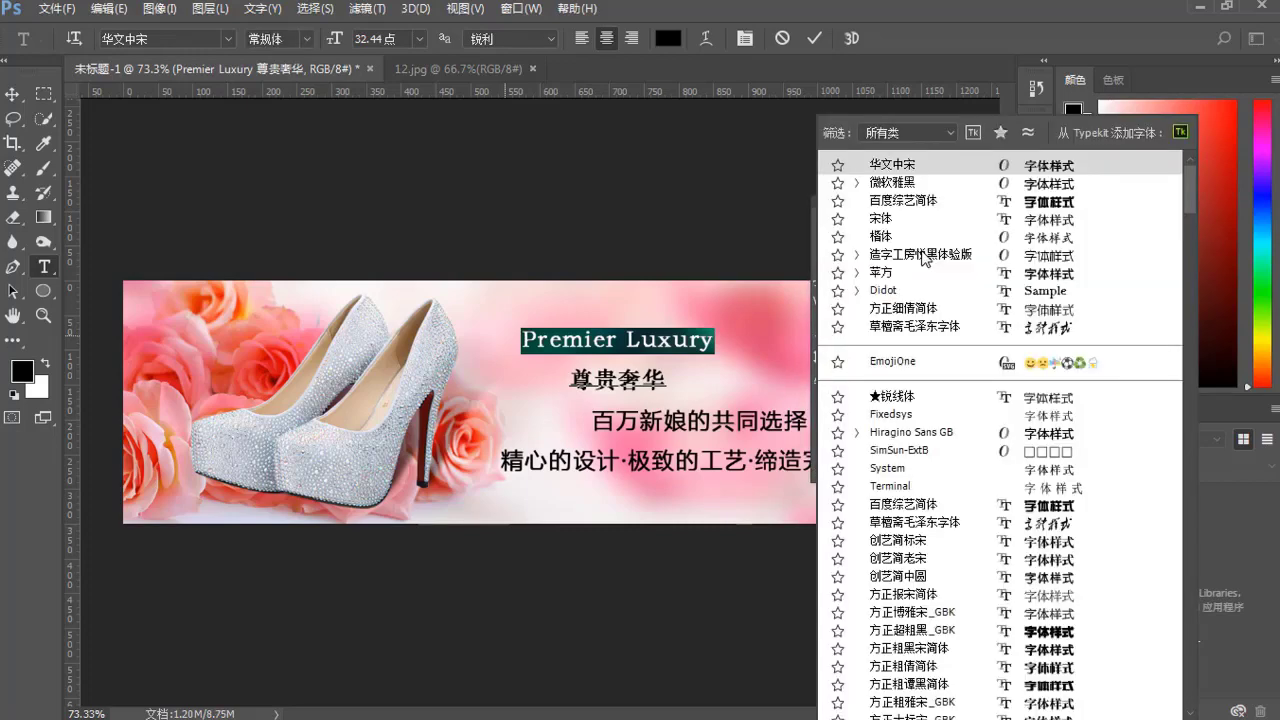
{"action": "scroll", "coordinate": [1194, 202], "scroll_direction": "down", "scroll_amount": 3}
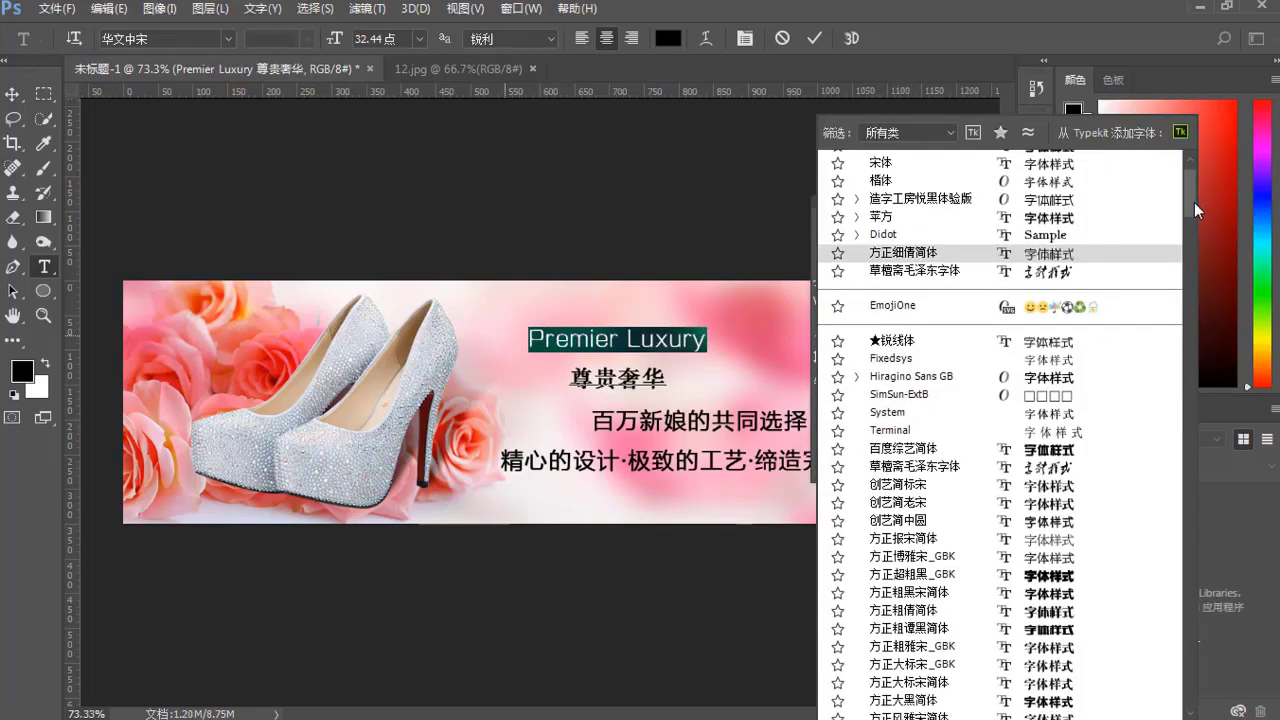
{"action": "left_click", "coordinate": [905, 253]}
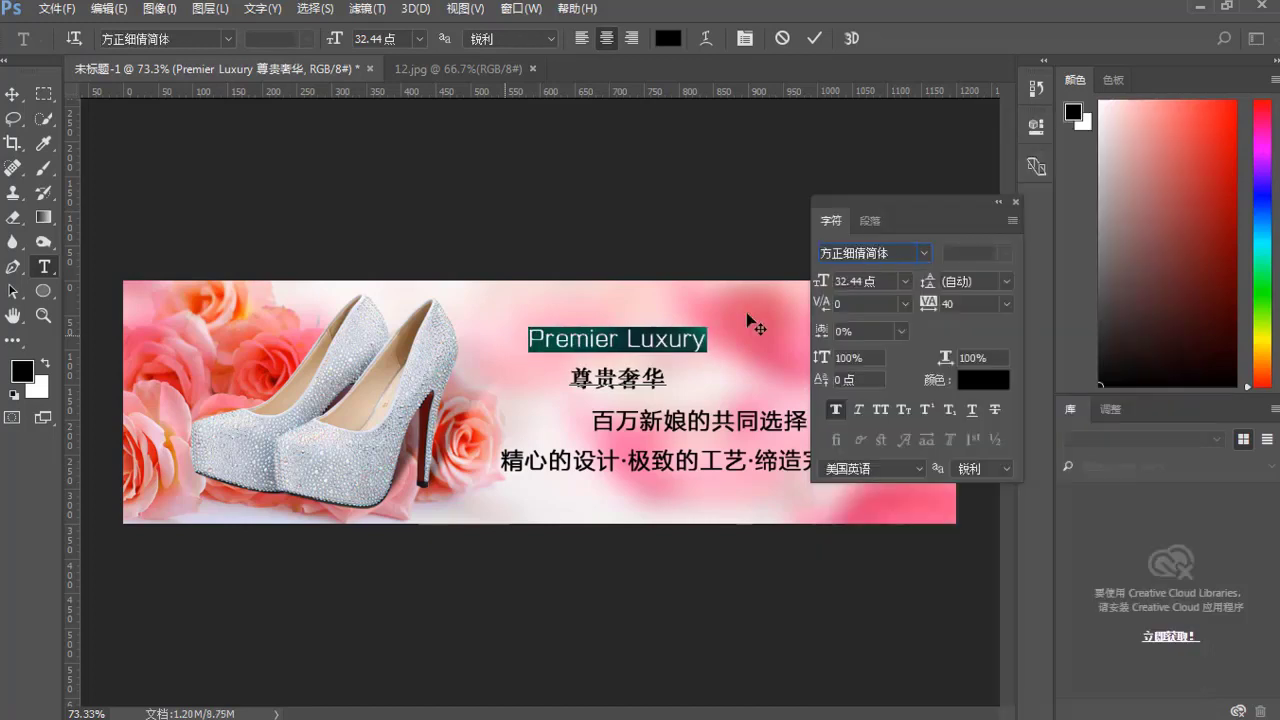
{"action": "left_click", "coordinate": [881, 409]}
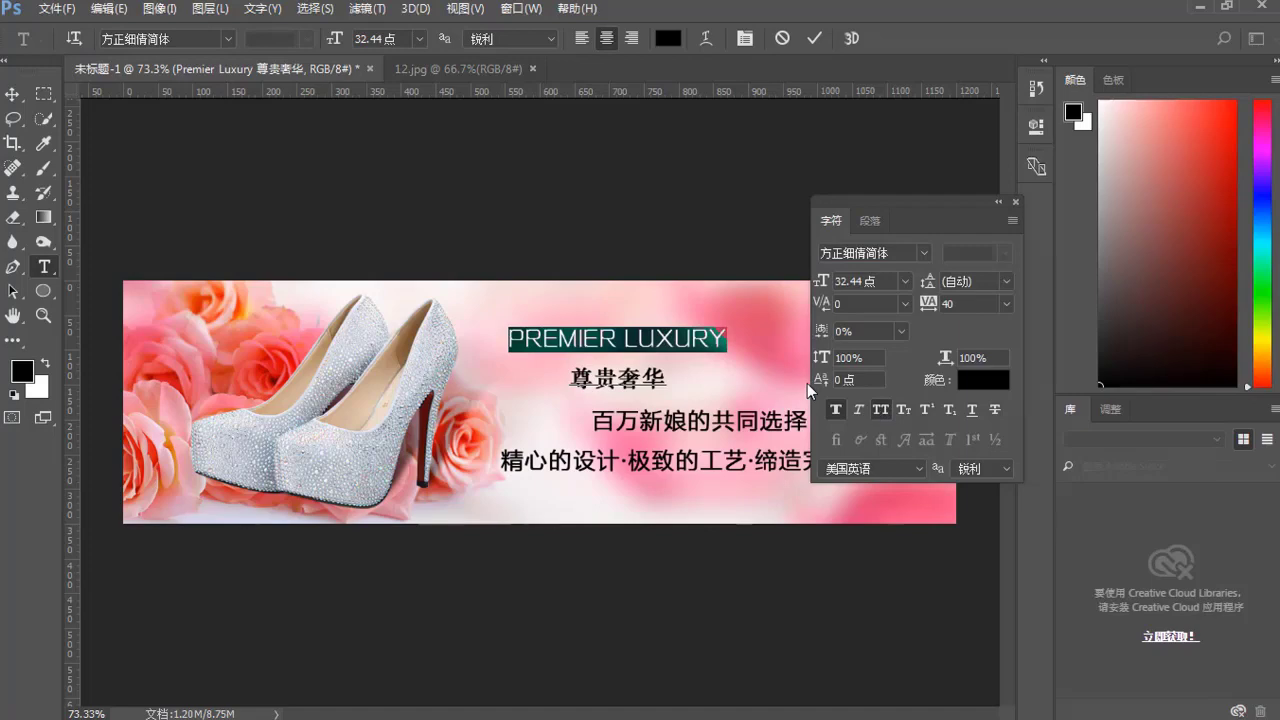
Step: Turn off All Caps on the "Premier Luxury" line and try out other fonts for it, such as Cinzel
{"action": "left_click", "coordinate": [881, 409]}
{"action": "left_click", "coordinate": [915, 258]}
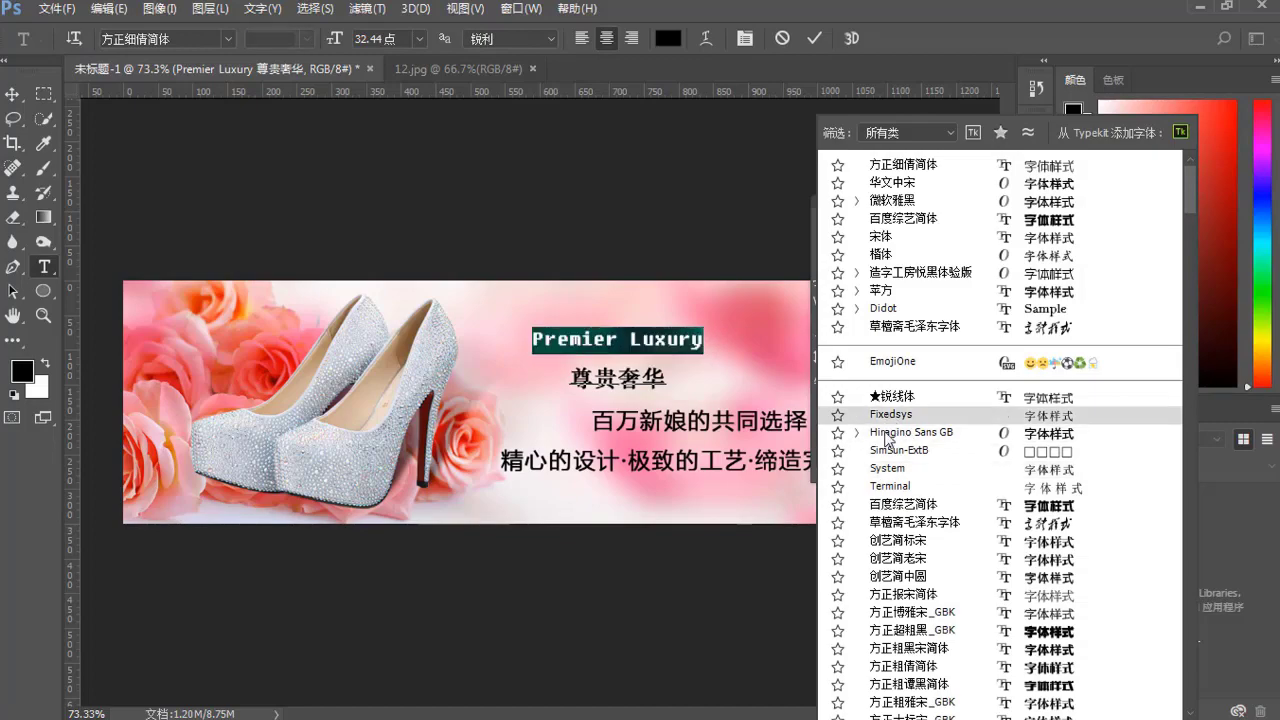
{"action": "scroll", "coordinate": [886, 440], "scroll_direction": "down", "scroll_amount": 2}
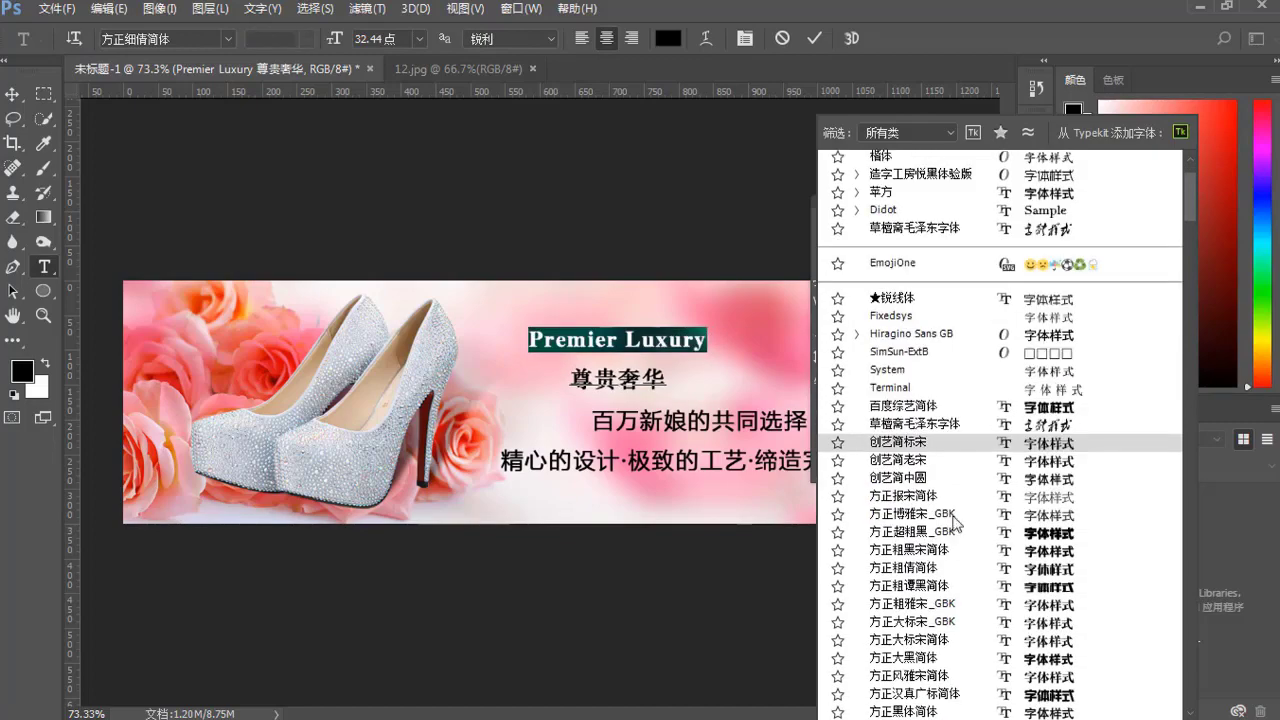
{"action": "left_click_drag", "start_coordinate": [1194, 212], "coordinate": [1196, 420]}
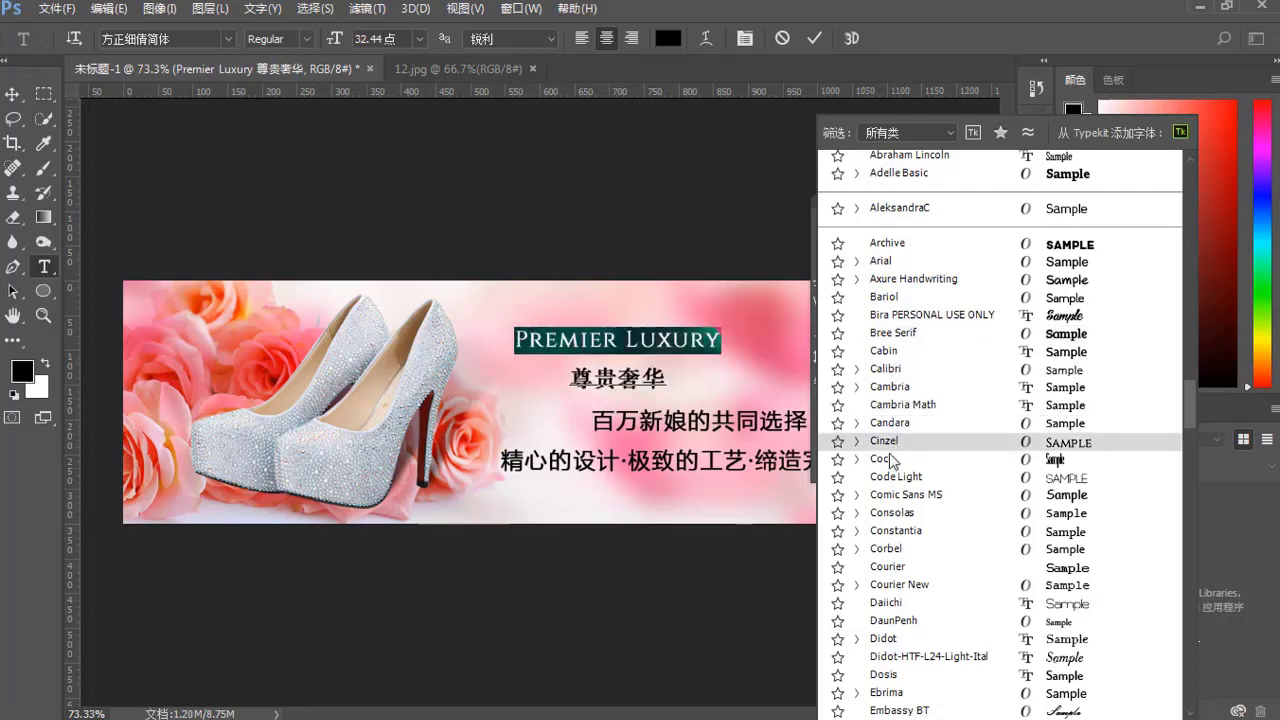
{"action": "left_click", "coordinate": [893, 443]}
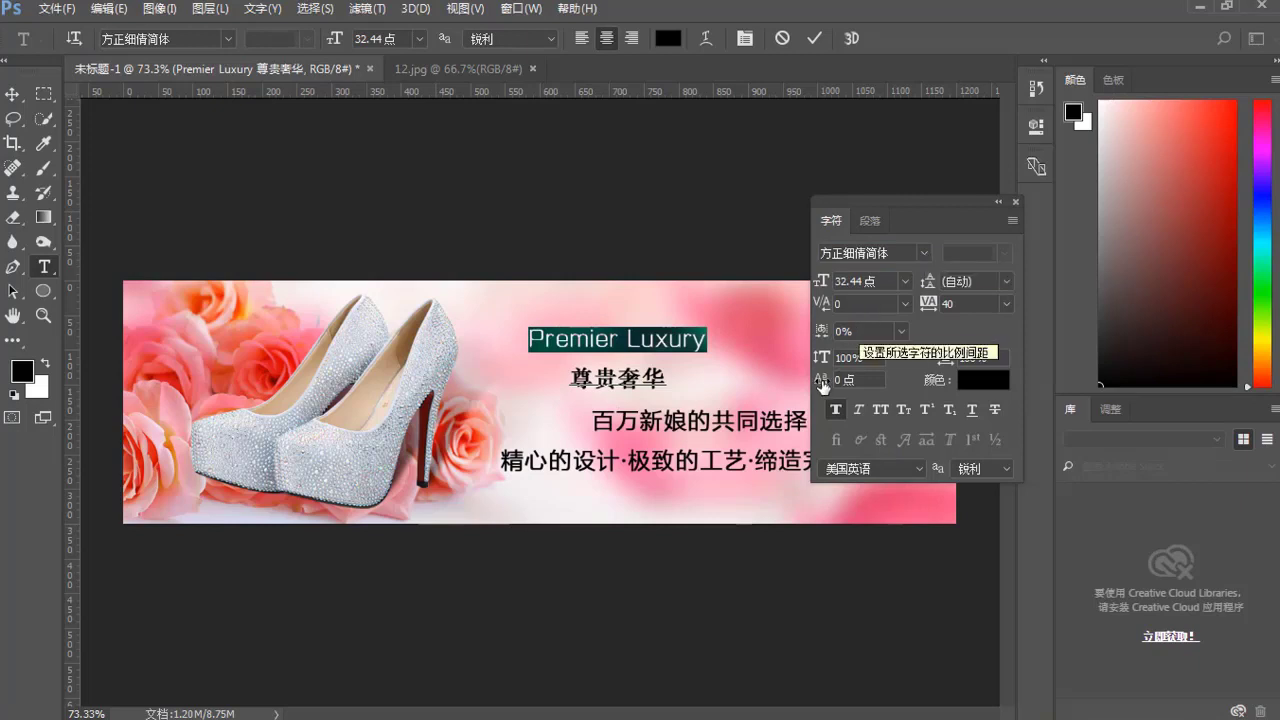
{"action": "left_click", "coordinate": [694, 339]}
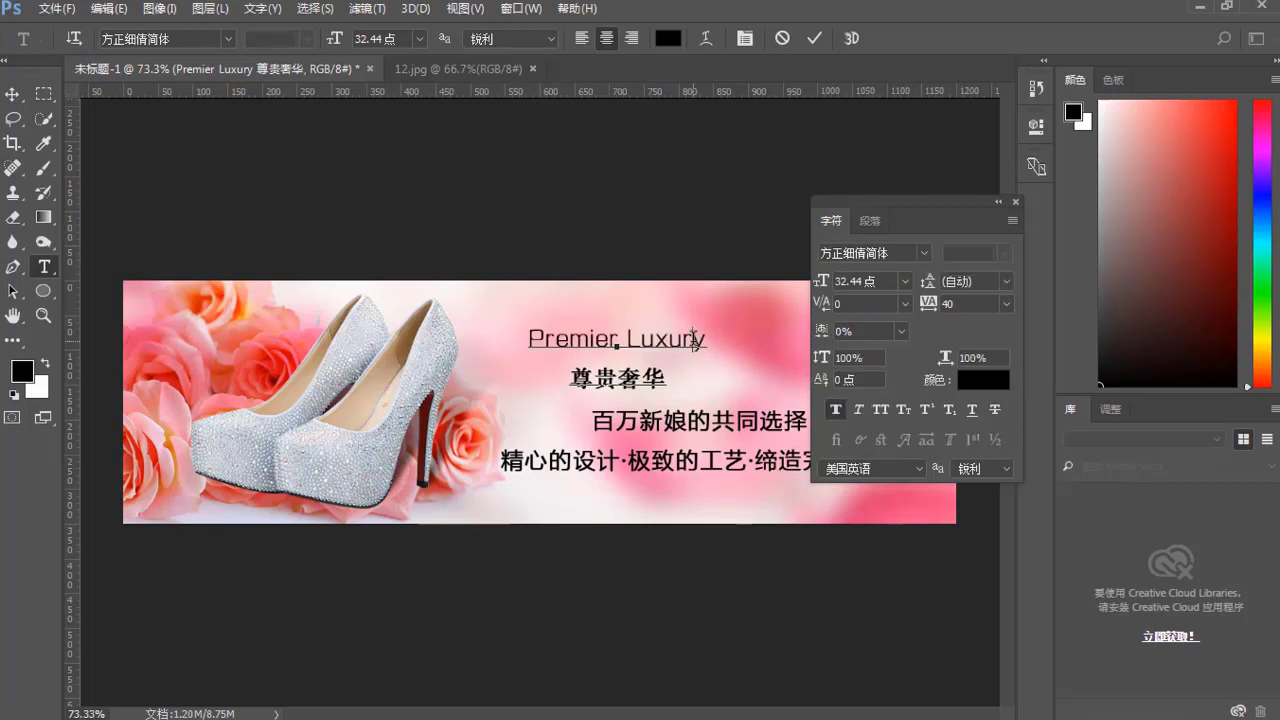
Step: Set the font size of the "尊贵奢华" line to 52 pt
{"action": "left_click_drag", "start_coordinate": [658, 372], "coordinate": [569, 377]}
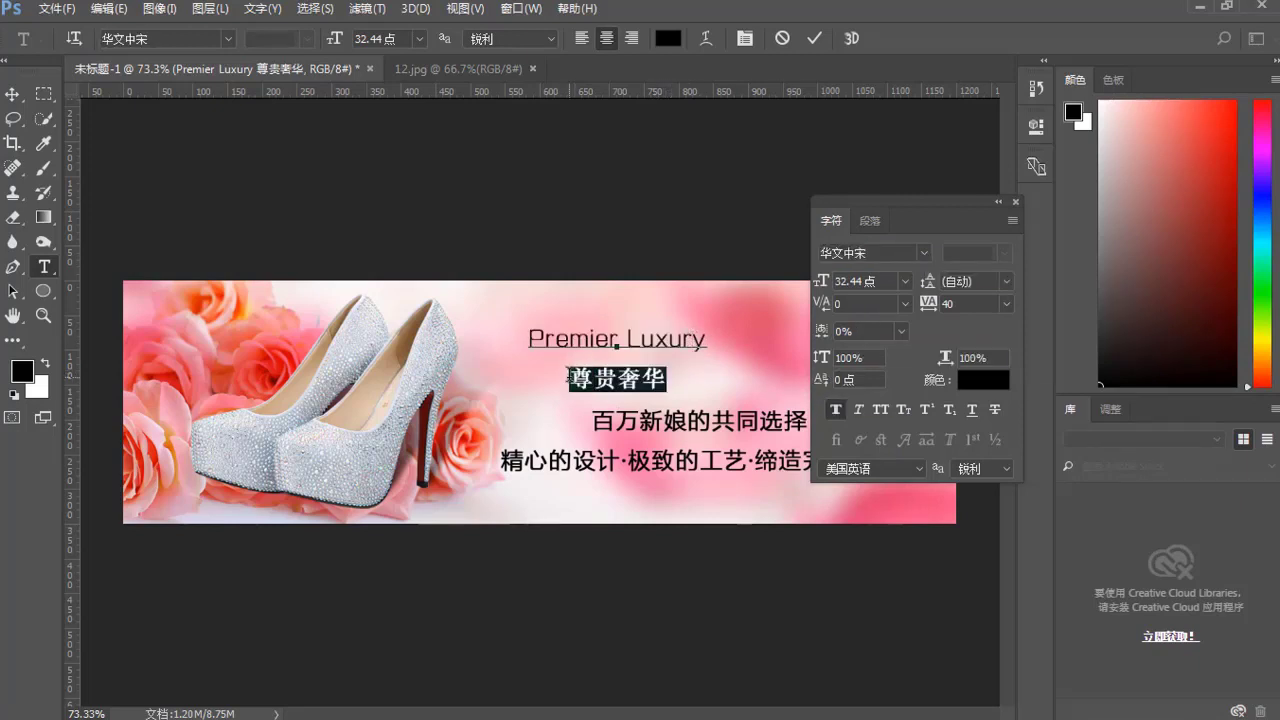
{"action": "left_click", "coordinate": [407, 41]}
{"action": "key", "text": "Up"}
{"action": "key", "text": "Up"}
{"action": "key", "text": "Up"}
{"action": "key", "text": "Up"}
{"action": "key", "text": "Up"}
{"action": "key", "text": "Up"}
{"action": "key", "text": "Up"}
{"action": "key", "text": "Up"}
{"action": "key", "text": "Up"}
{"action": "key", "text": "Up"}
{"action": "key", "text": "Up"}
{"action": "key", "text": "Up"}
{"action": "key", "text": "Up"}
{"action": "key", "text": "Up"}
{"action": "key", "text": "Up"}
{"action": "key", "text": "Up"}
{"action": "key", "text": "Up"}
{"action": "key", "text": "Up"}
{"action": "key", "text": "Up"}
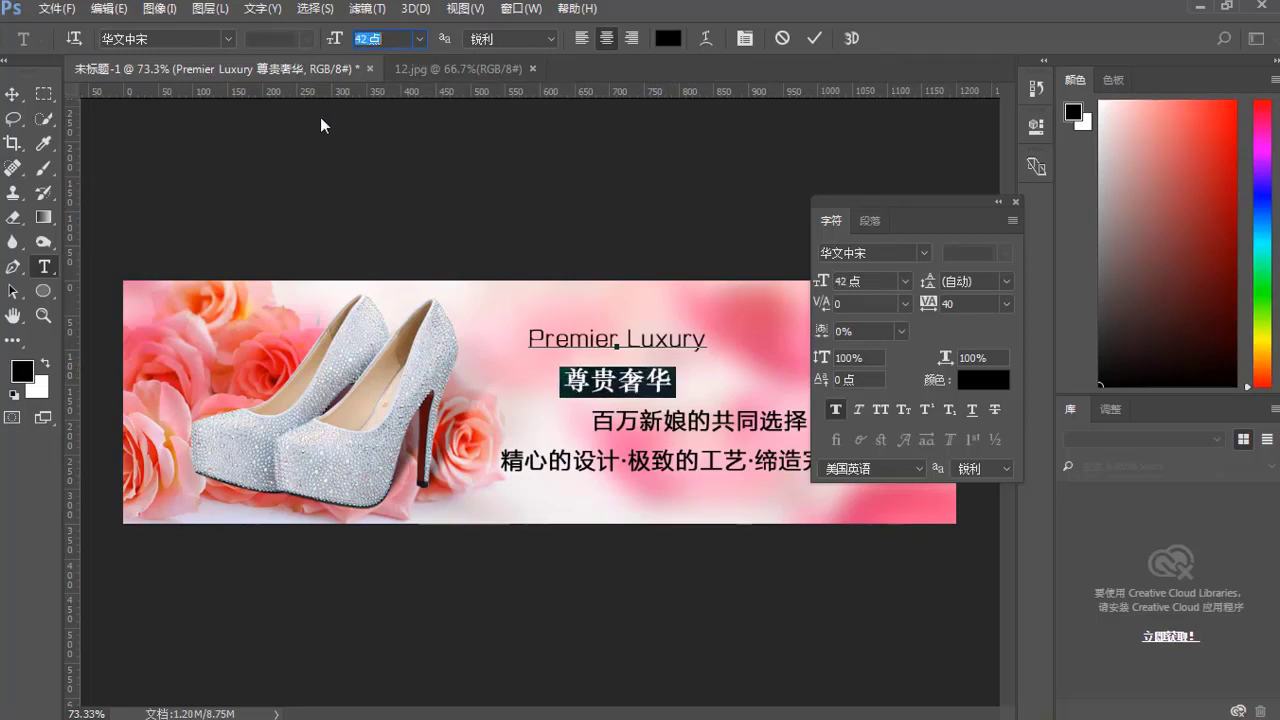
{"action": "key", "text": "Up"}
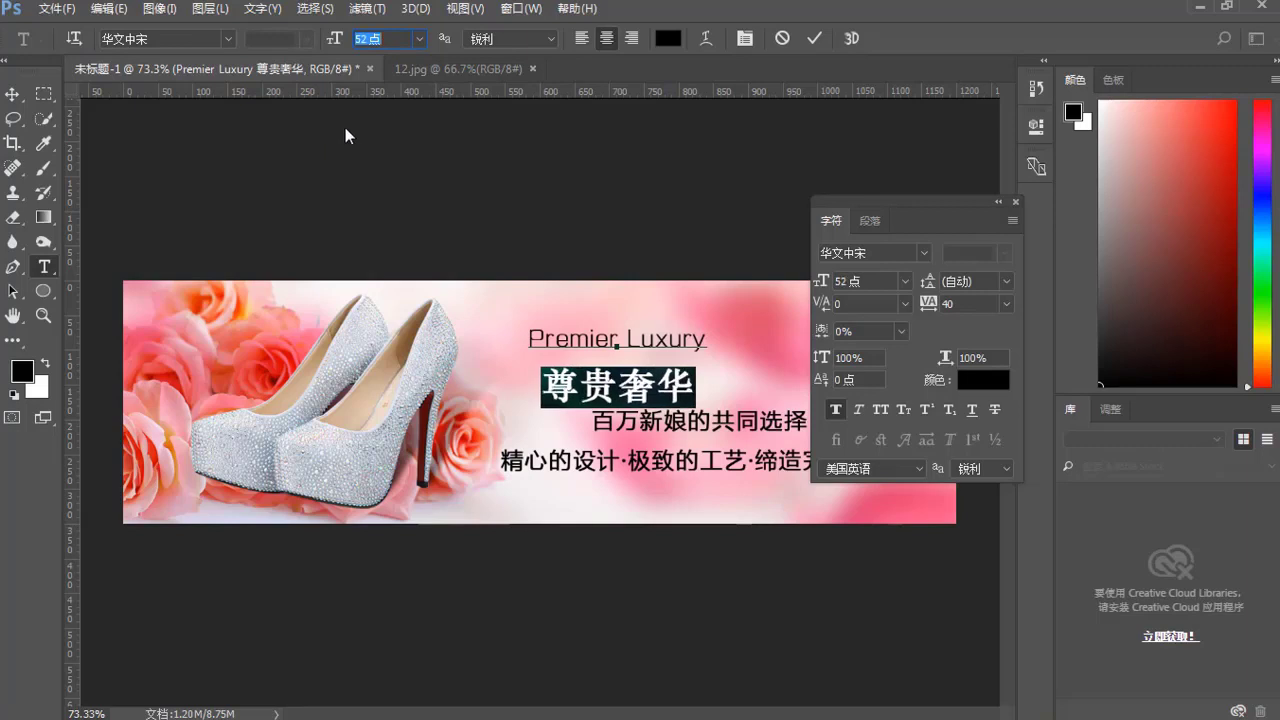
{"action": "left_click", "coordinate": [613, 372]}
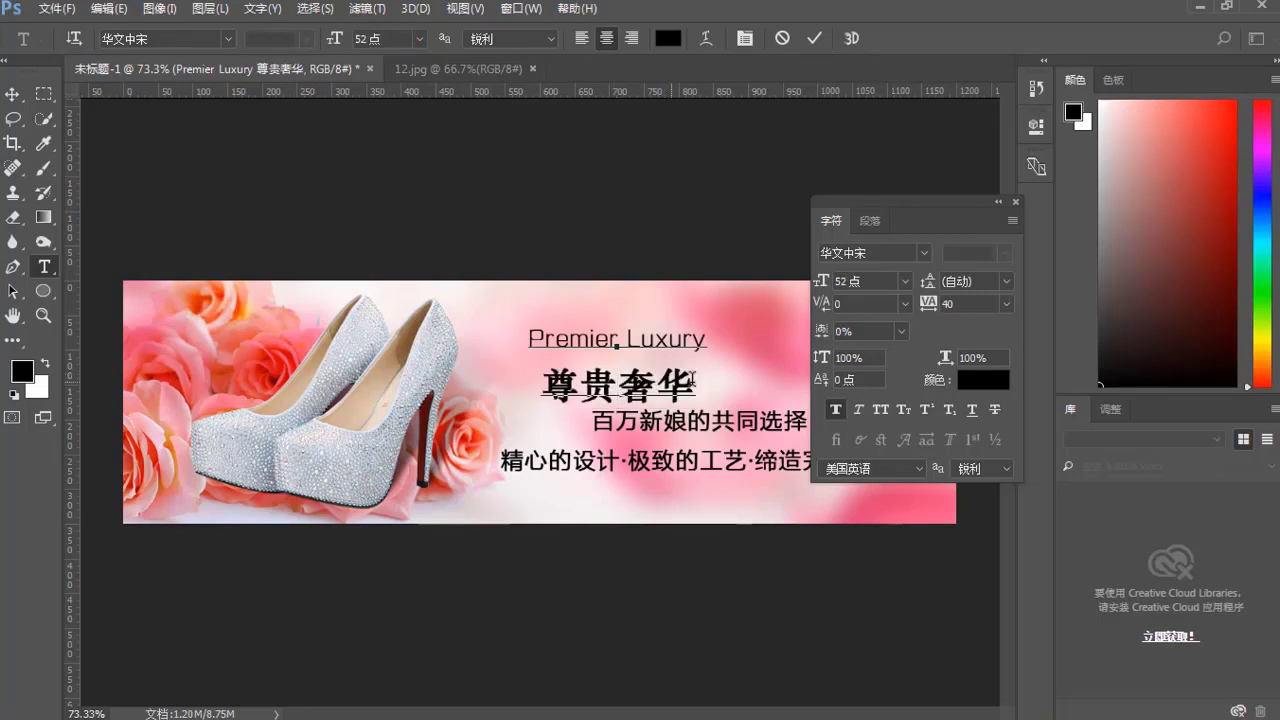
Step: Remove the faux bold from the "尊贵奢华" line
{"action": "left_click_drag", "start_coordinate": [704, 379], "coordinate": [541, 373]}
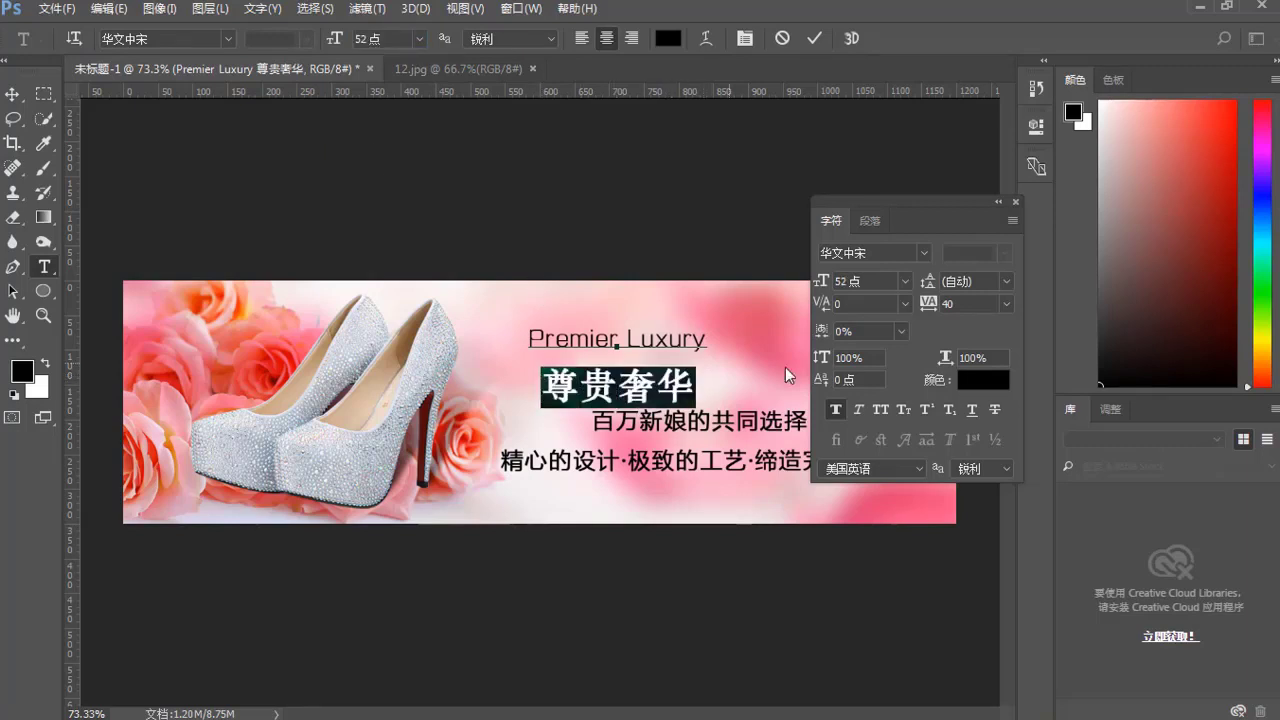
{"action": "left_click", "coordinate": [838, 407]}
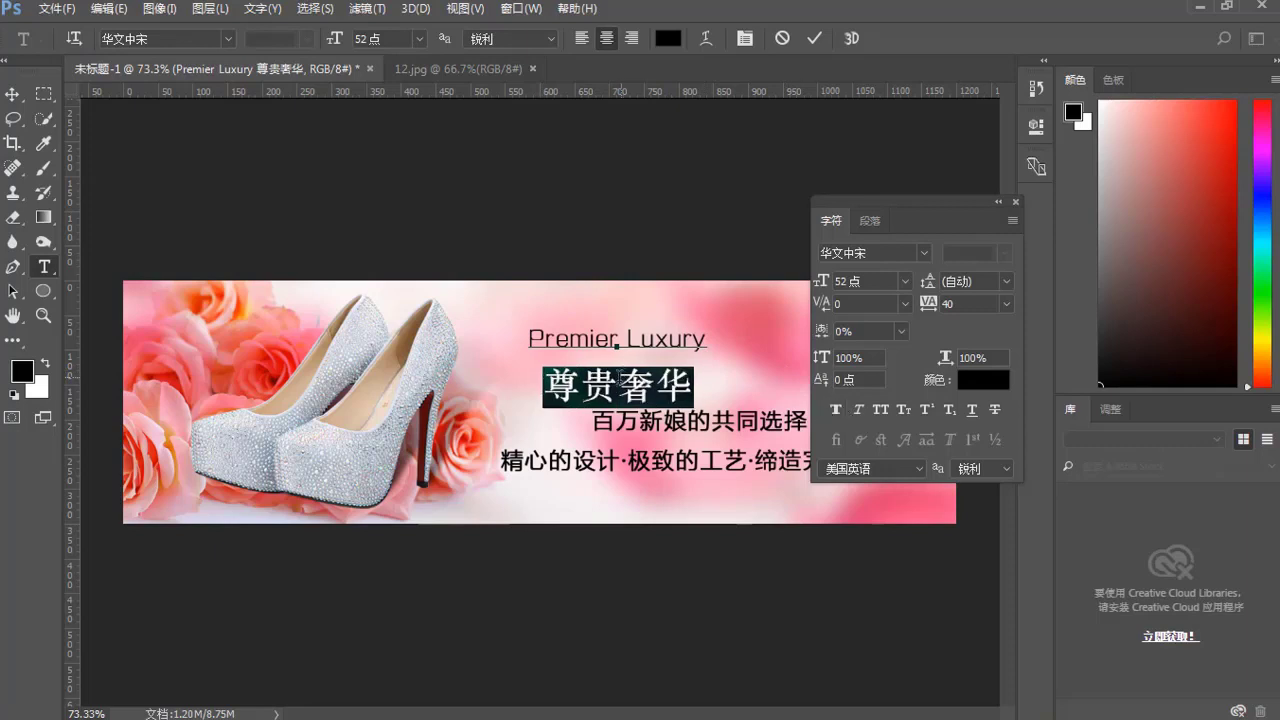
{"action": "left_click", "coordinate": [620, 380]}
Step: Set the leading of both headline lines to 16 pt and shift the headline text slightly right and up in the banner
{"action": "left_click_drag", "start_coordinate": [693, 385], "coordinate": [520, 330]}
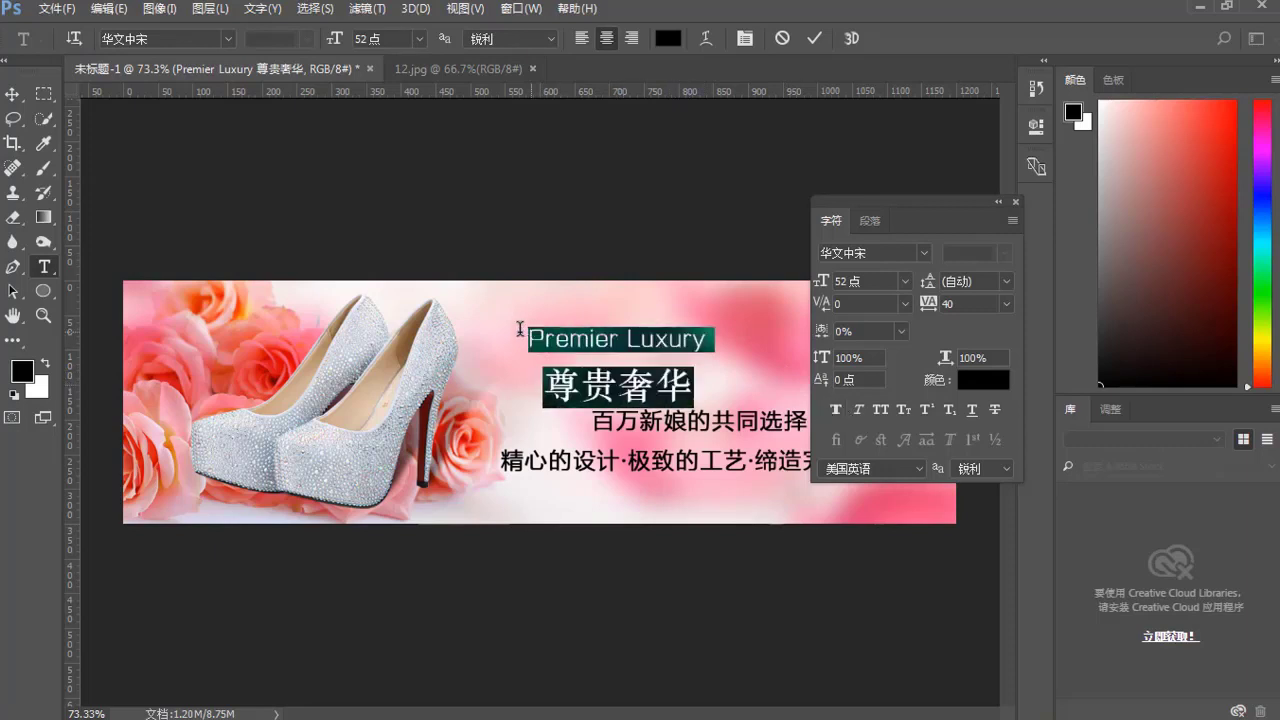
{"action": "left_click", "coordinate": [1005, 282]}
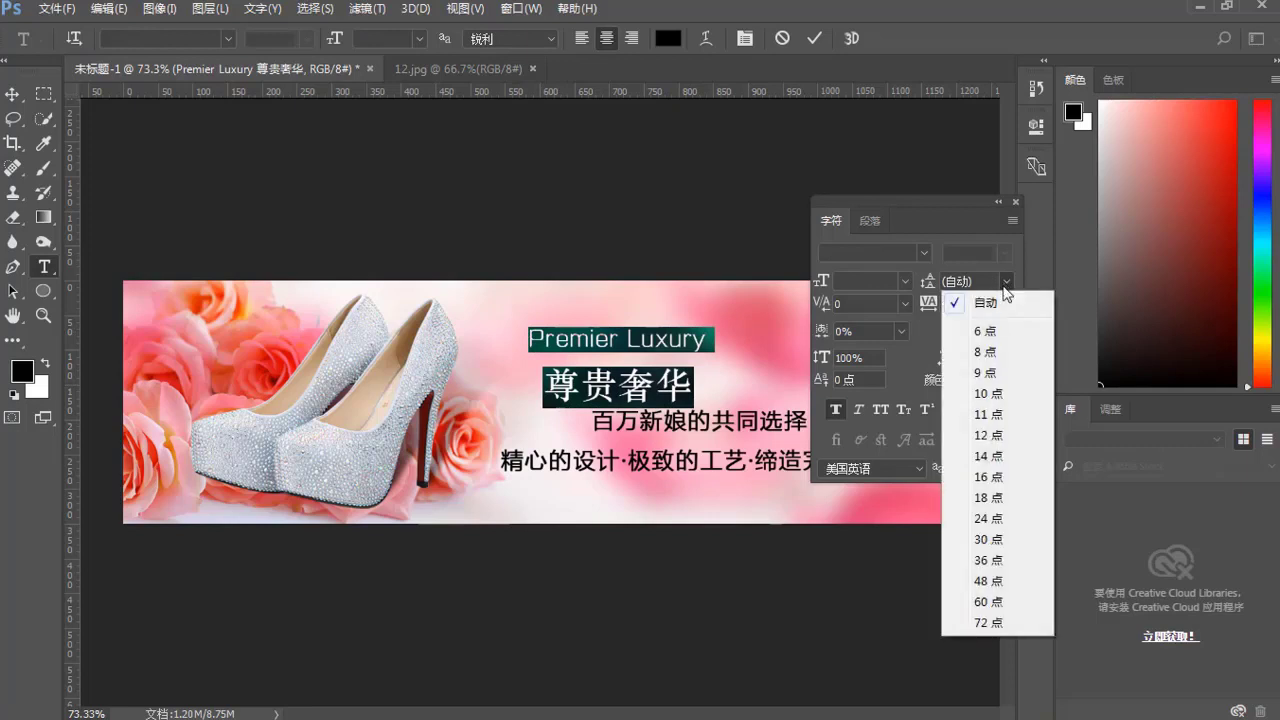
{"action": "left_click", "coordinate": [992, 480]}
{"action": "left_click", "coordinate": [728, 371]}
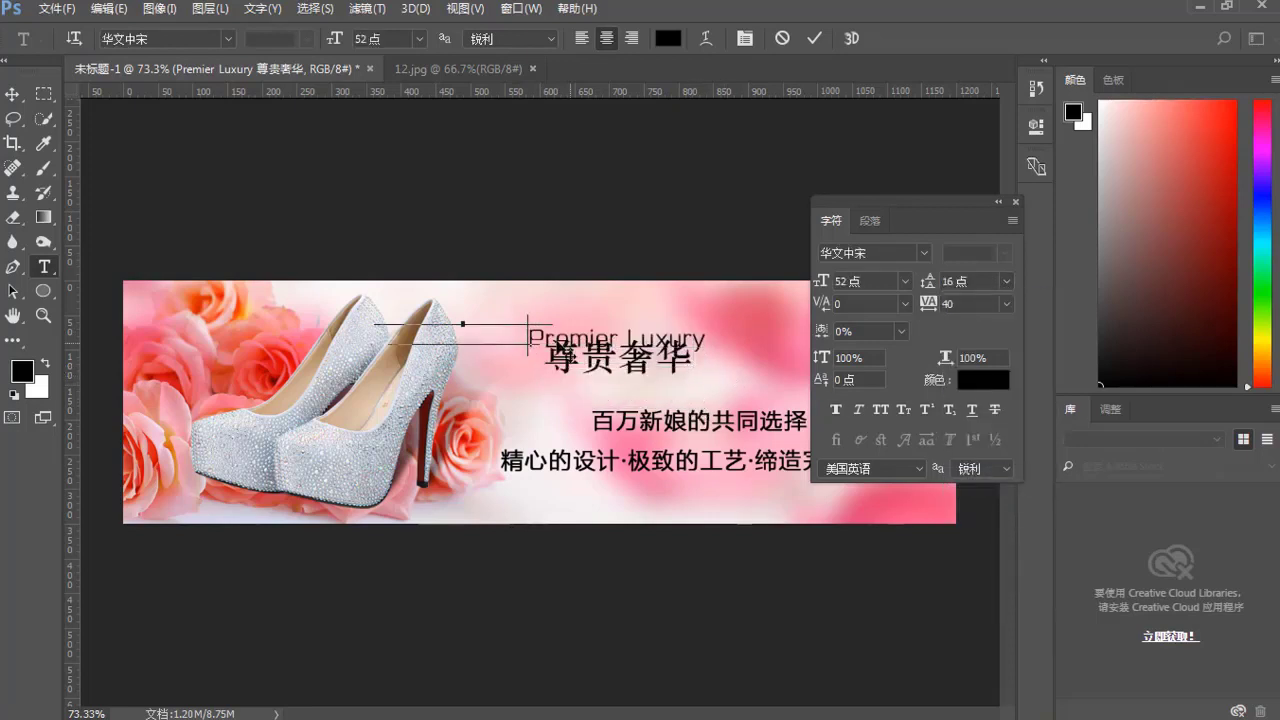
{"action": "left_click_drag", "start_coordinate": [527, 335], "coordinate": [713, 440]}
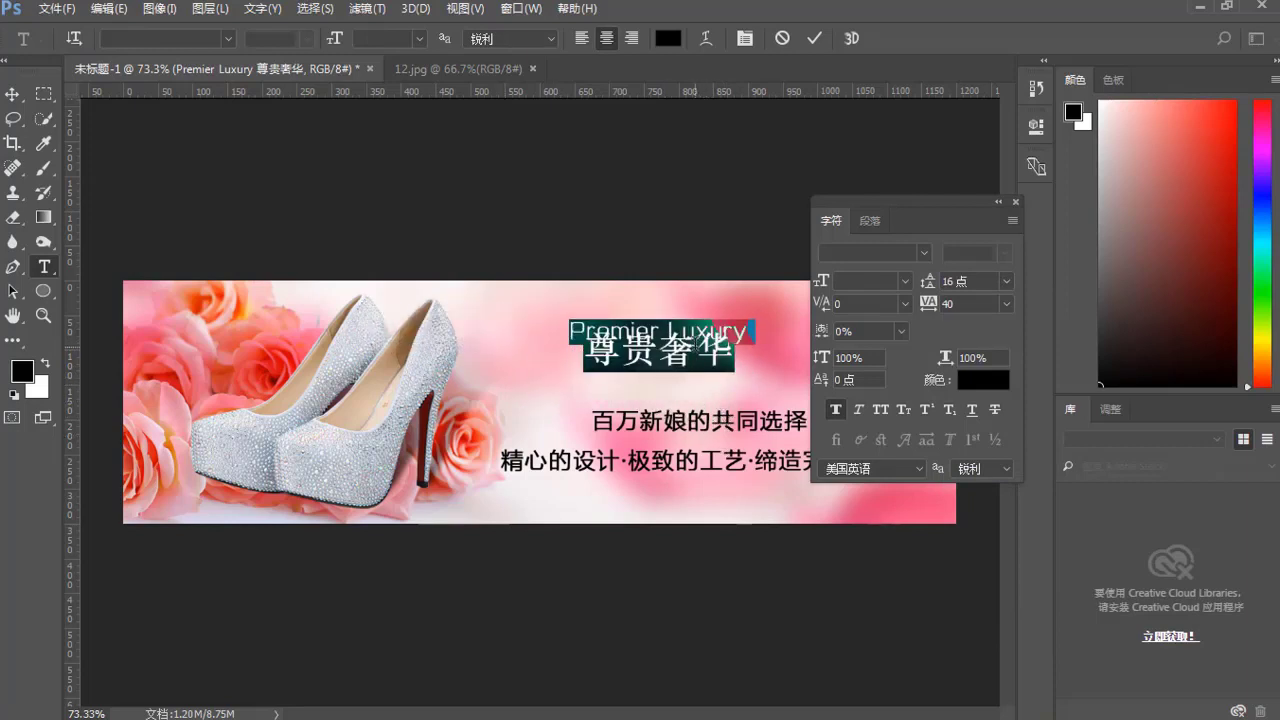
Step: Increase the leading of the two headline lines to 38 pt and commit the text edit
{"action": "left_click", "coordinate": [672, 328]}
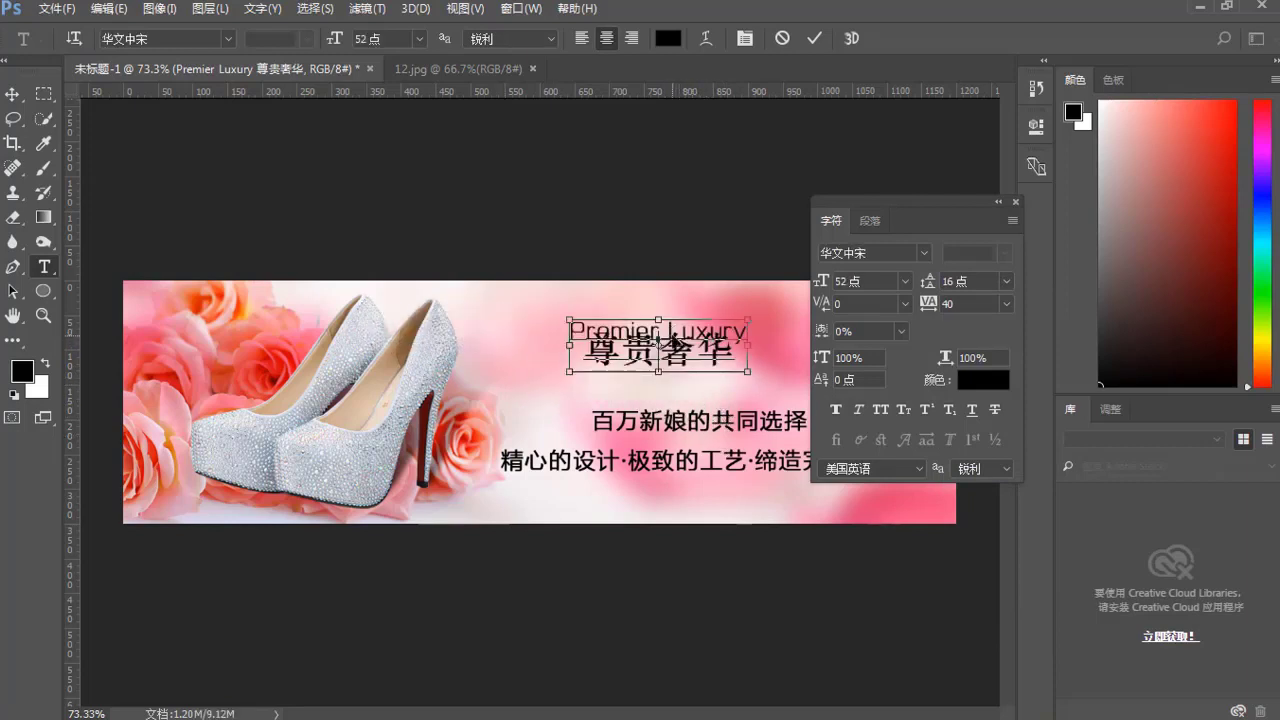
{"action": "key", "text": "ctrl+a"}
{"action": "key", "text": "Up"}
{"action": "key", "text": "Up"}
{"action": "key", "text": "Up"}
{"action": "key", "text": "Up"}
{"action": "key", "text": "Up"}
{"action": "key", "text": "Up"}
{"action": "key", "text": "Up"}
{"action": "key", "text": "Up"}
{"action": "key", "text": "Up"}
{"action": "key", "text": "Up"}
{"action": "key", "text": "Up"}
{"action": "key", "text": "Up"}
{"action": "key", "text": "Up"}
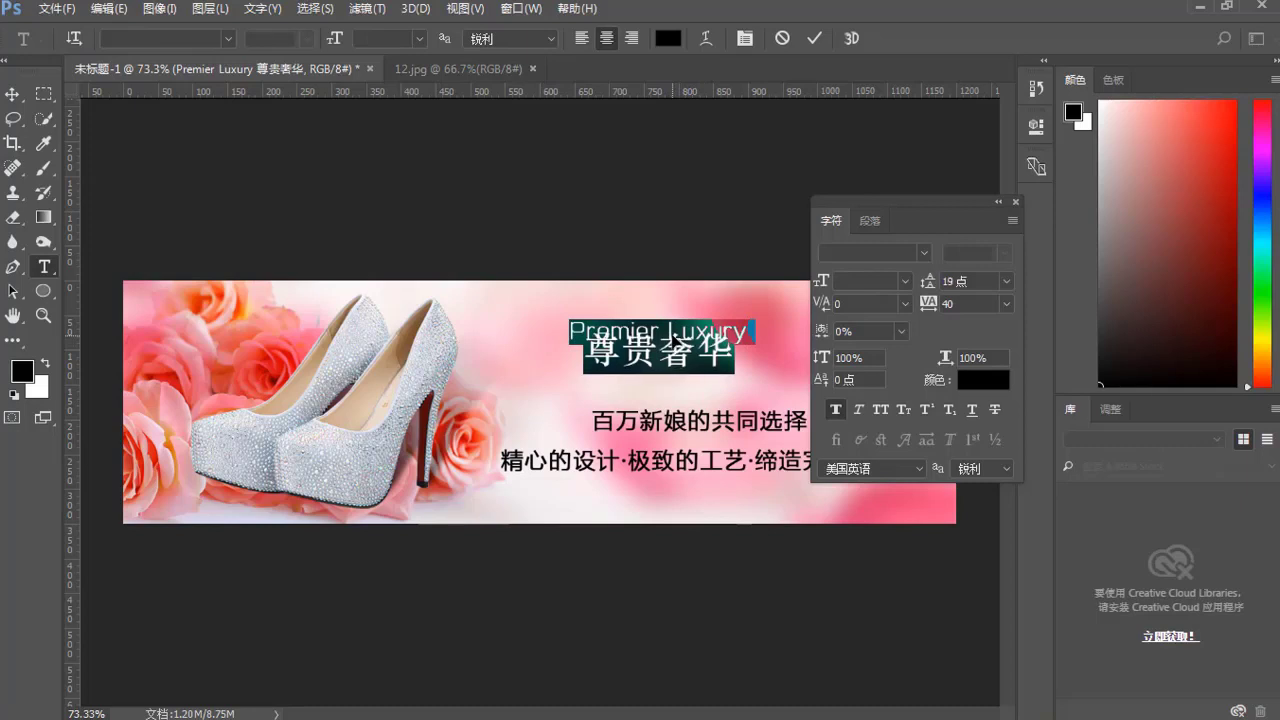
{"action": "key", "text": "Up"}
{"action": "key", "text": "Up"}
{"action": "key", "text": "Up"}
{"action": "key", "text": "Up"}
{"action": "key", "text": "Up"}
{"action": "key", "text": "Up"}
{"action": "key", "text": "Up"}
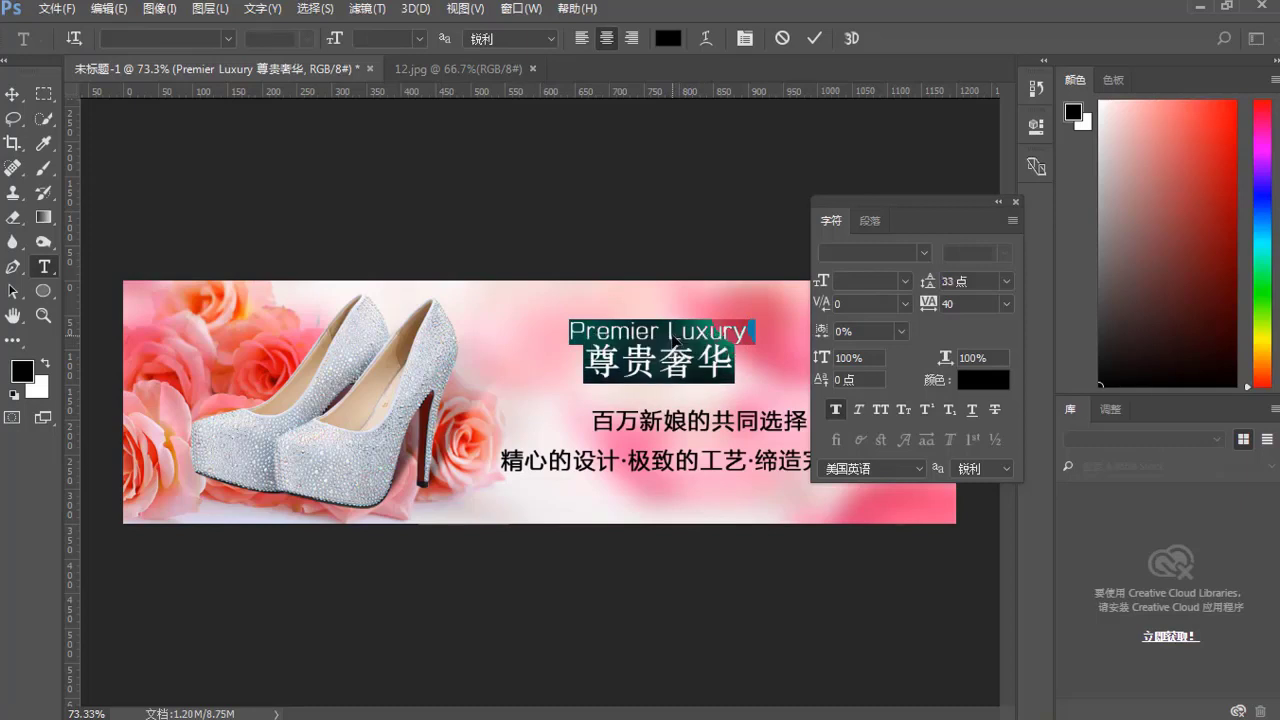
{"action": "key", "text": "Up"}
{"action": "key", "text": "Up"}
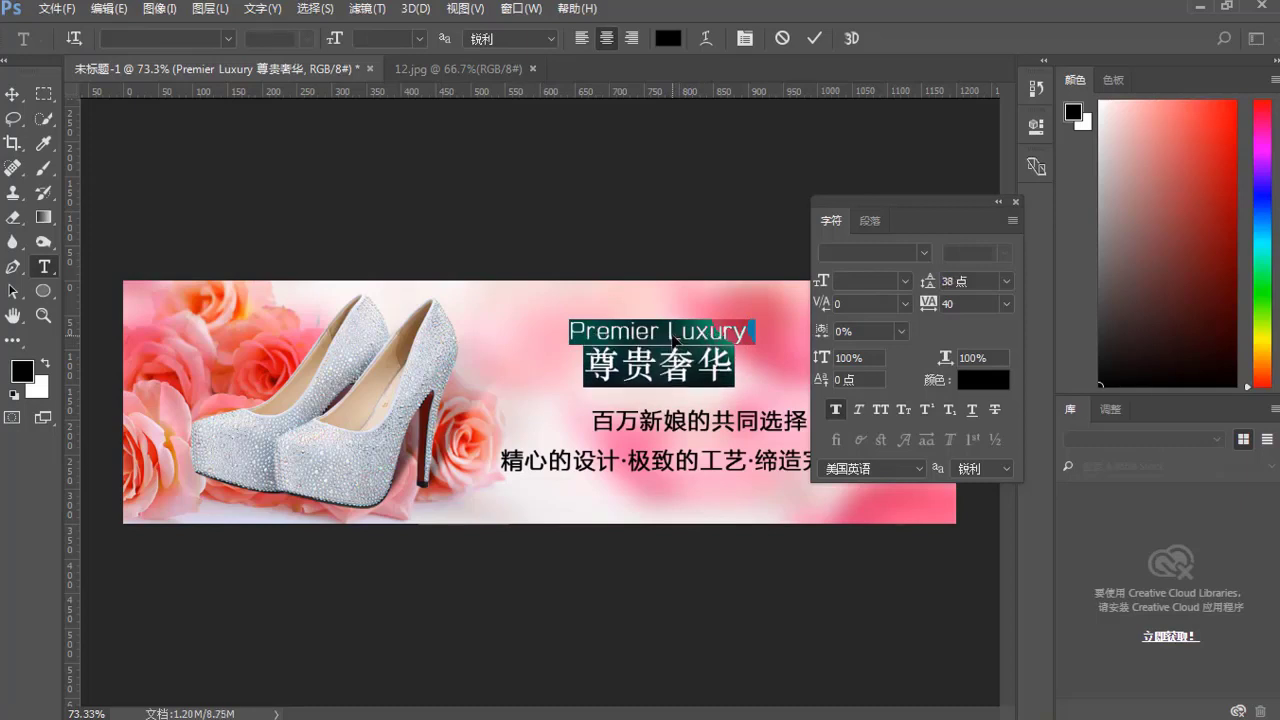
{"action": "left_click", "coordinate": [669, 331]}
{"action": "key", "text": "ctrl+Return"}
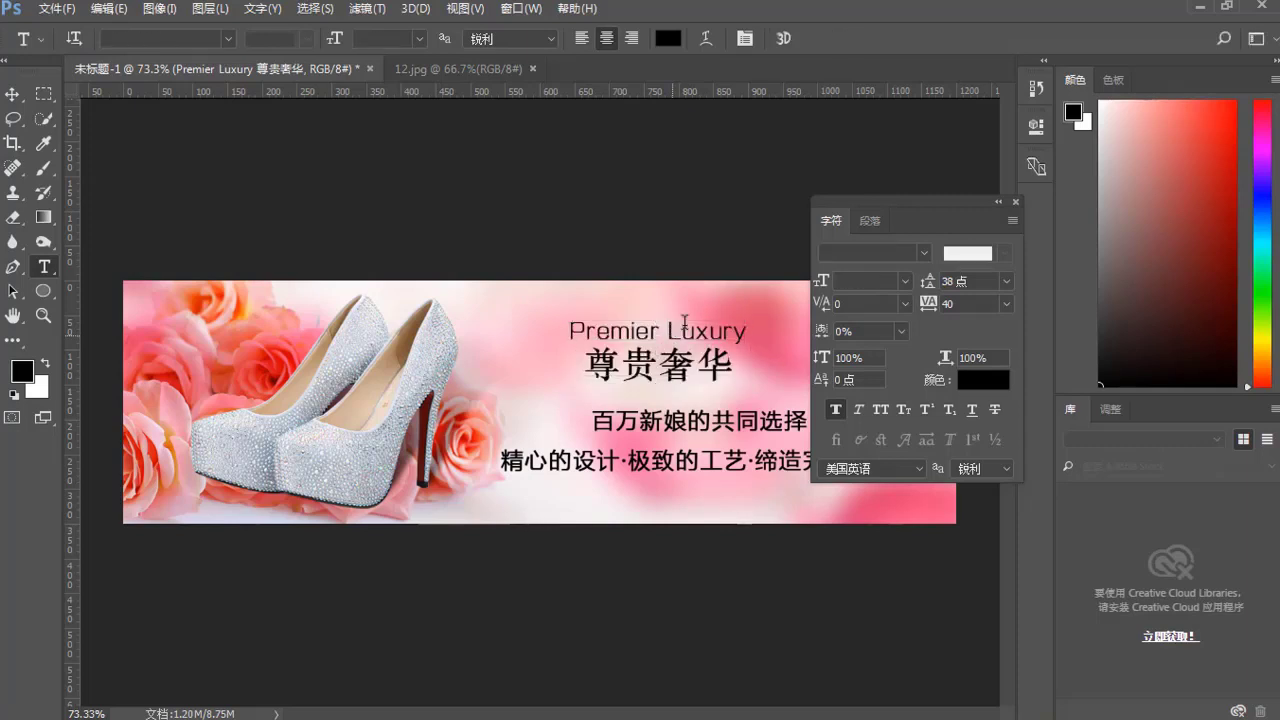
Step: Change the two lower slogan lines to the 方正兰亭纤黑简体 font and remove their faux bold
{"action": "left_click", "coordinate": [13, 93]}
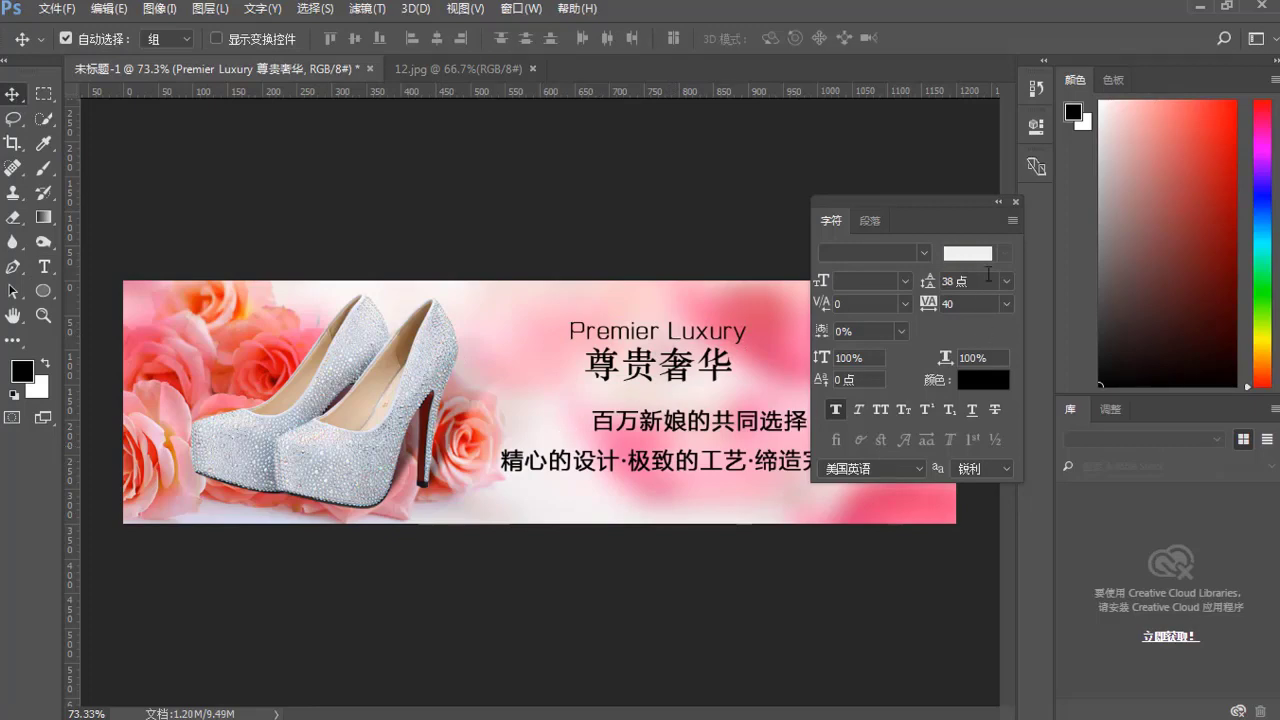
{"action": "left_click", "coordinate": [1016, 201]}
{"action": "scroll", "coordinate": [807, 335], "scroll_direction": "up", "scroll_amount": 3}
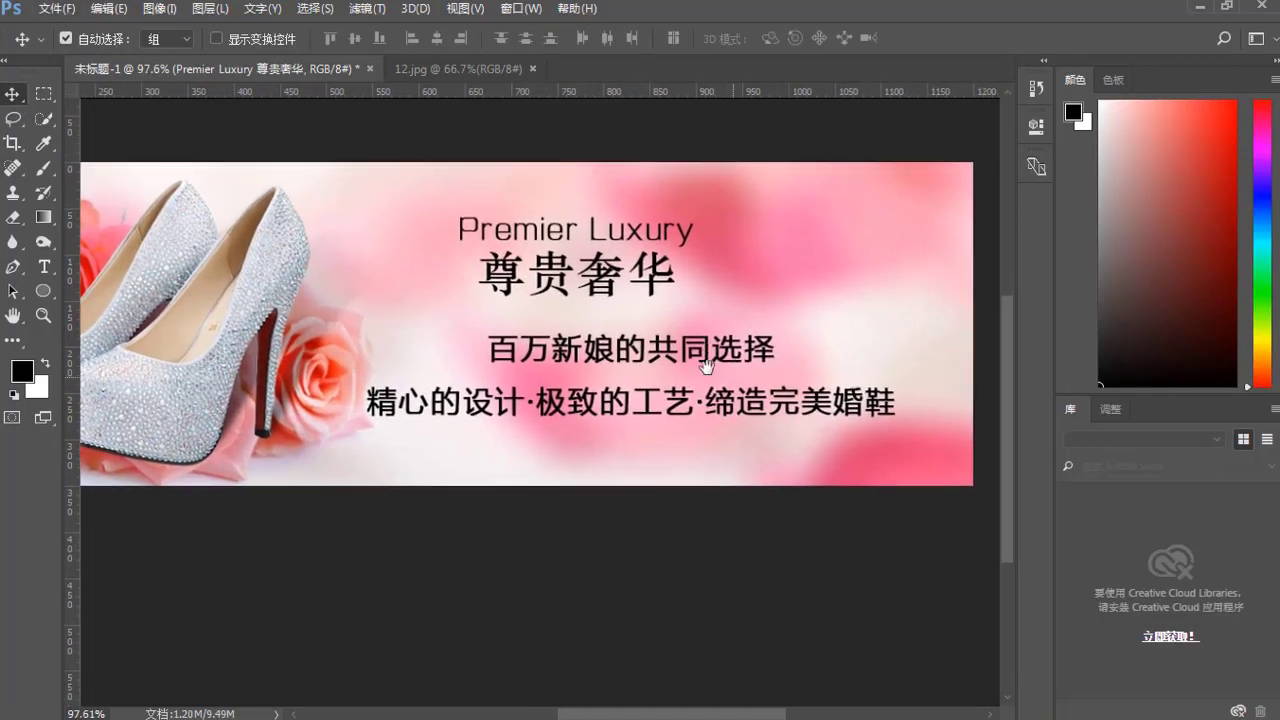
{"action": "left_click_drag", "start_coordinate": [704, 366], "coordinate": [661, 361]}
{"action": "double_click", "coordinate": [622, 345]}
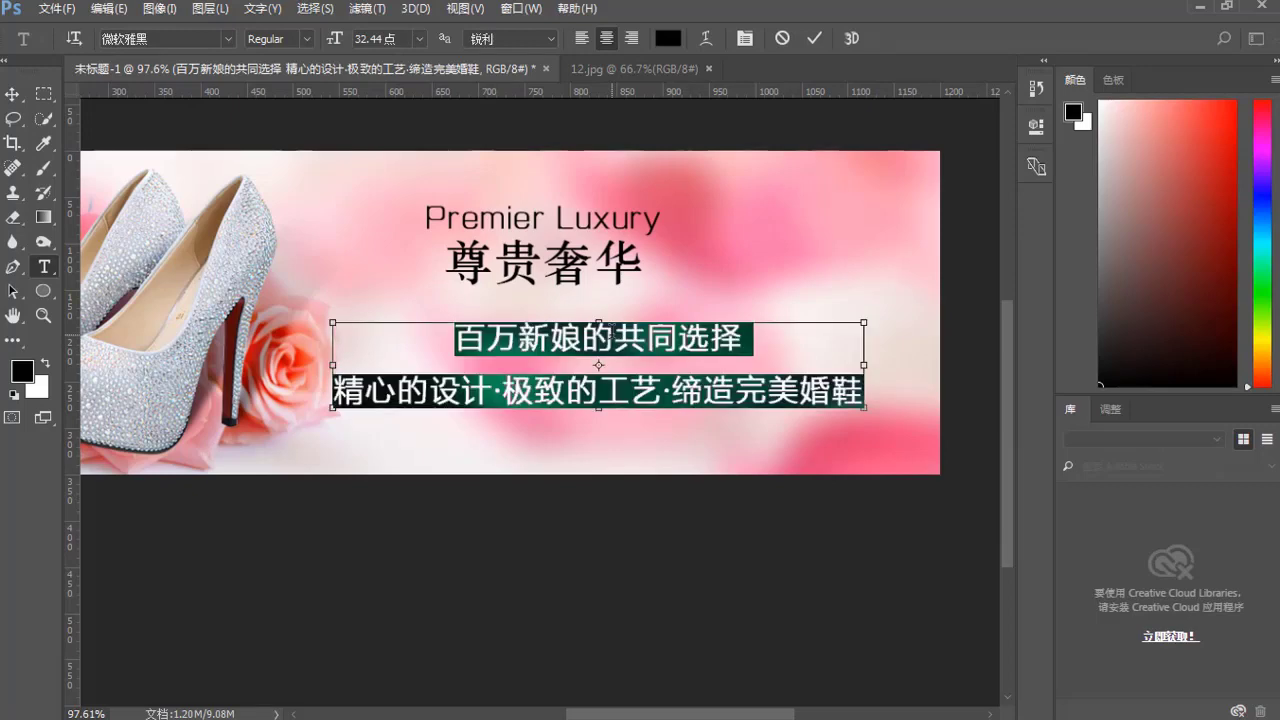
{"action": "key", "text": "ctrl+t"}
{"action": "left_click", "coordinate": [922, 257]}
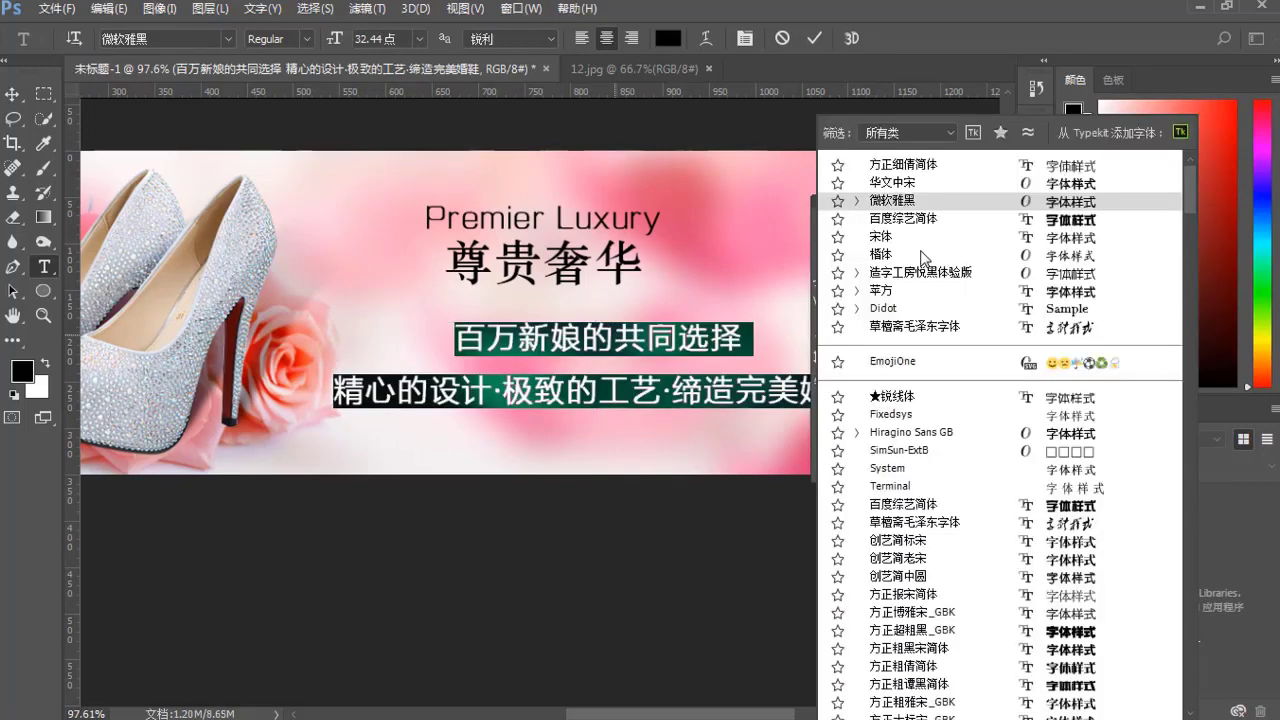
{"action": "left_click_drag", "start_coordinate": [1190, 191], "coordinate": [1191, 250]}
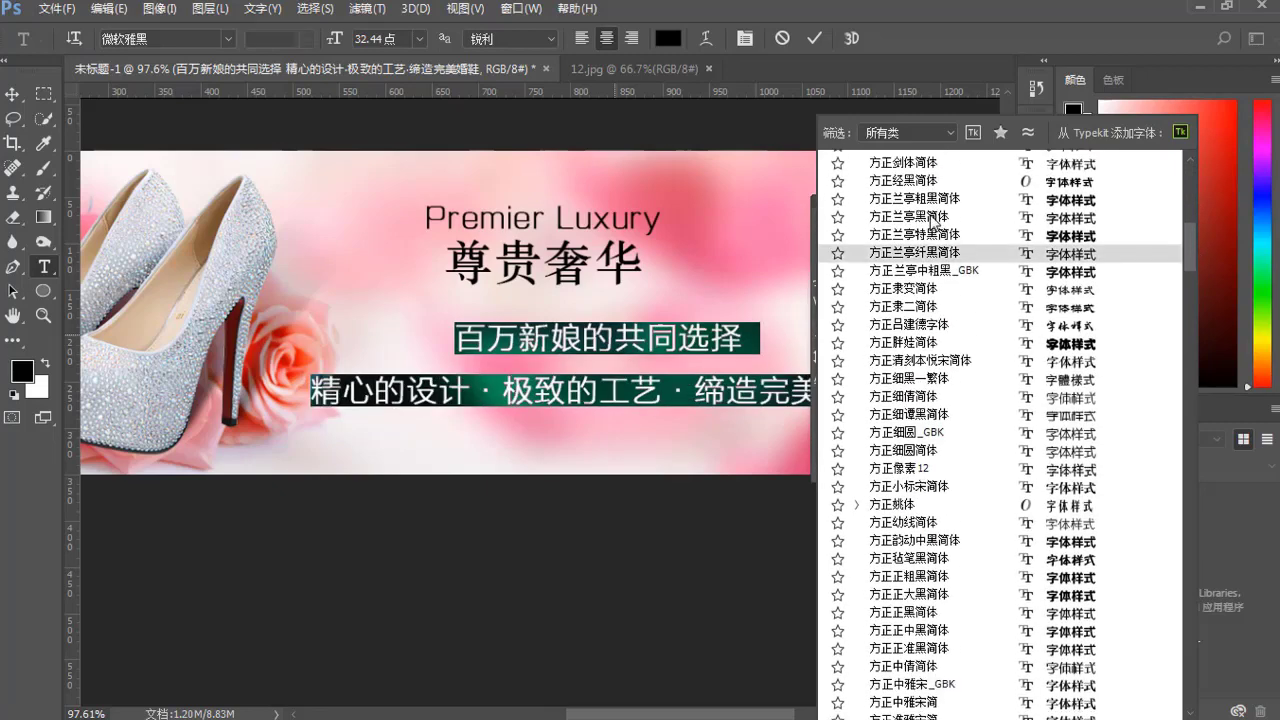
{"action": "key", "text": "Escape"}
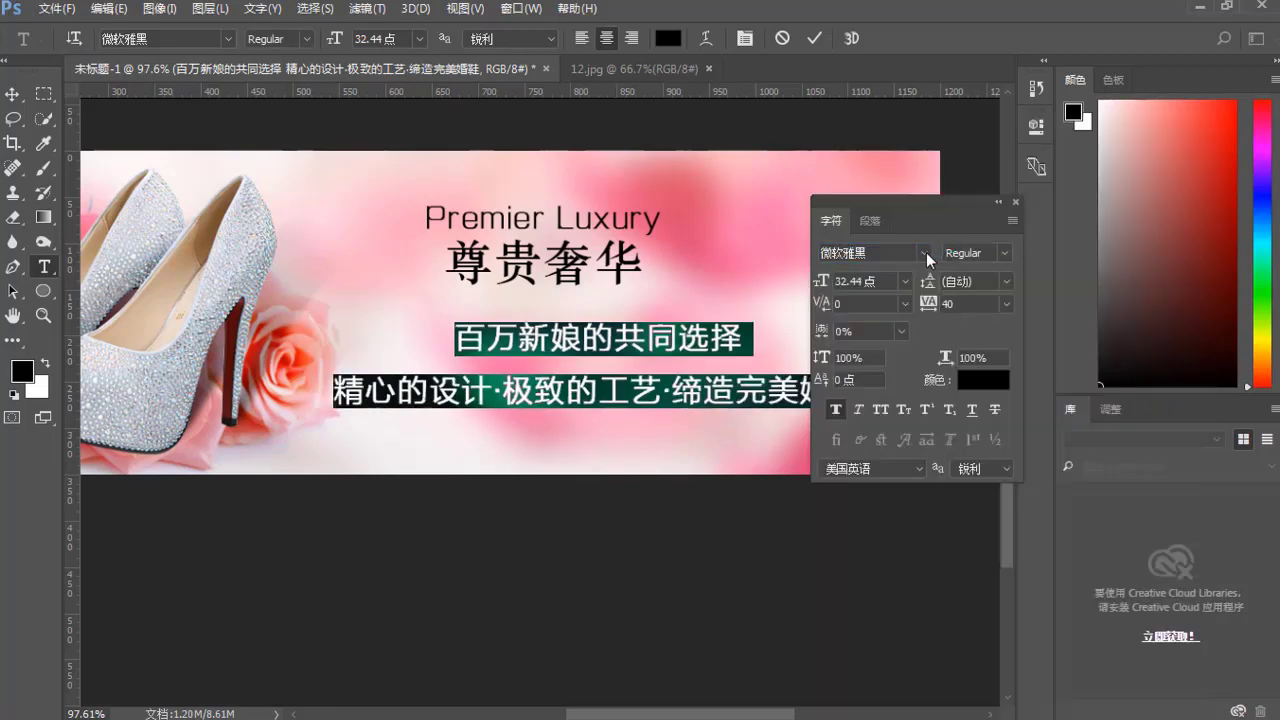
{"action": "left_click", "coordinate": [926, 252]}
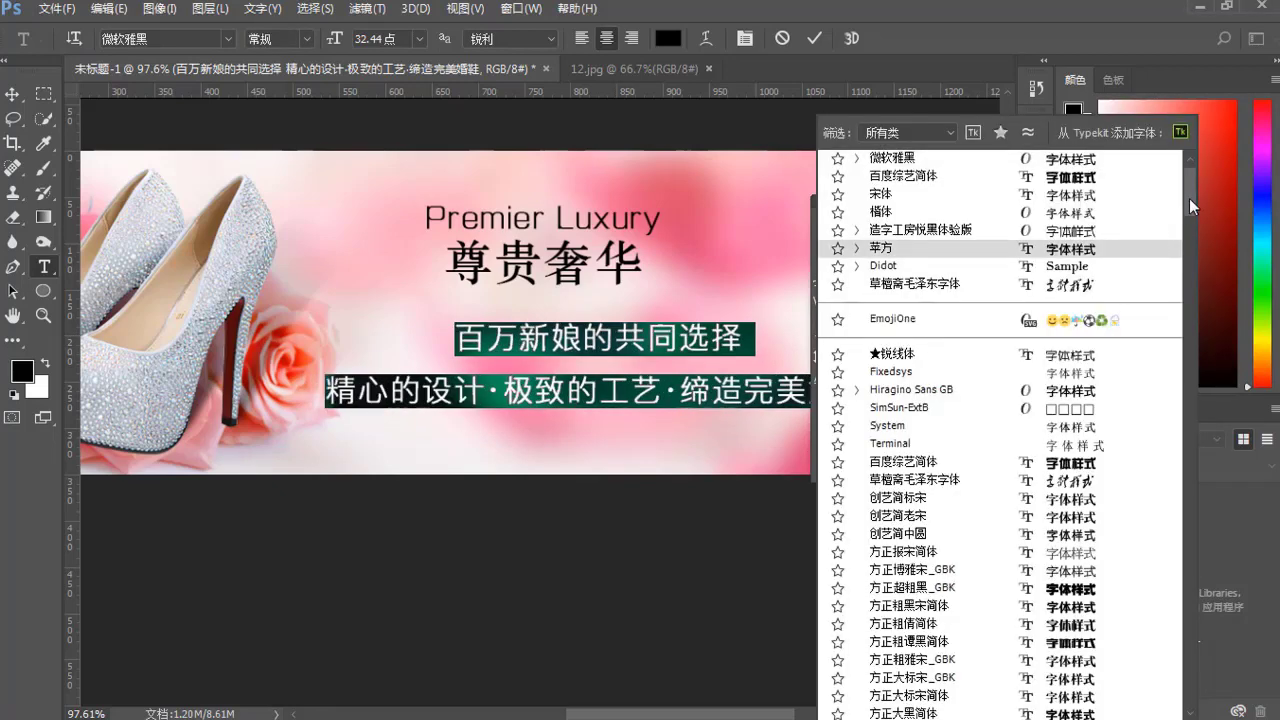
{"action": "left_click_drag", "start_coordinate": [1189, 198], "coordinate": [1183, 261]}
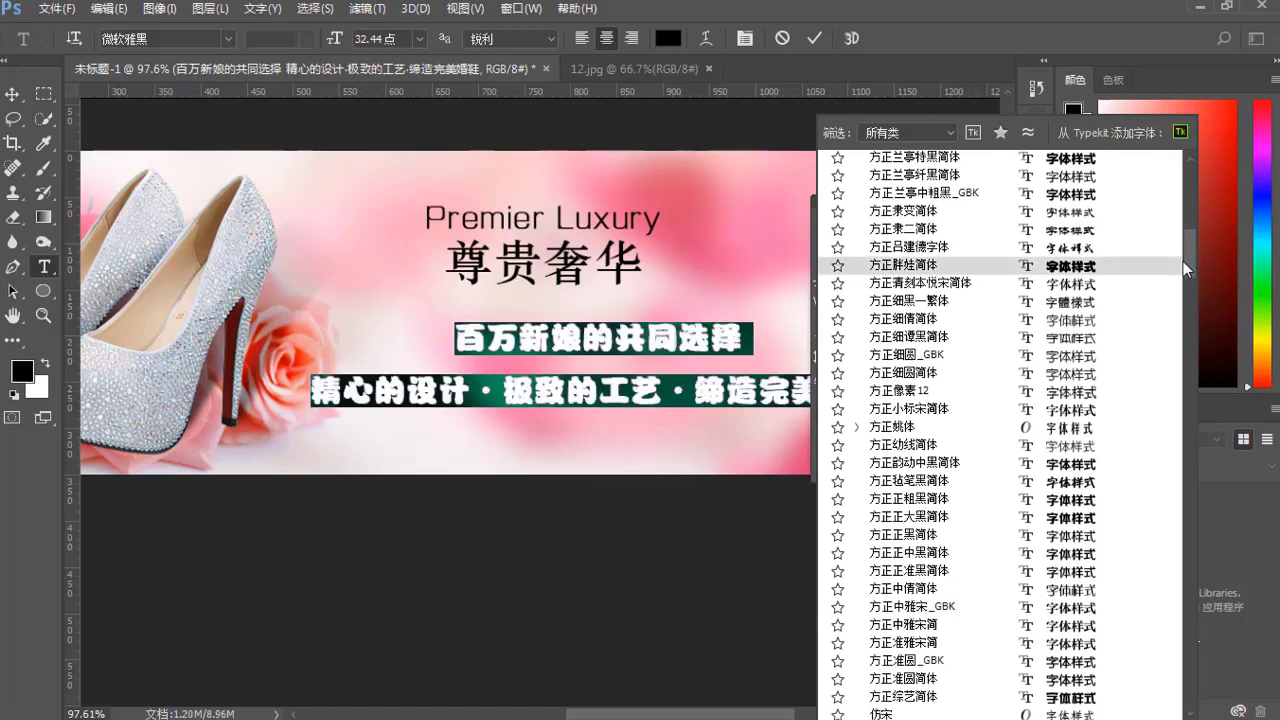
{"action": "left_click", "coordinate": [943, 176]}
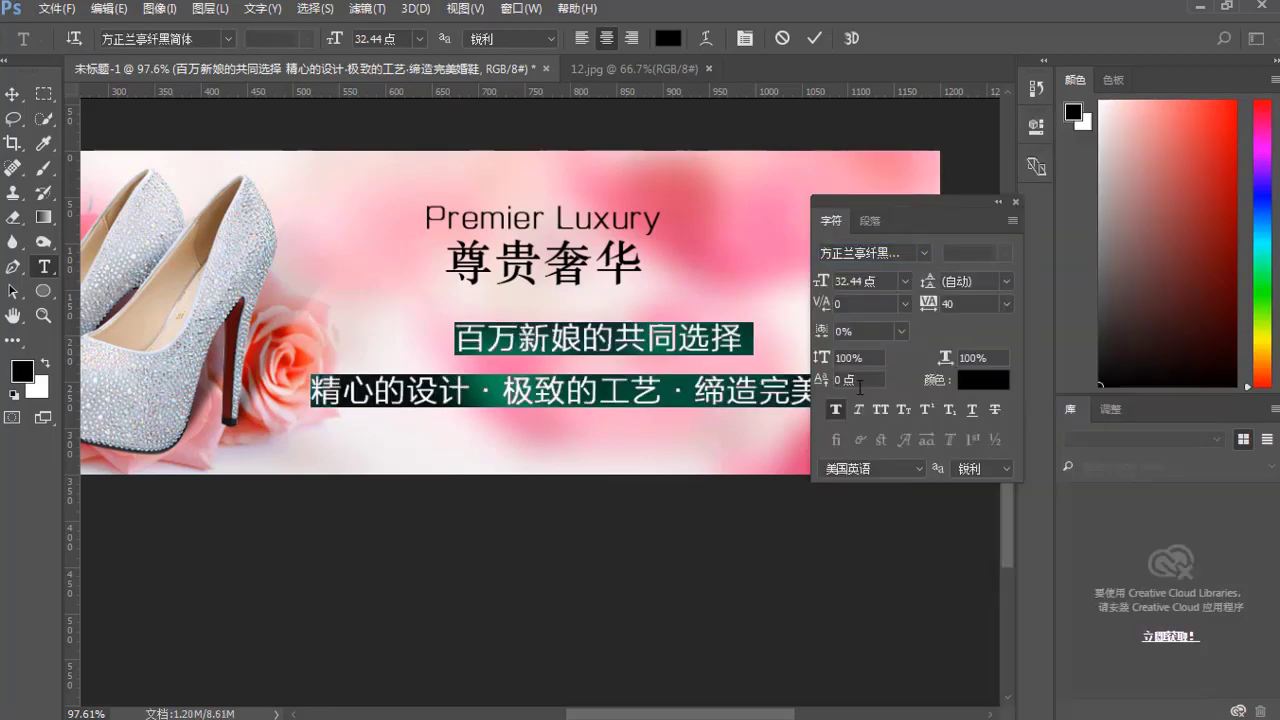
{"action": "left_click", "coordinate": [838, 409]}
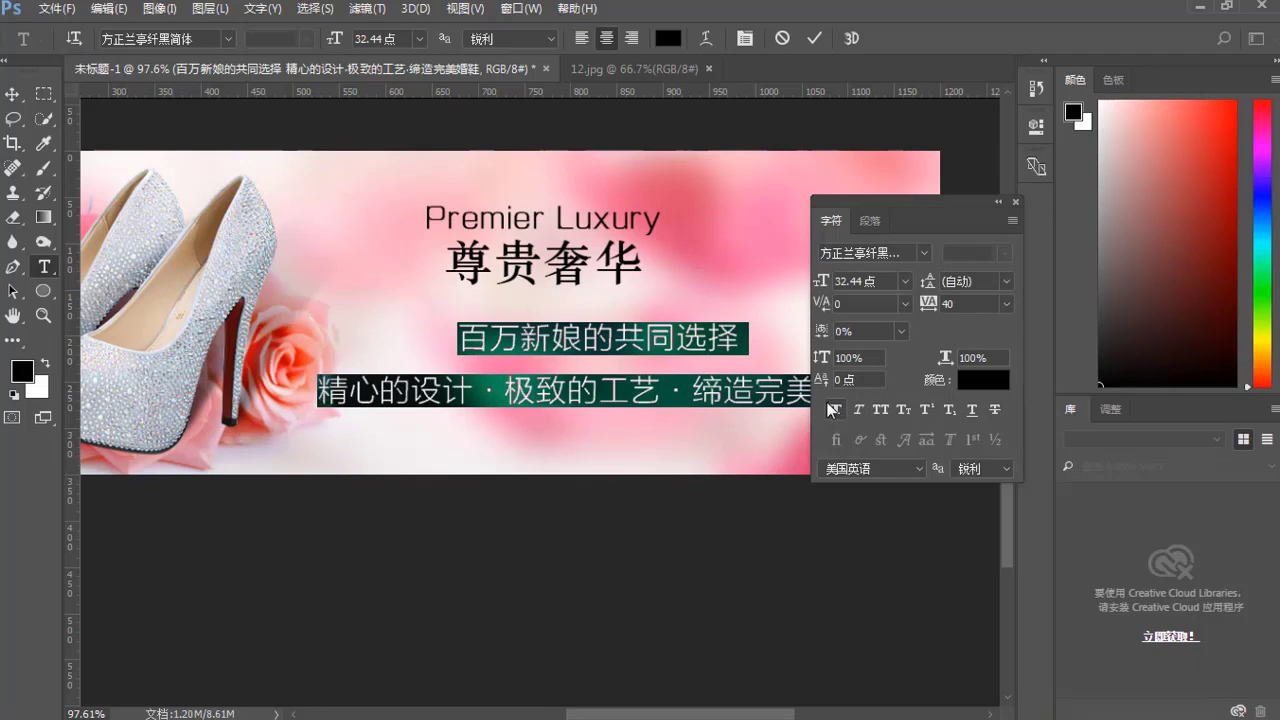
{"action": "left_click", "coordinate": [658, 383]}
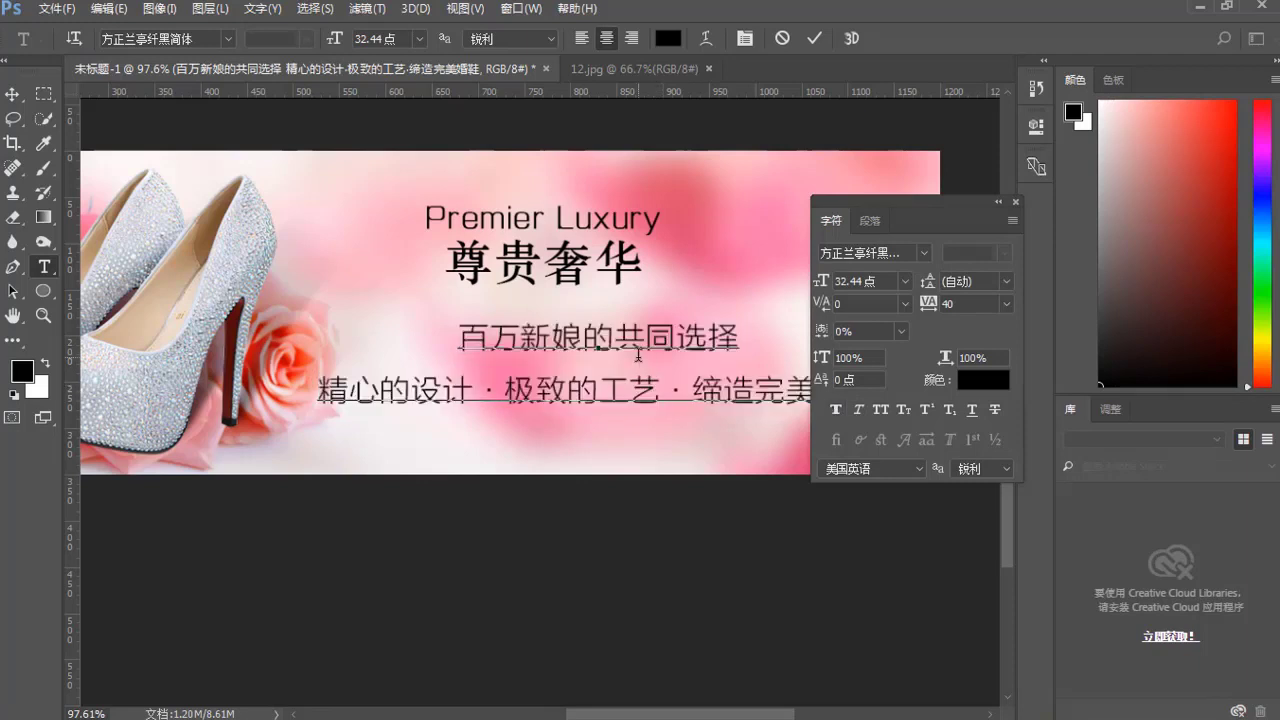
Step: Set the tracking of the two lower slogan lines to 0 and their horizontal scale to 90%
{"action": "key", "text": "ctrl+a"}
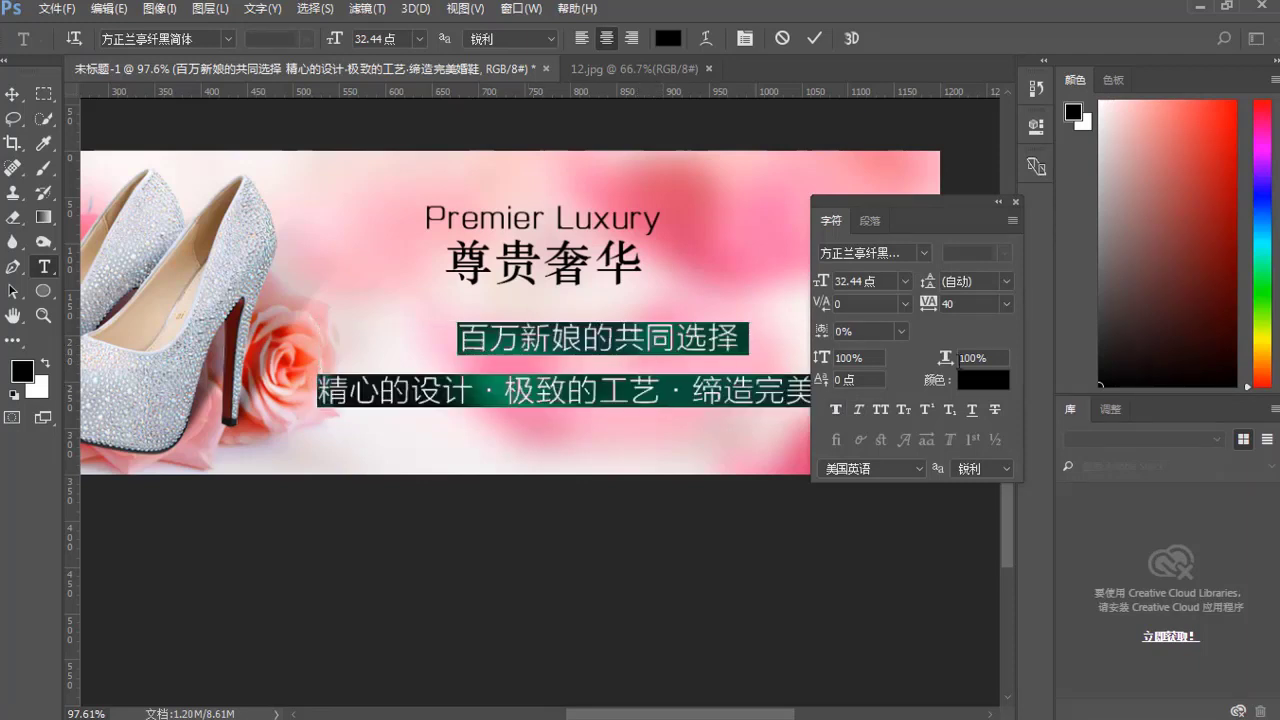
{"action": "left_click", "coordinate": [971, 307]}
{"action": "type", "text": "0"}
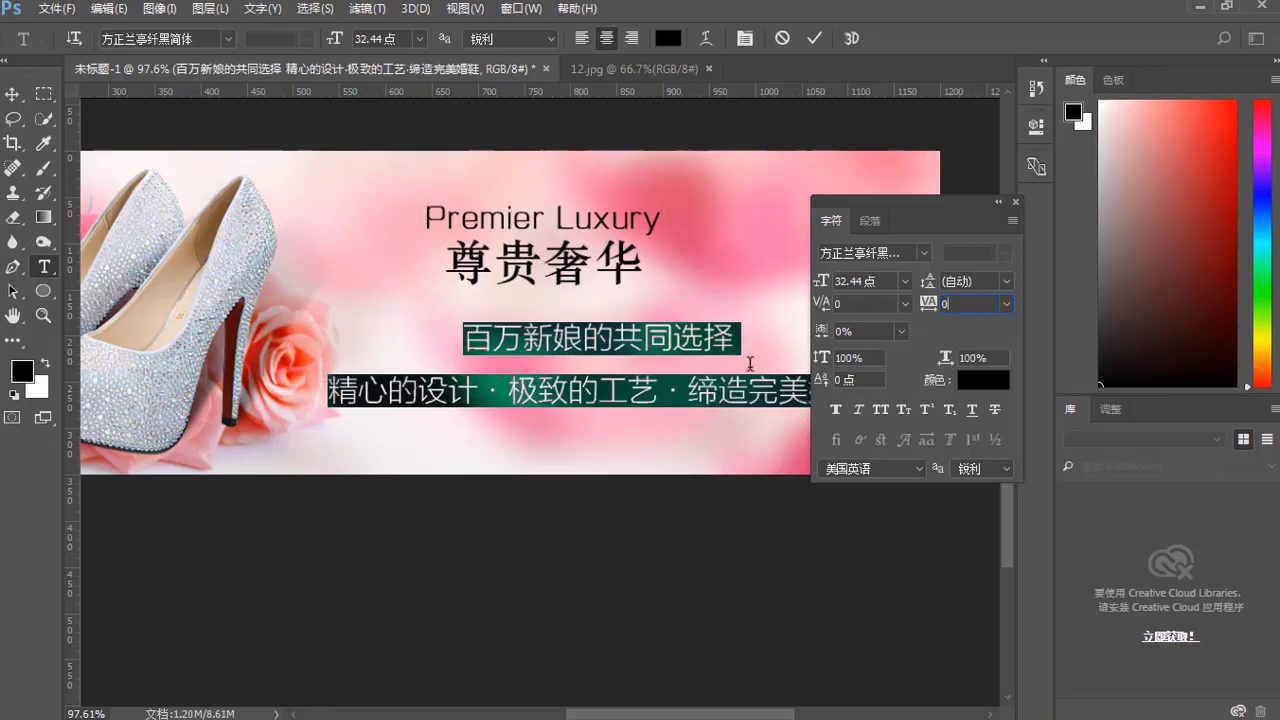
{"action": "left_click", "coordinate": [931, 358]}
{"action": "type", "text": "90"}
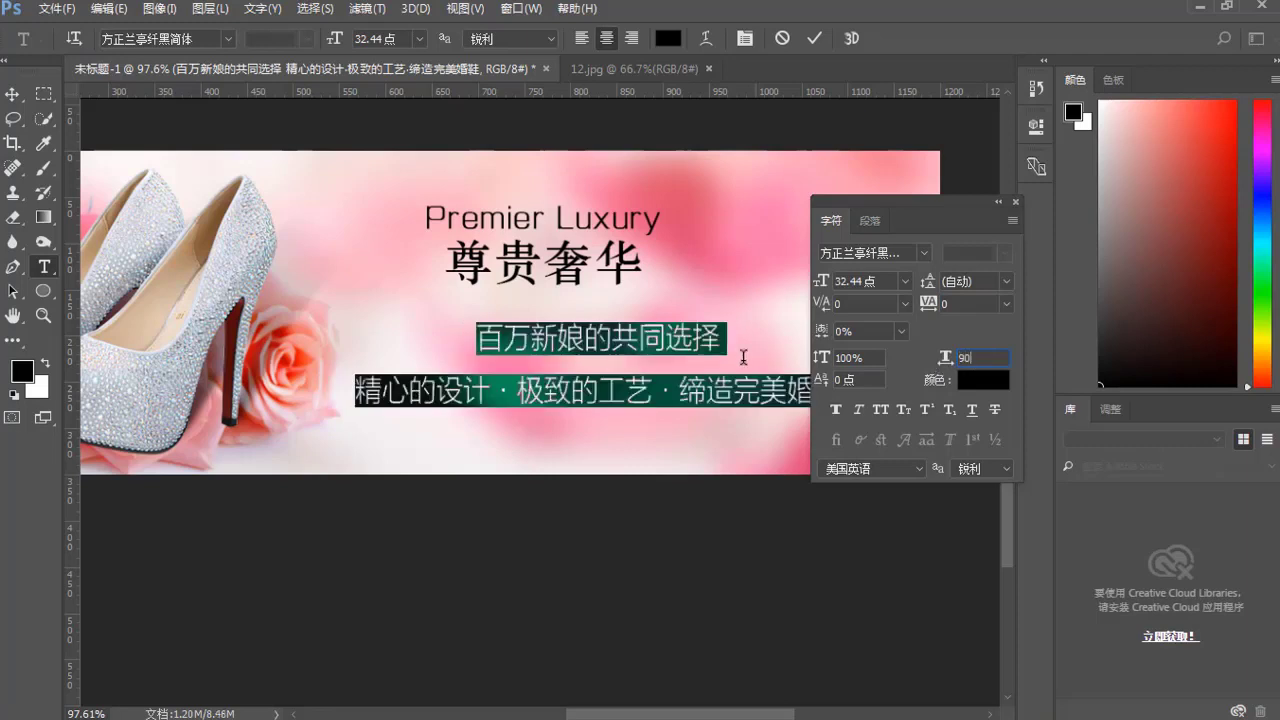
{"action": "key", "text": "Return"}
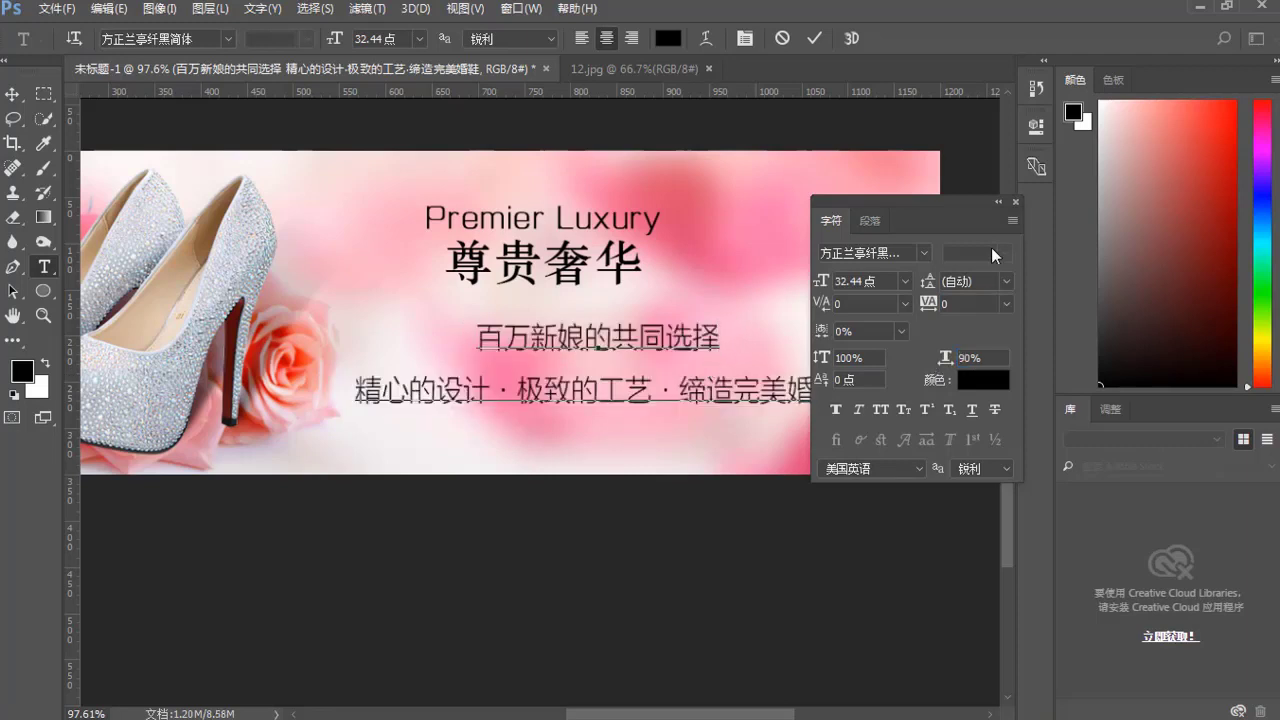
Step: Commit the slogan text edit and close the character settings
{"action": "left_click", "coordinate": [998, 203]}
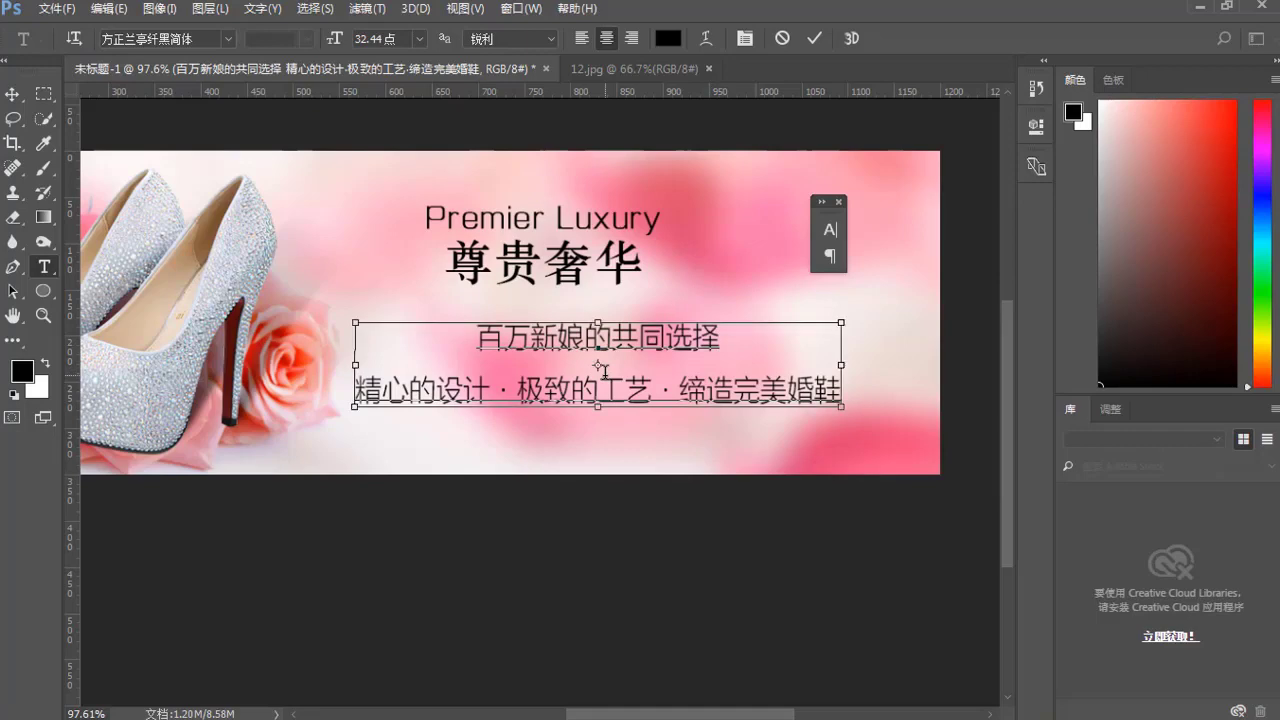
{"action": "key", "text": "ctrl+Return"}
{"action": "scroll", "coordinate": [609, 378], "scroll_direction": "down", "scroll_amount": 2}
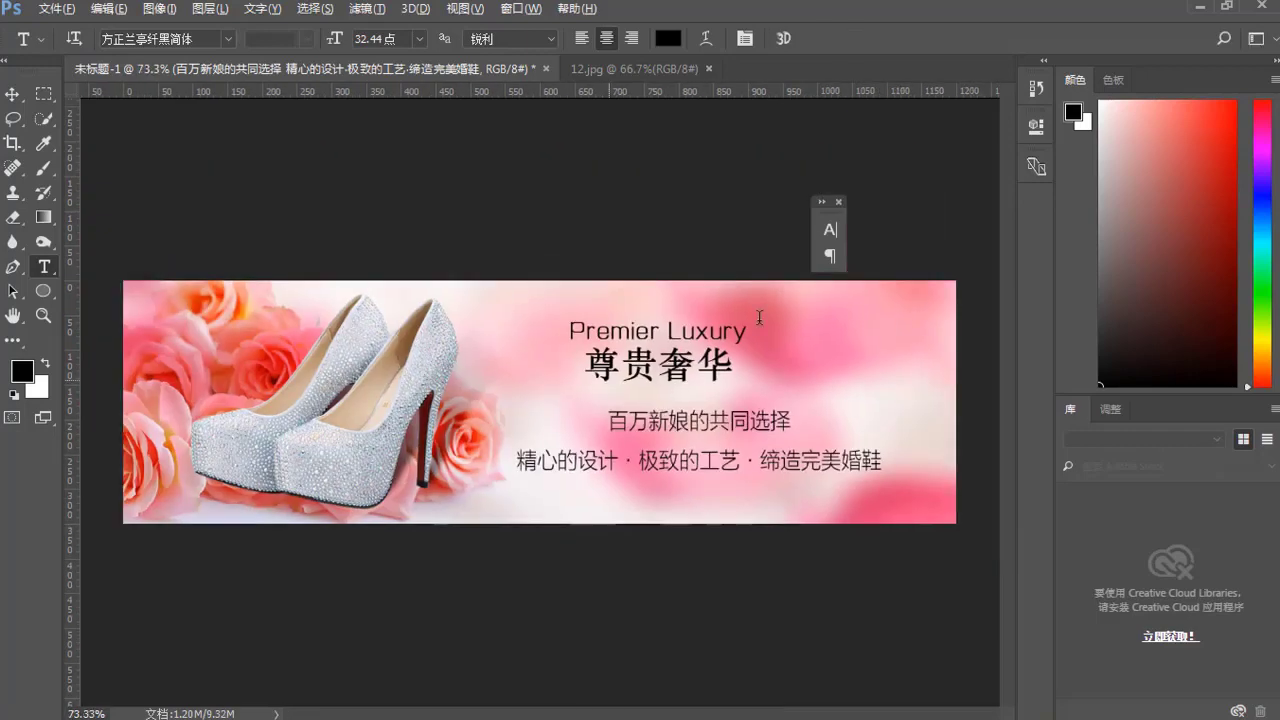
{"action": "left_click", "coordinate": [839, 203]}
Step: Move the two-line headline slightly right and down, and align its horizontal center with the slogan text
{"action": "left_click", "coordinate": [13, 93]}
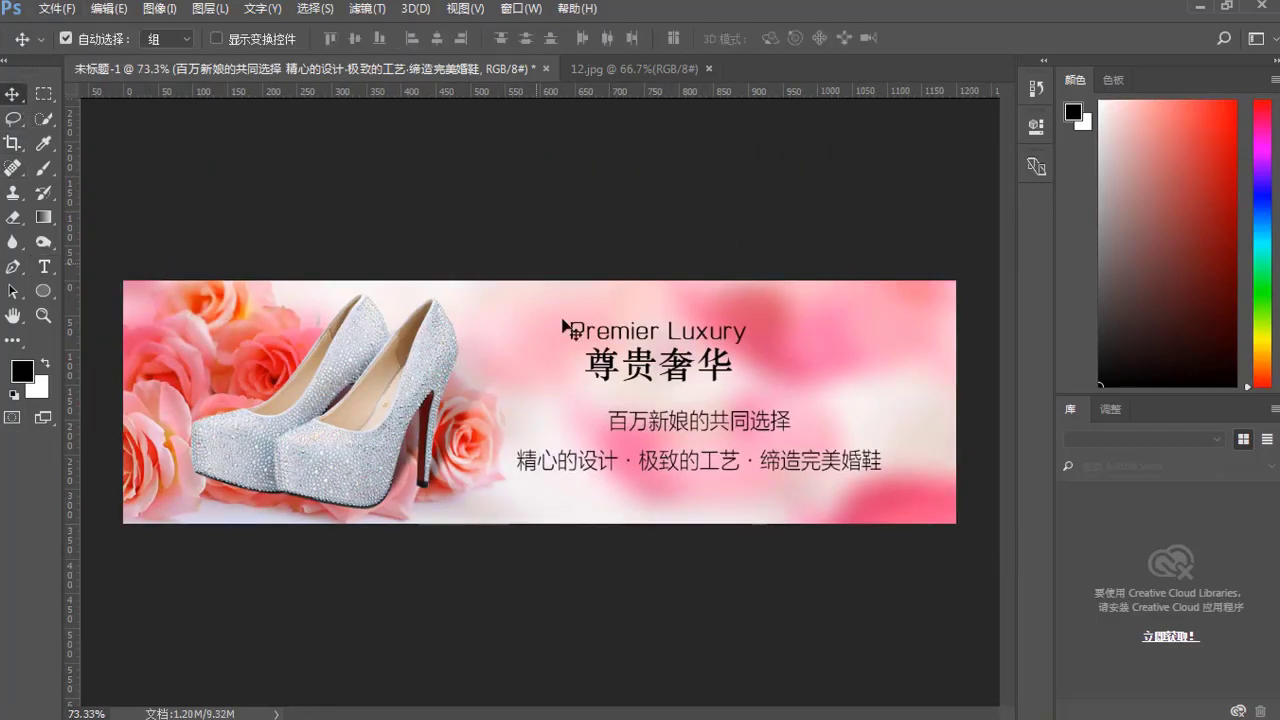
{"action": "left_click_drag", "start_coordinate": [620, 355], "coordinate": [647, 362]}
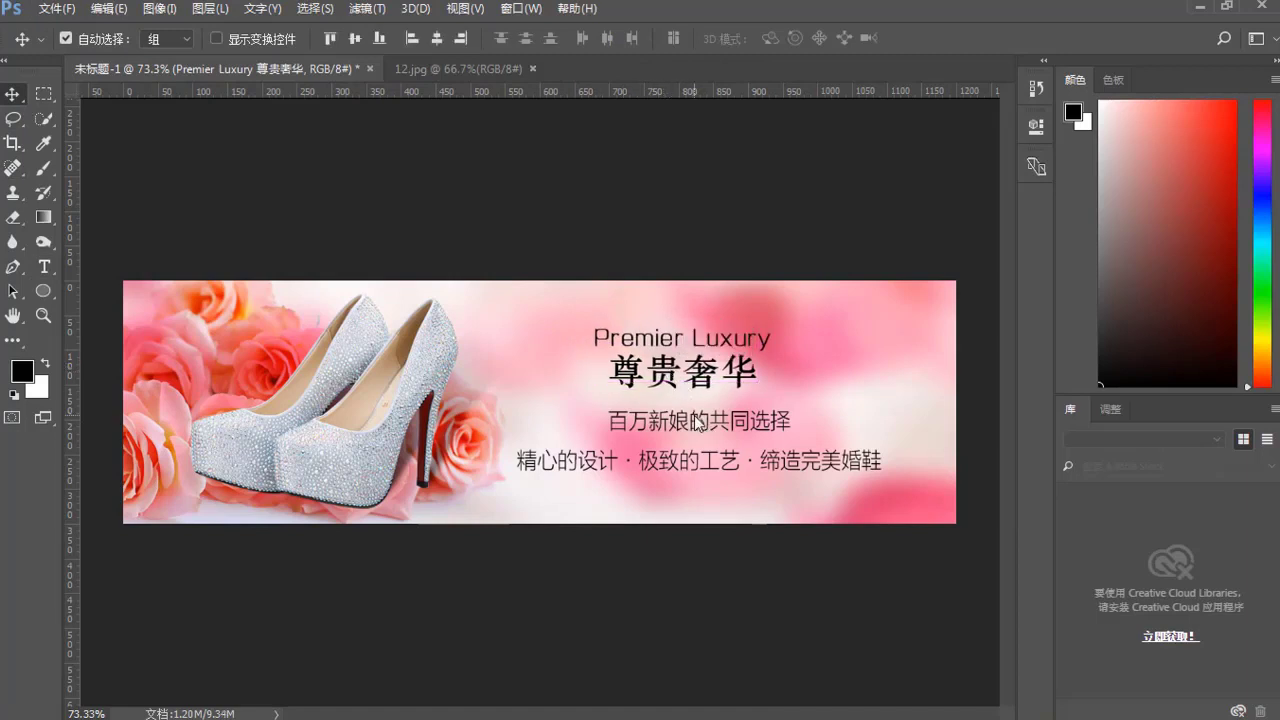
{"action": "left_click", "coordinate": [697, 423]}
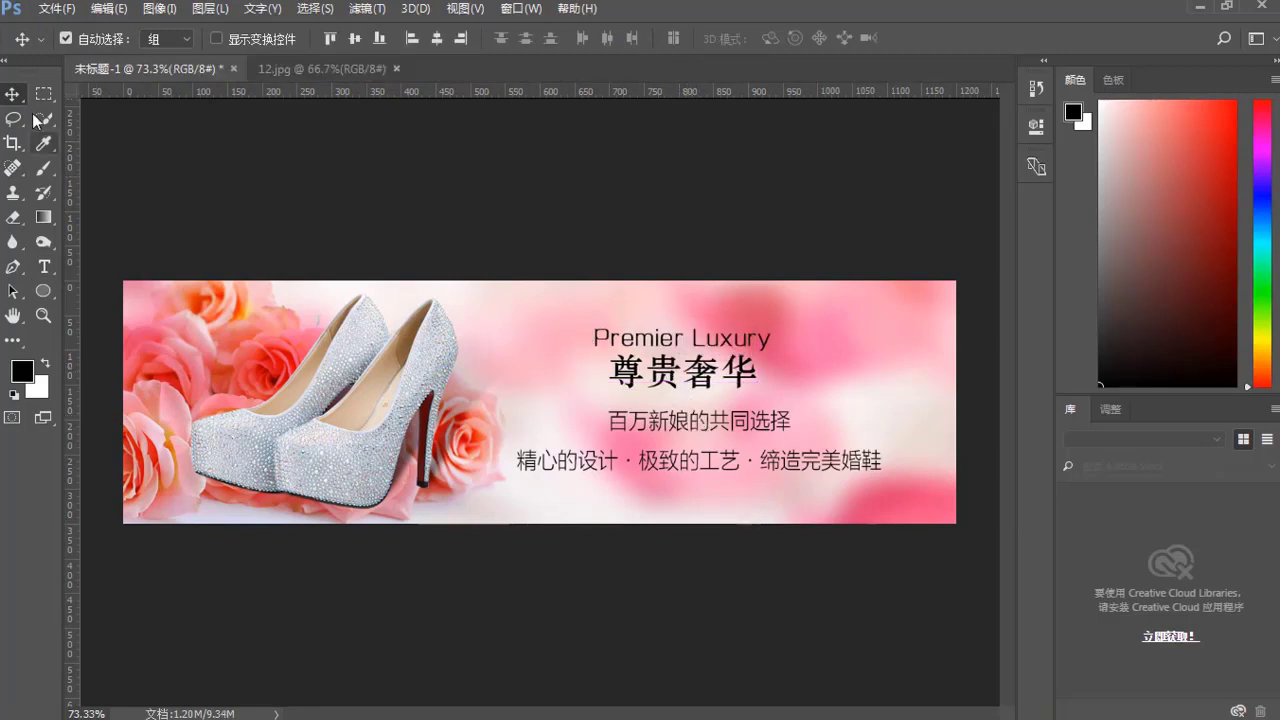
{"action": "left_click", "coordinate": [438, 40]}
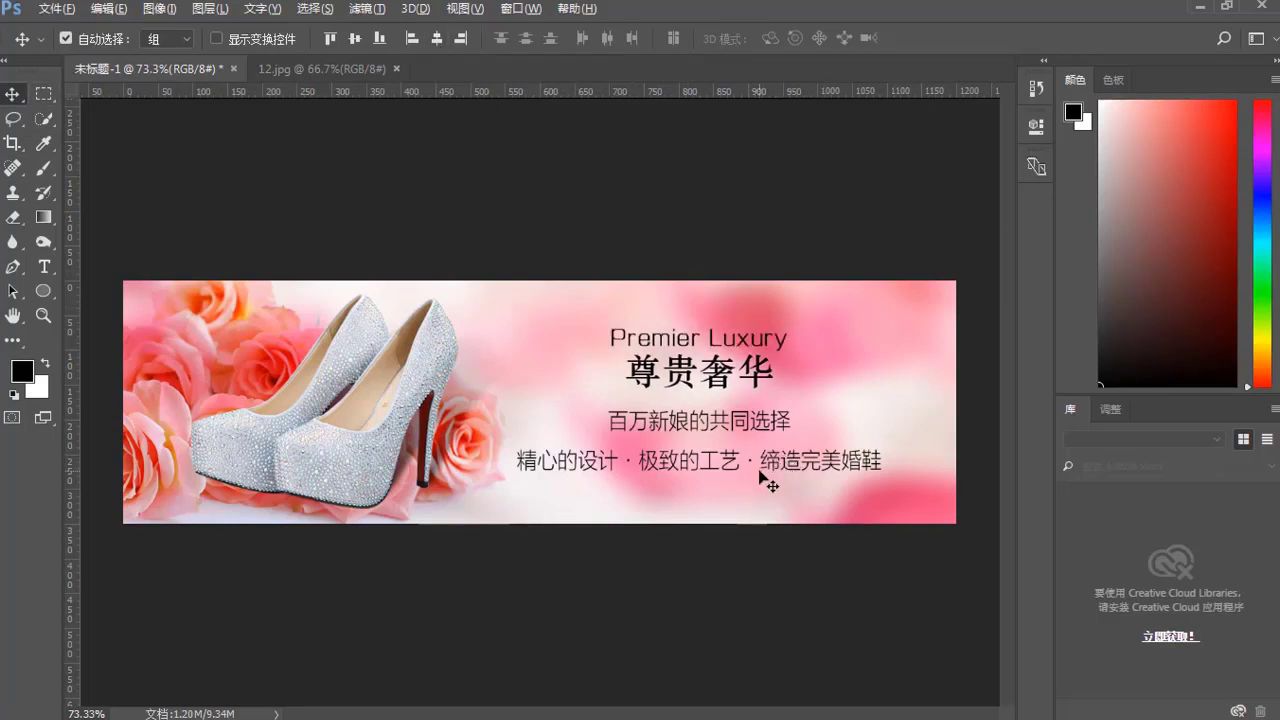
{"action": "key", "text": "ctrl+plus"}
{"action": "key", "text": "ctrl+minus"}
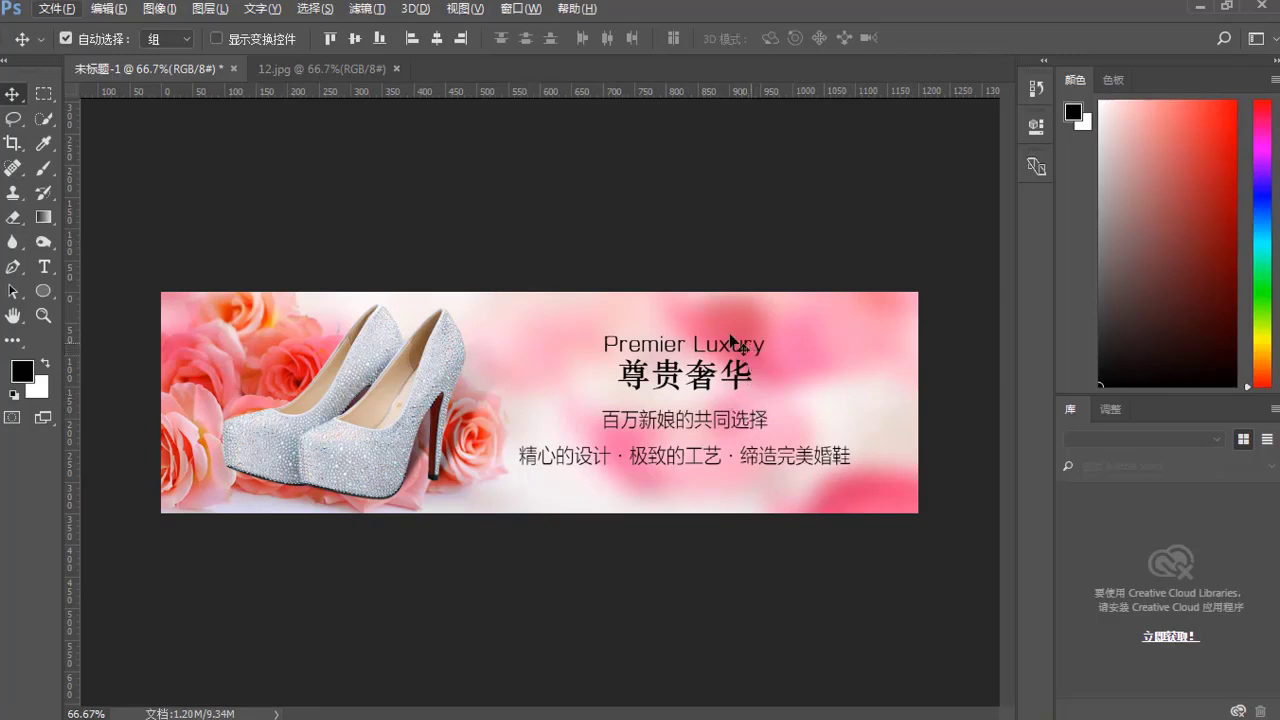
Step: Set the horizontal scale of the "Premier Luxury" line to 82%
{"action": "key", "text": "alt+t"}
{"action": "key", "text": "Escape"}
{"action": "key", "text": "t"}
{"action": "left_click_drag", "start_coordinate": [609, 341], "coordinate": [766, 341]}
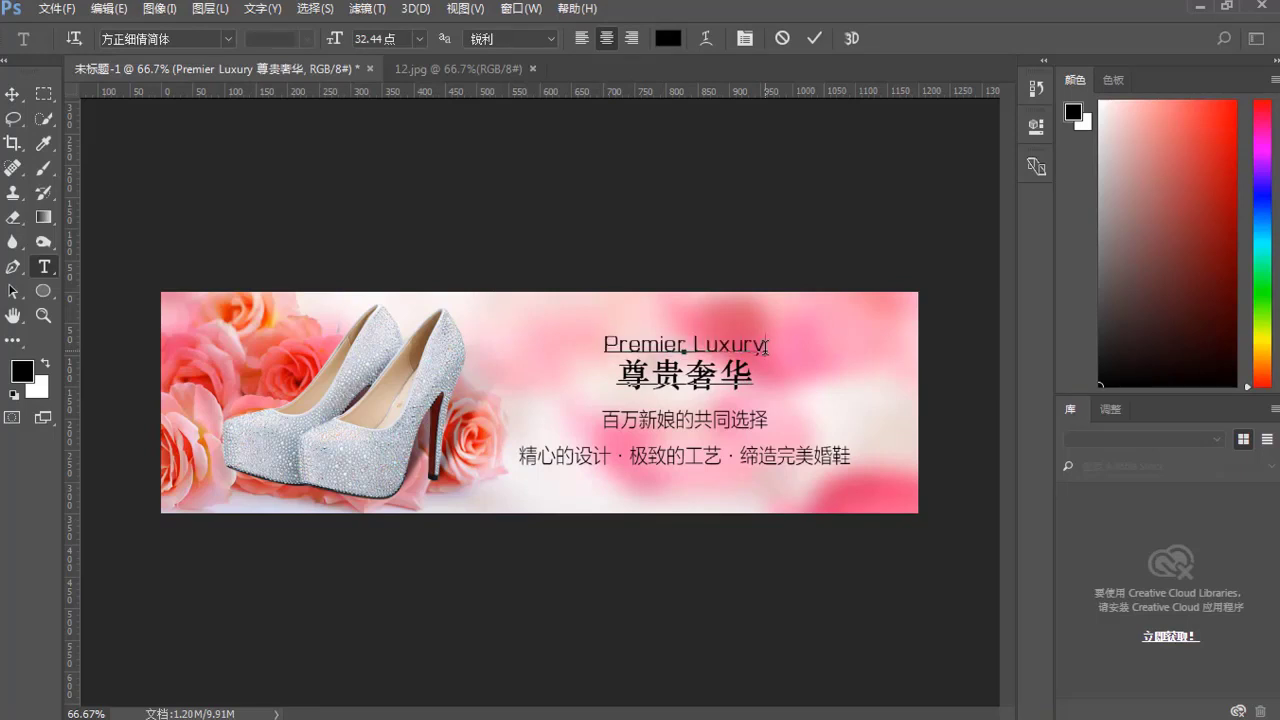
{"action": "left_click", "coordinate": [766, 344]}
{"action": "left_click_drag", "start_coordinate": [605, 343], "coordinate": [797, 337]}
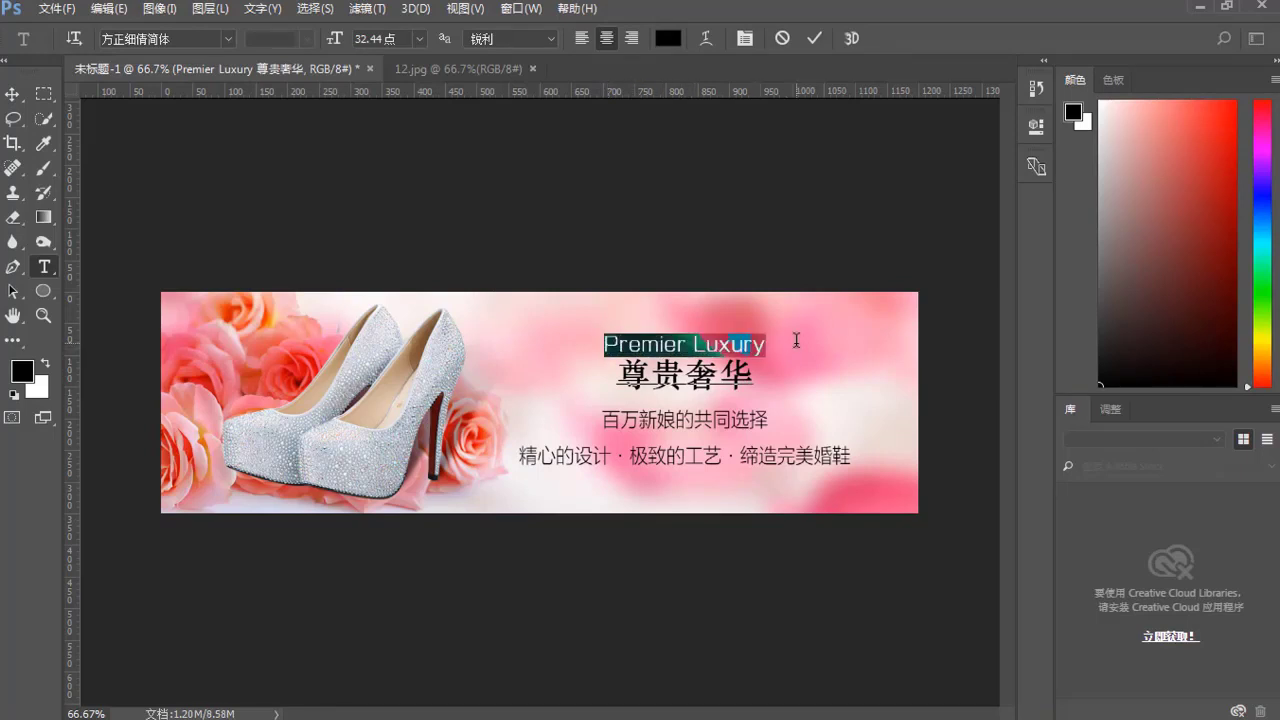
{"action": "key", "text": "ctrl+t"}
{"action": "left_click_drag", "start_coordinate": [707, 218], "coordinate": [938, 316]}
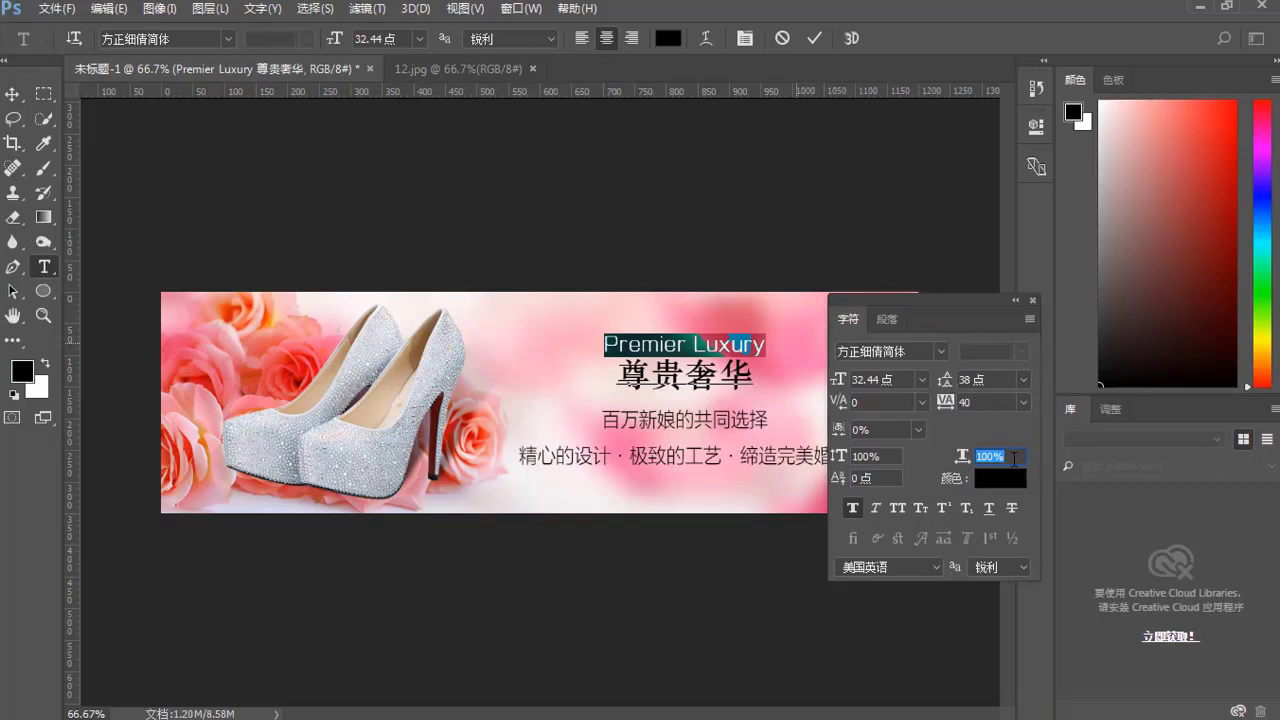
{"action": "key", "text": "Down"}
{"action": "key", "text": "Down"}
{"action": "key", "text": "Down"}
{"action": "key", "text": "Down"}
{"action": "key", "text": "Down"}
{"action": "key", "text": "Down"}
{"action": "key", "text": "Down"}
{"action": "key", "text": "Down"}
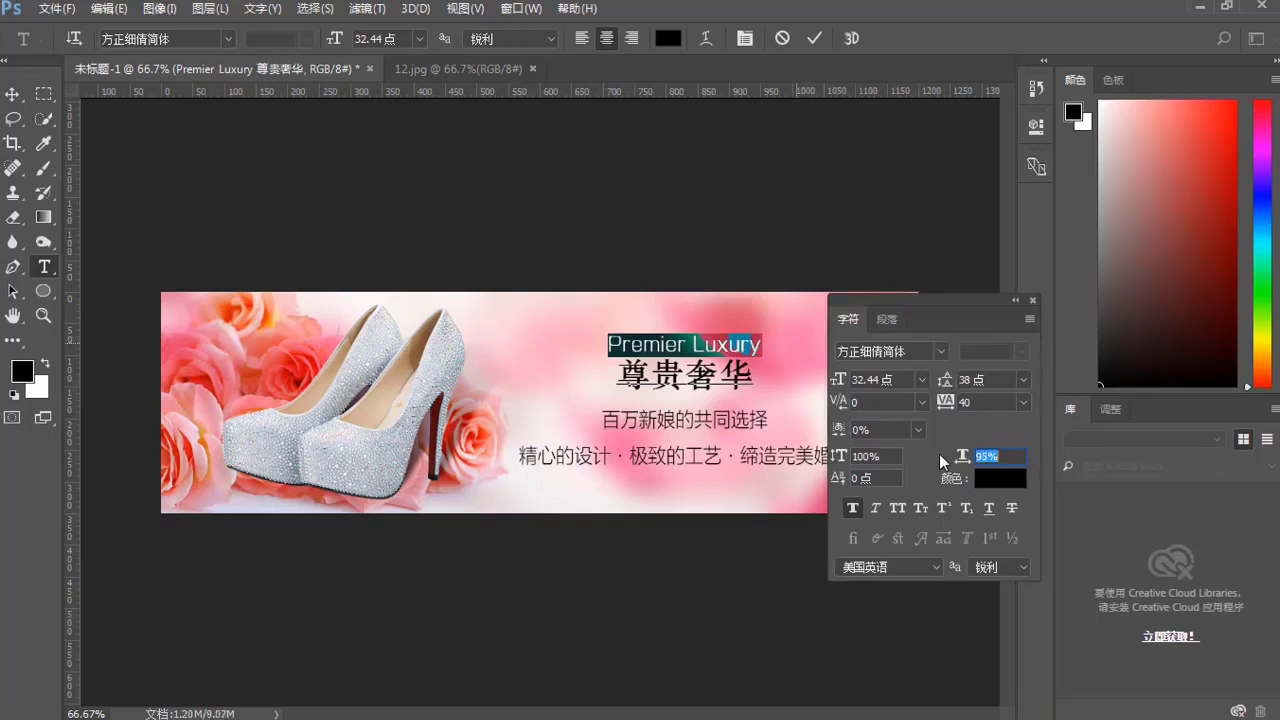
{"action": "key", "text": "Down"}
{"action": "key", "text": "Down"}
{"action": "key", "text": "Down"}
{"action": "key", "text": "Down"}
{"action": "key", "text": "Down"}
{"action": "key", "text": "Down"}
{"action": "key", "text": "Down"}
{"action": "key", "text": "Down"}
{"action": "key", "text": "Down"}
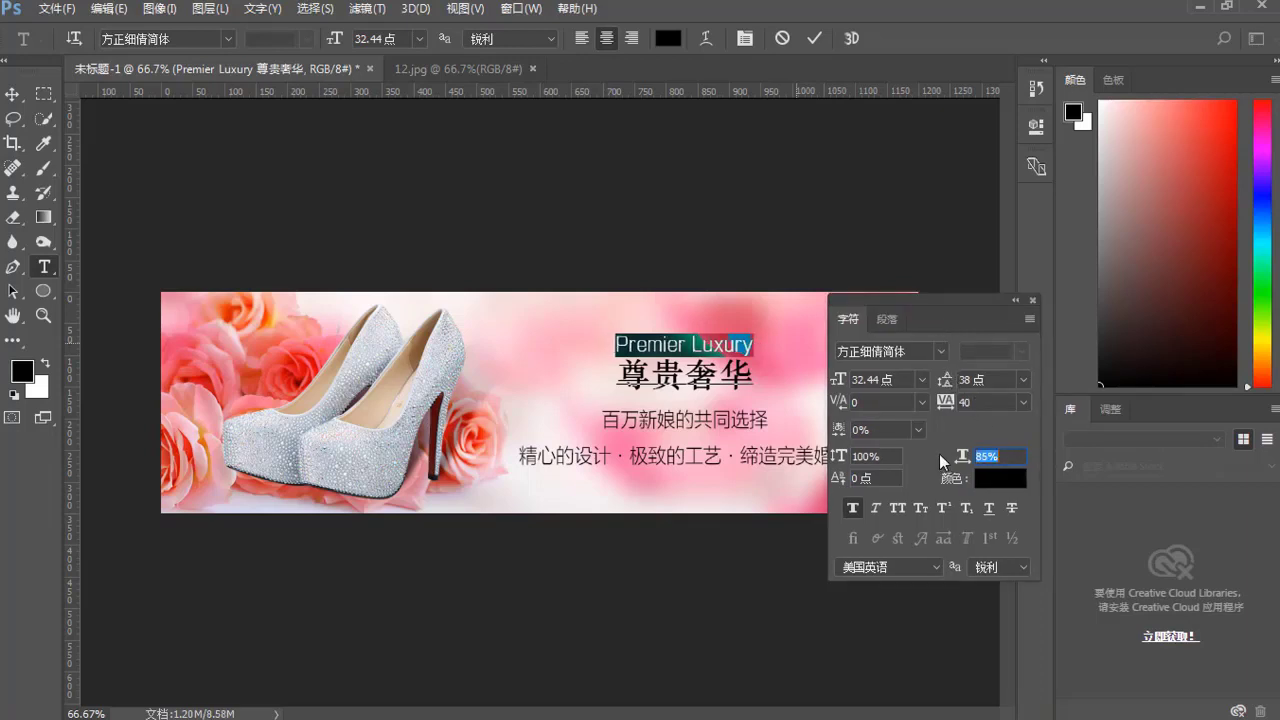
{"action": "key", "text": "Down"}
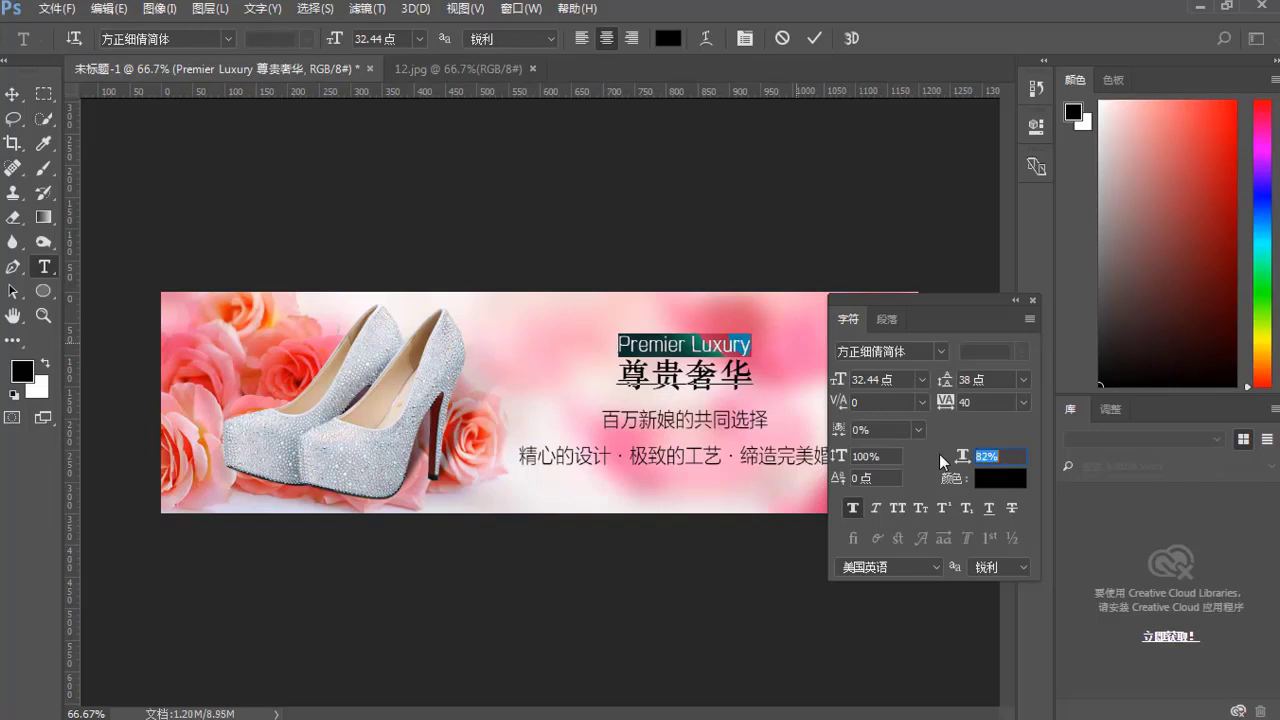
Step: Increase the tracking of the "Premier Luxury" line to 140
{"action": "left_click", "coordinate": [934, 398]}
{"action": "key", "text": "Up"}
{"action": "key", "text": "Up"}
{"action": "key", "text": "Up"}
{"action": "key", "text": "Up"}
{"action": "key", "text": "Up"}
{"action": "key", "text": "Up"}
{"action": "key", "text": "Up"}
{"action": "key", "text": "Up"}
{"action": "key", "text": "Up"}
{"action": "key", "text": "Up"}
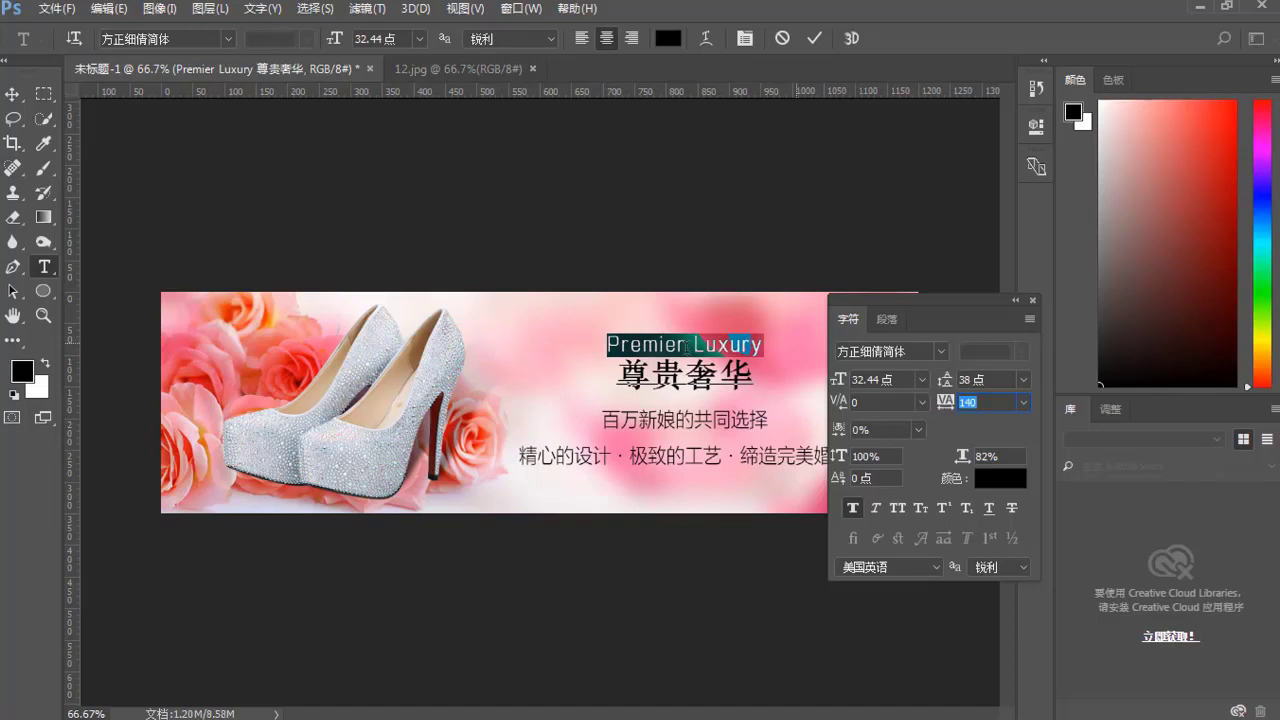
{"action": "left_click", "coordinate": [661, 345]}
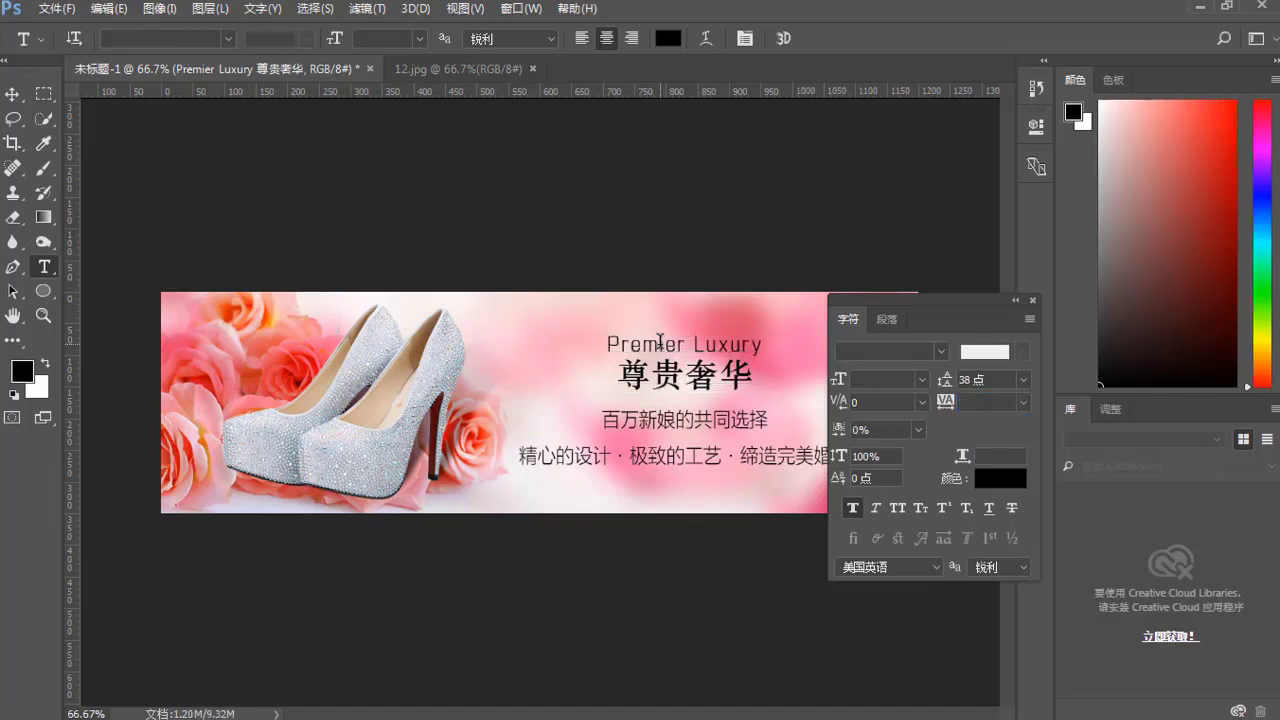
Step: Try faux italic, all caps and small caps on the "Premier Luxury" line
{"action": "left_click_drag", "start_coordinate": [609, 340], "coordinate": [763, 340]}
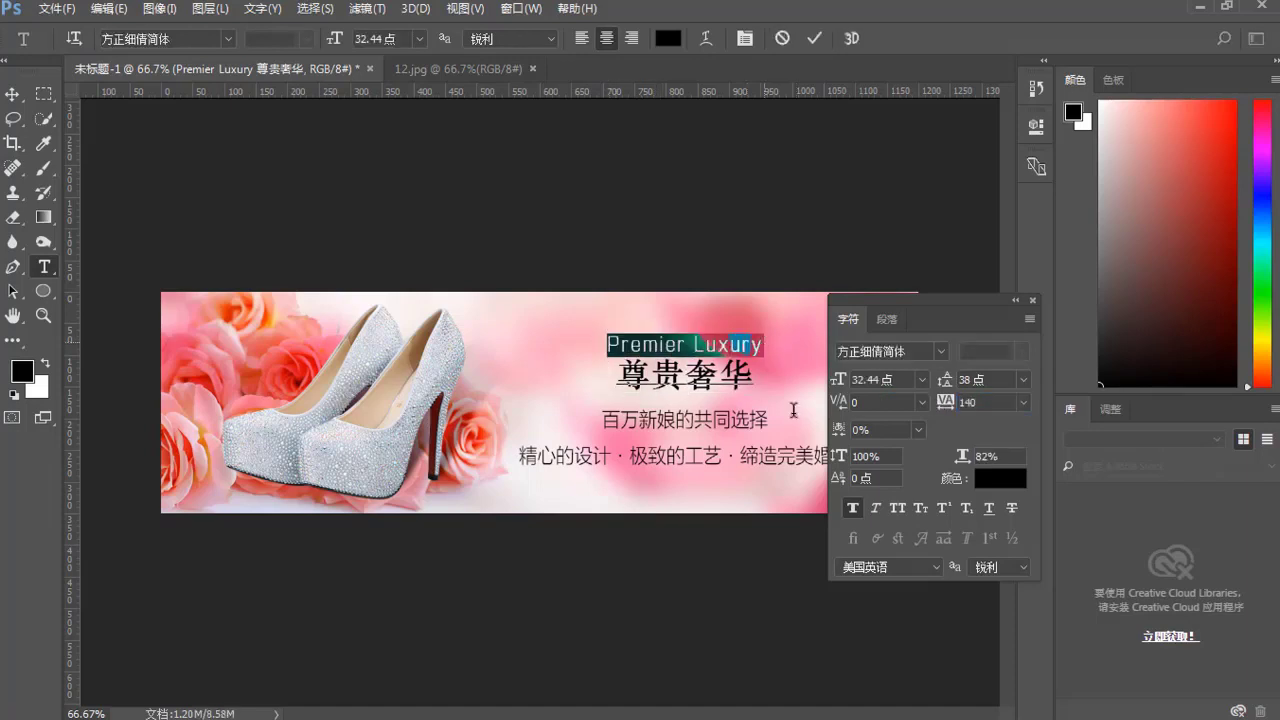
{"action": "left_click", "coordinate": [886, 510]}
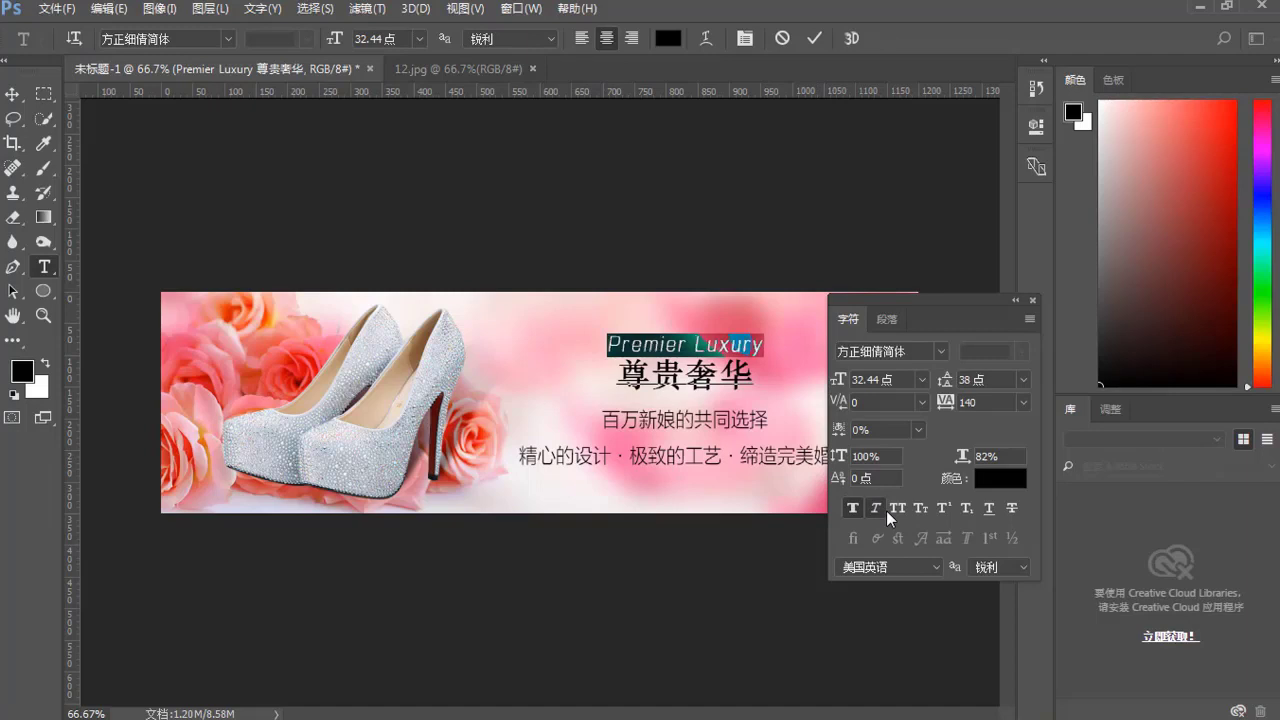
{"action": "left_click", "coordinate": [886, 510]}
{"action": "left_click", "coordinate": [900, 507]}
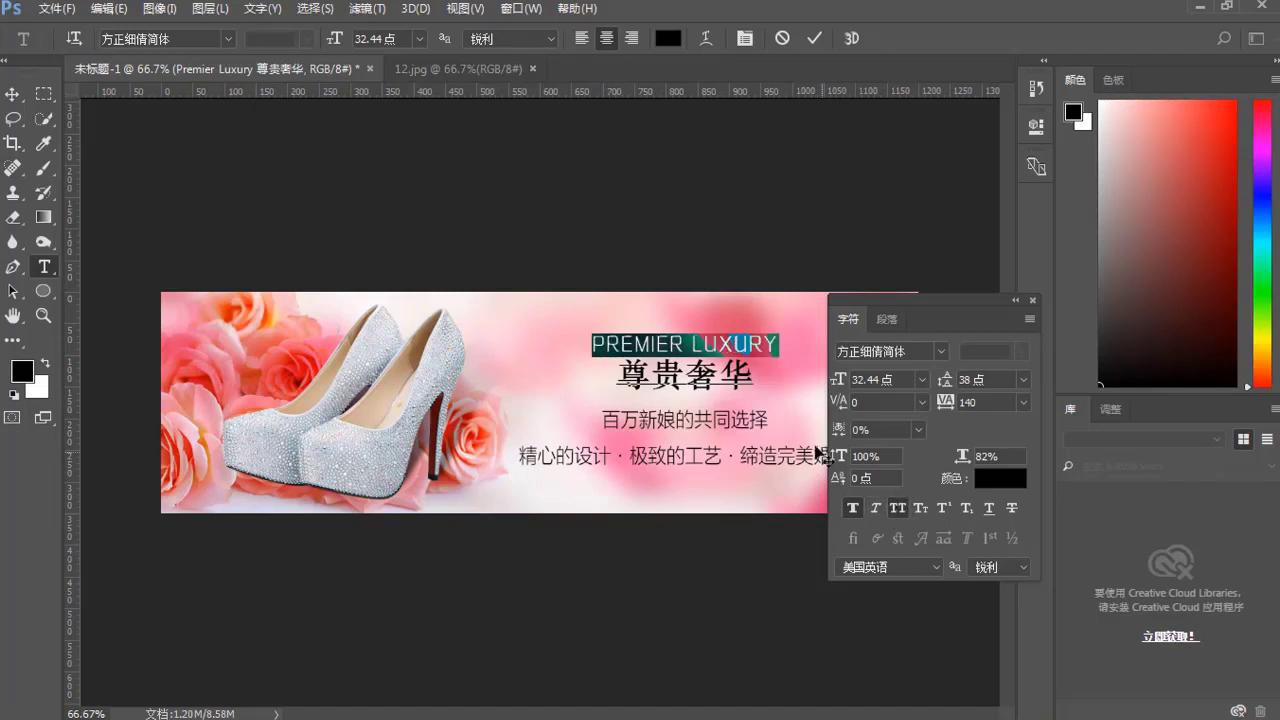
{"action": "left_click", "coordinate": [917, 508]}
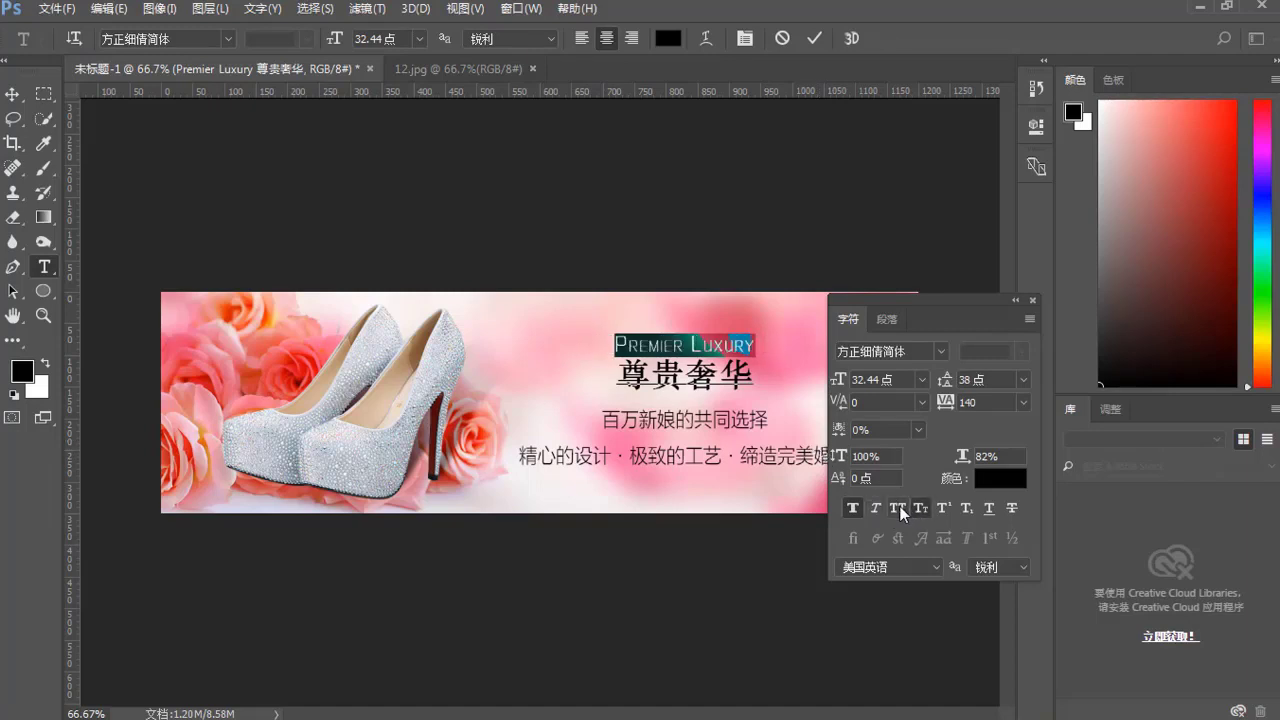
{"action": "left_click", "coordinate": [898, 506]}
{"action": "left_click", "coordinate": [690, 338]}
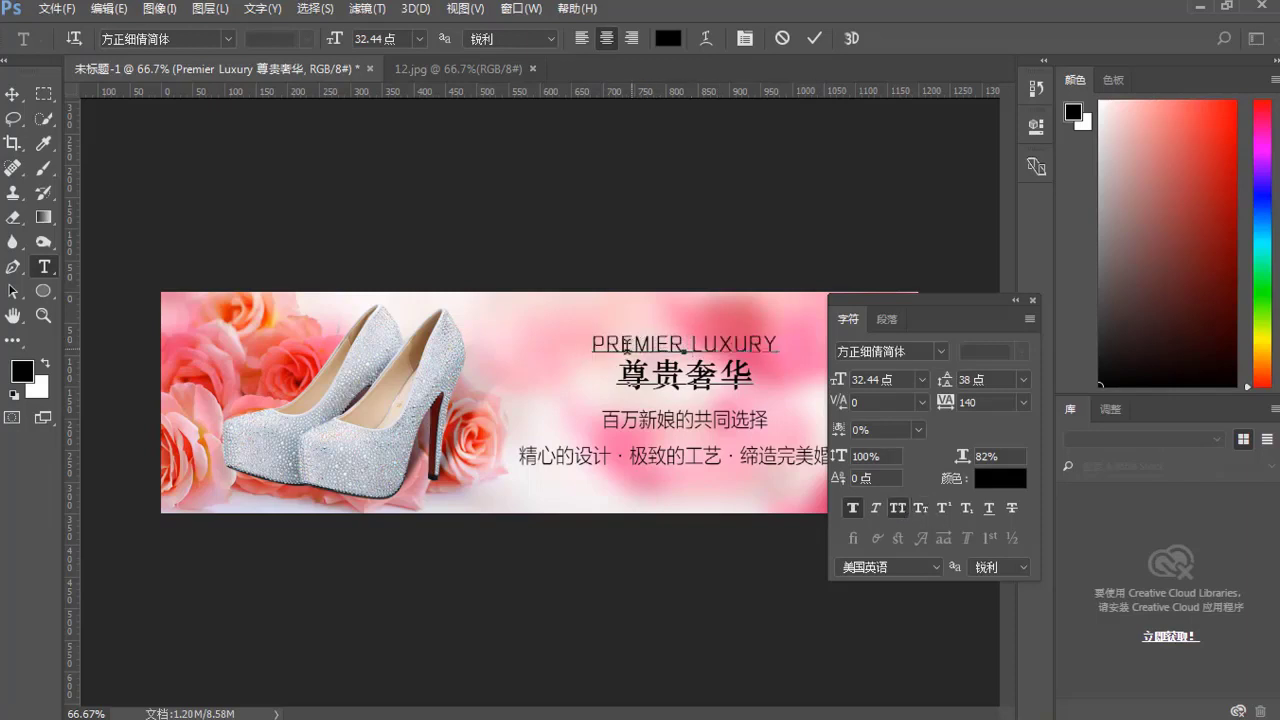
{"action": "left_click_drag", "start_coordinate": [591, 343], "coordinate": [792, 362]}
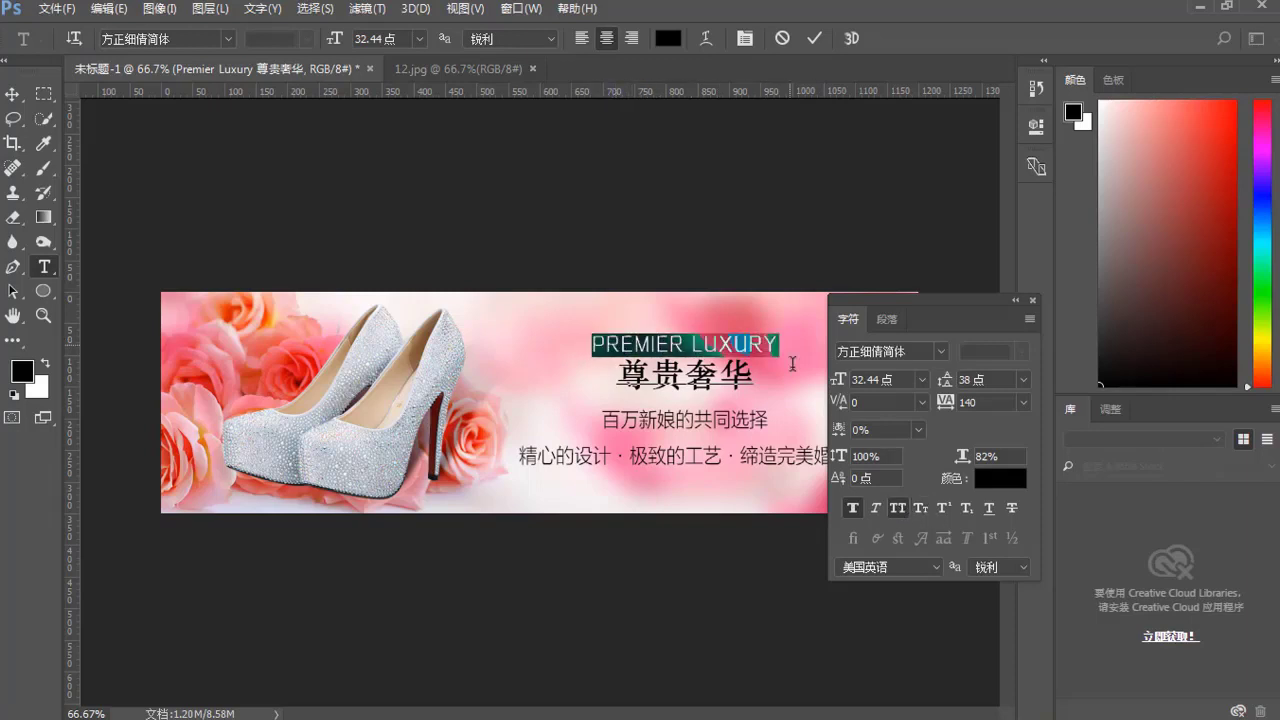
{"action": "left_click", "coordinate": [897, 507]}
{"action": "left_click", "coordinate": [685, 347]}
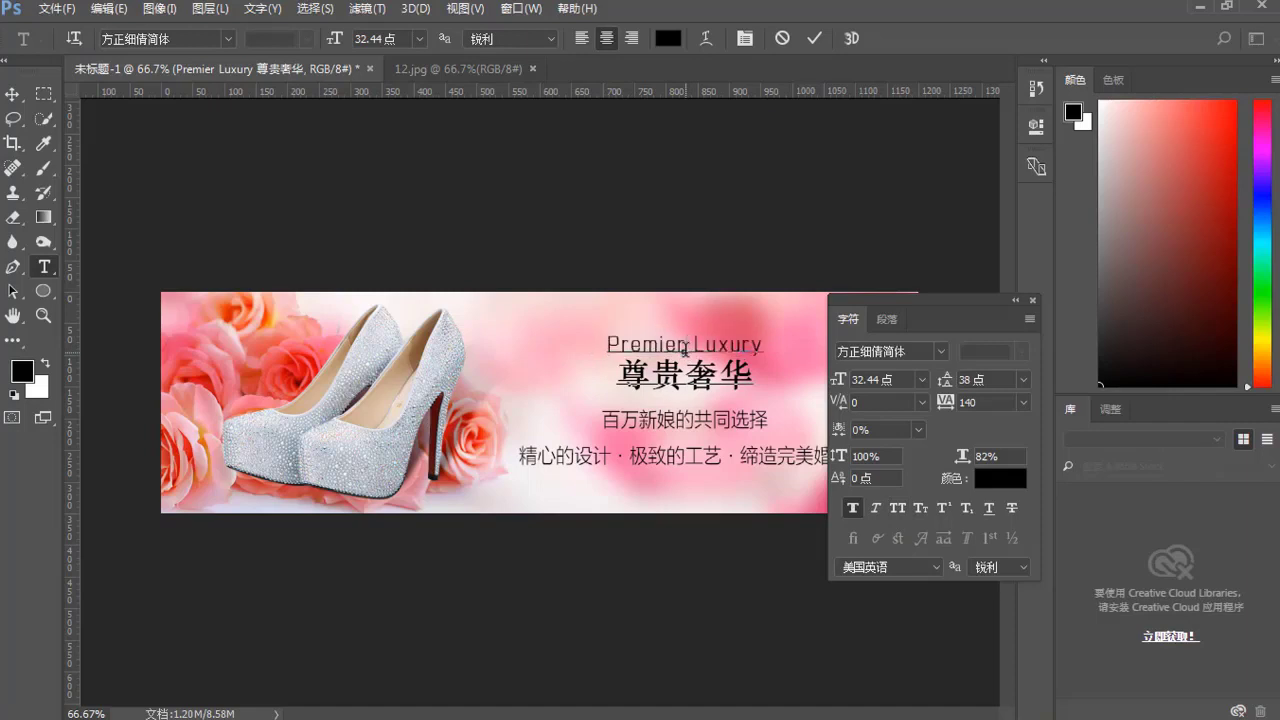
{"action": "key", "text": "ctrl+Return"}
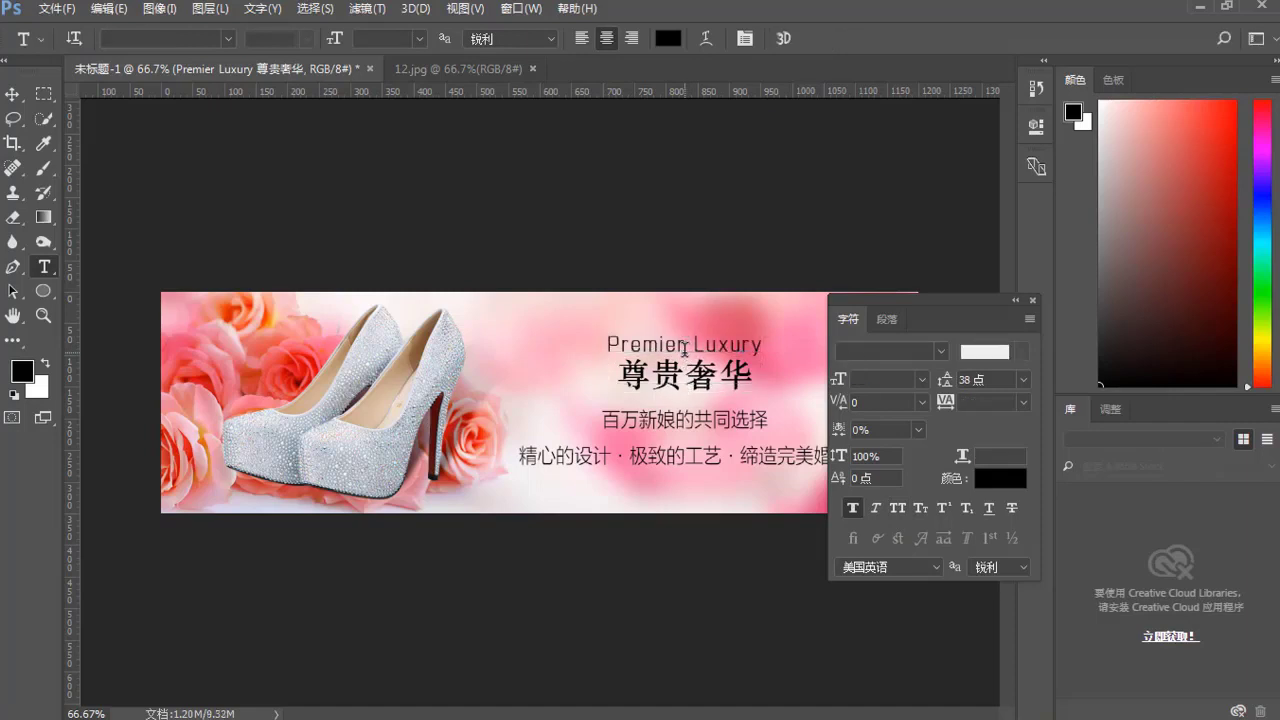
Step: Collapse the character settings and move them off the banner
{"action": "left_click", "coordinate": [684, 347]}
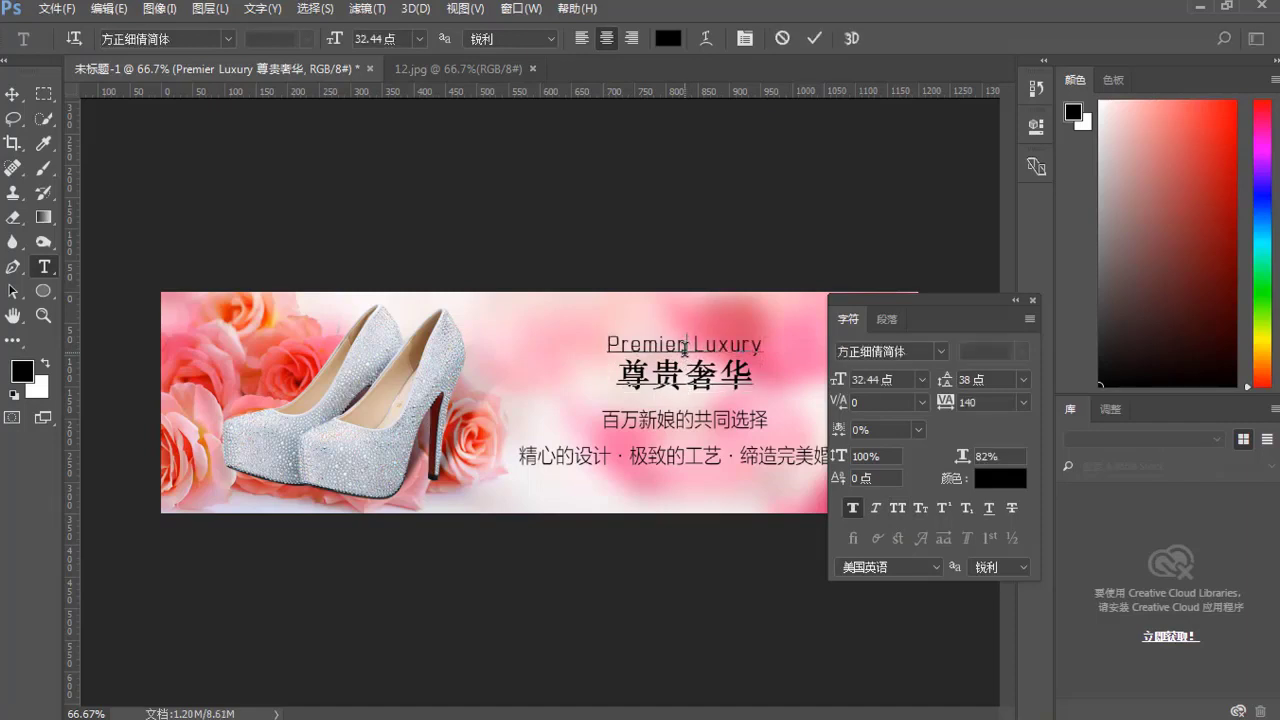
{"action": "left_click", "coordinate": [1015, 300]}
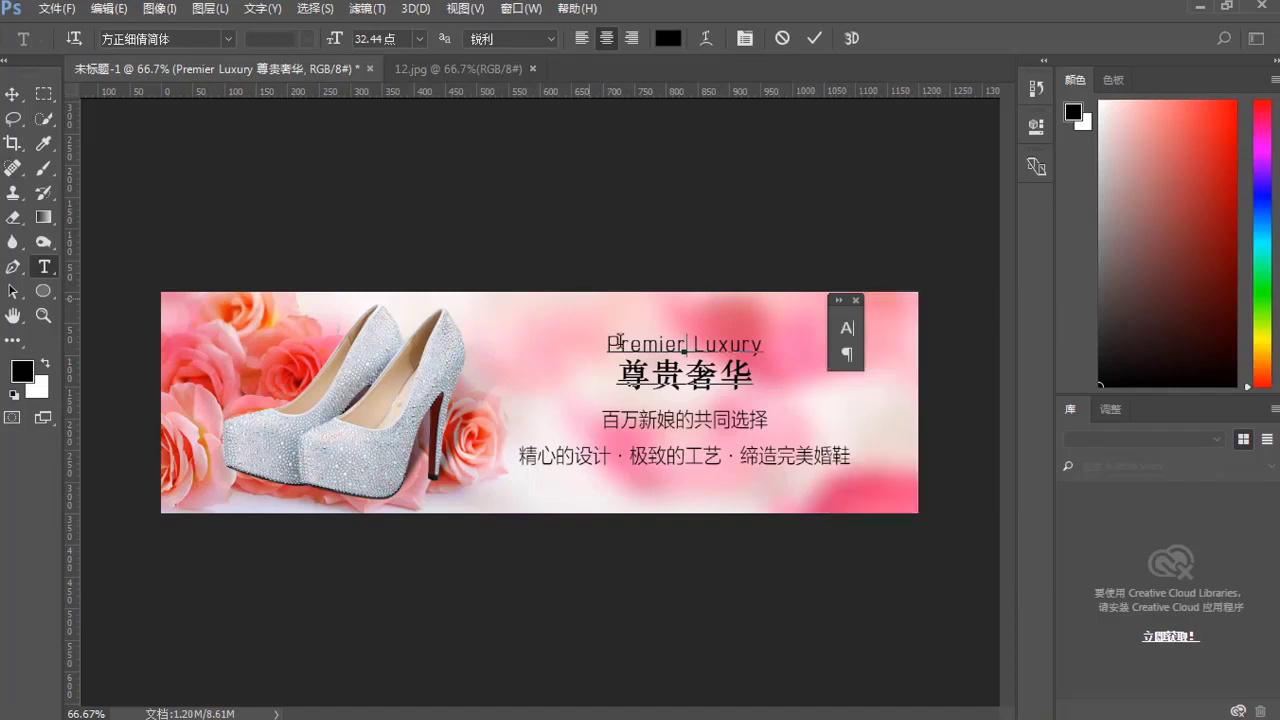
{"action": "left_click_drag", "start_coordinate": [851, 322], "coordinate": [1018, 424]}
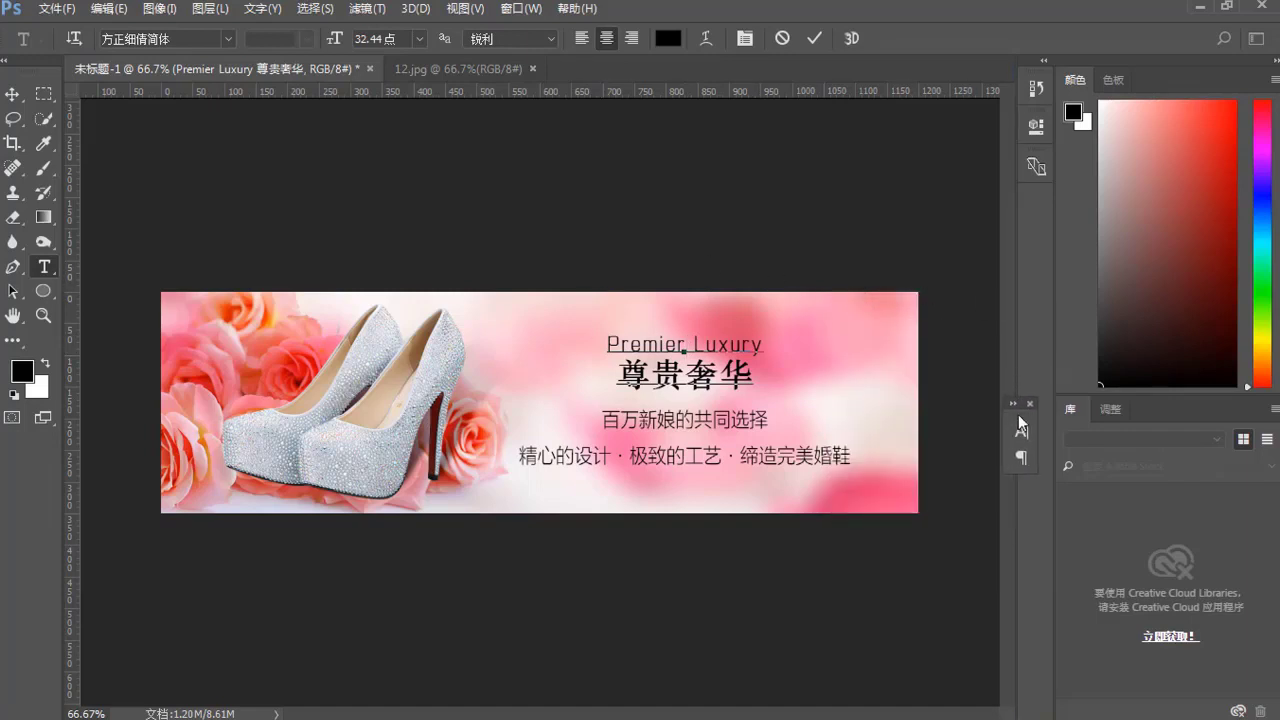
Step: Recolor both headline lines dark red, sampling the red from the rose beside the shoes and adjusting it to a darker shade
{"action": "left_click", "coordinate": [697, 343]}
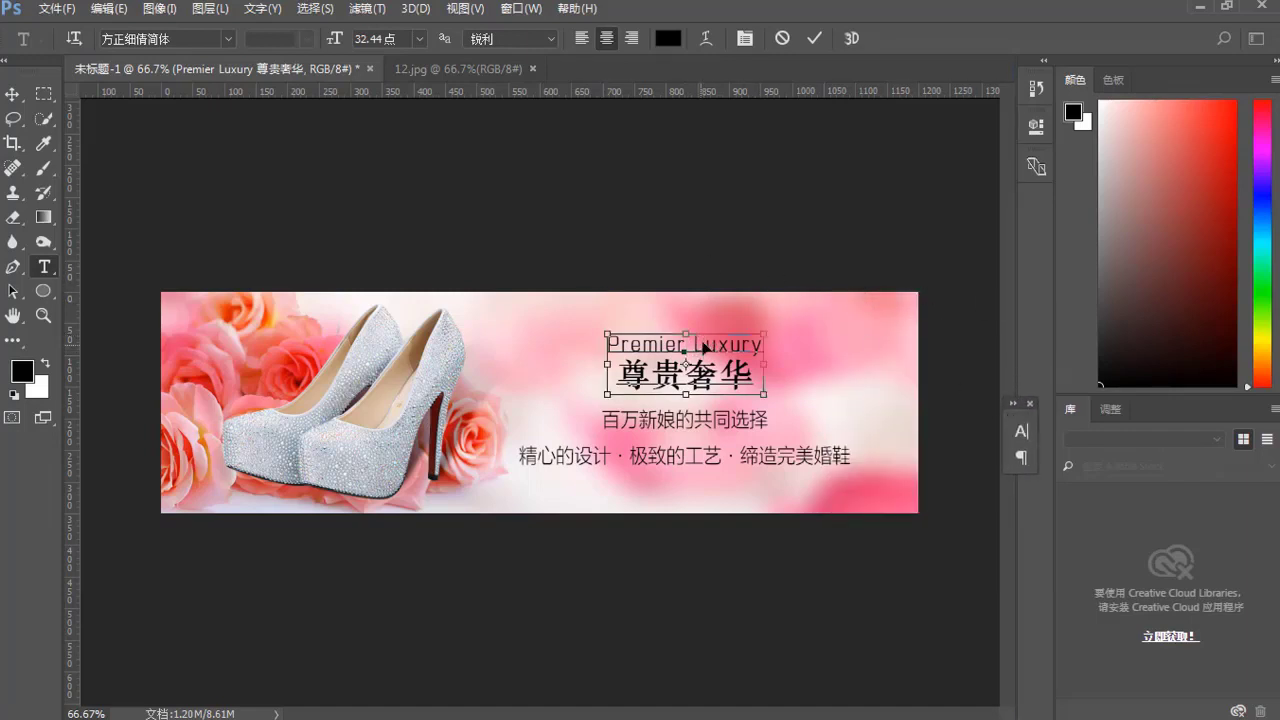
{"action": "key", "text": "ctrl+a"}
{"action": "left_click", "coordinate": [28, 378]}
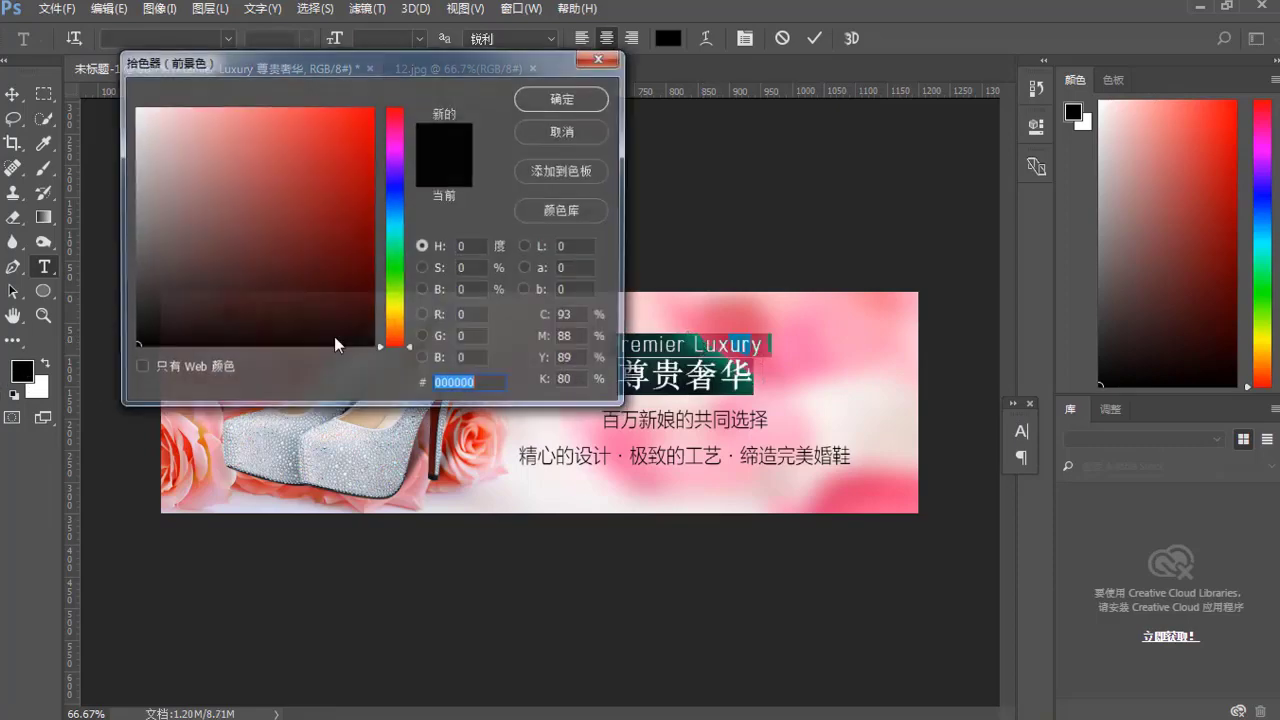
{"action": "left_click_drag", "start_coordinate": [405, 73], "coordinate": [202, 490]}
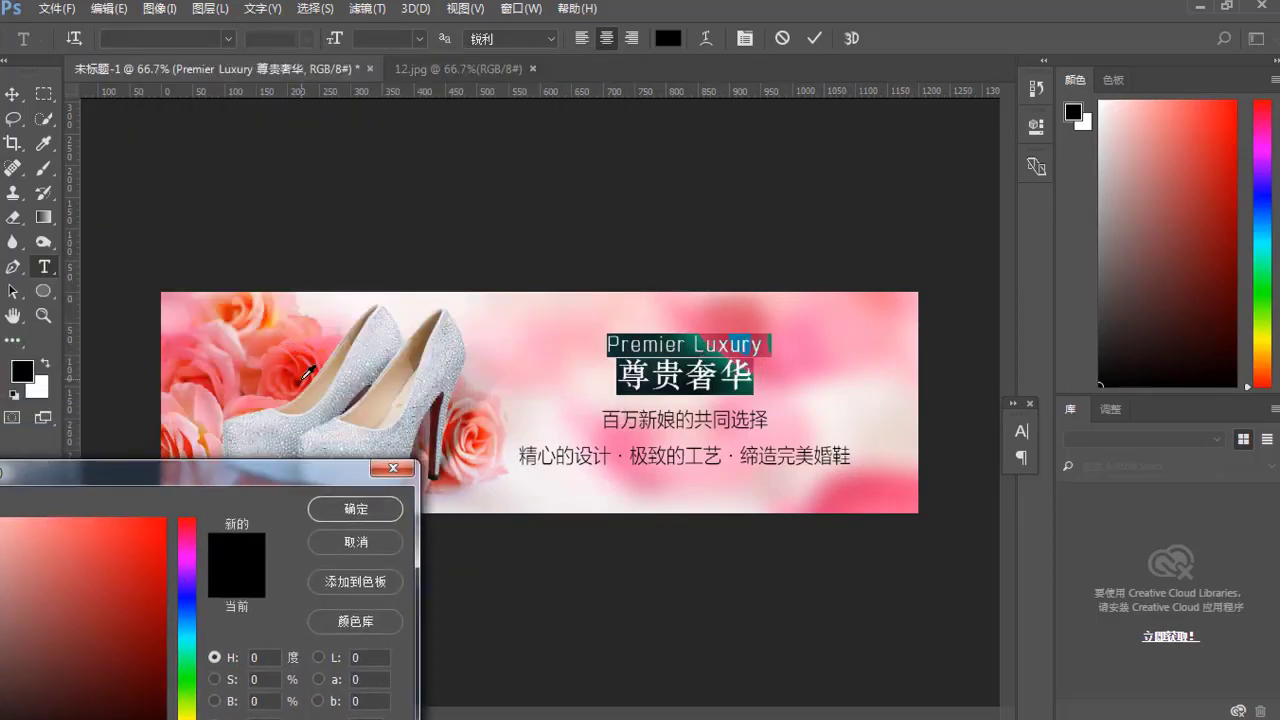
{"action": "left_click", "coordinate": [303, 382]}
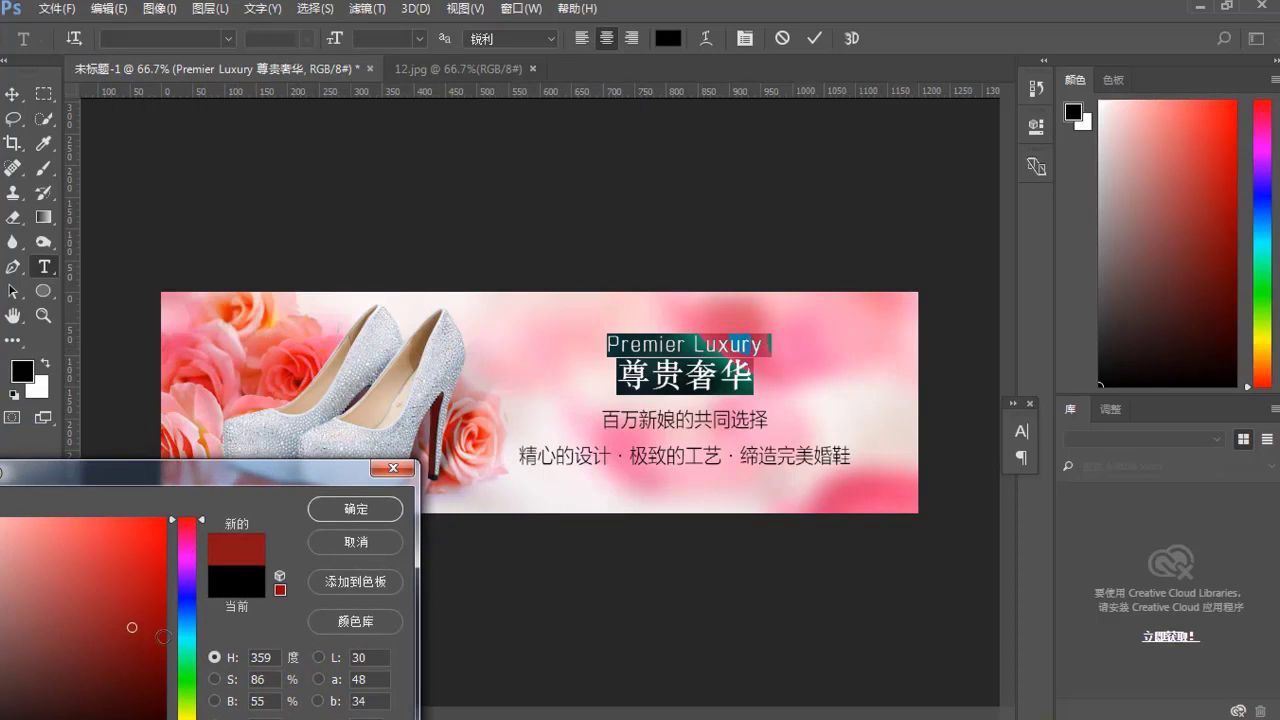
{"action": "left_click", "coordinate": [304, 379]}
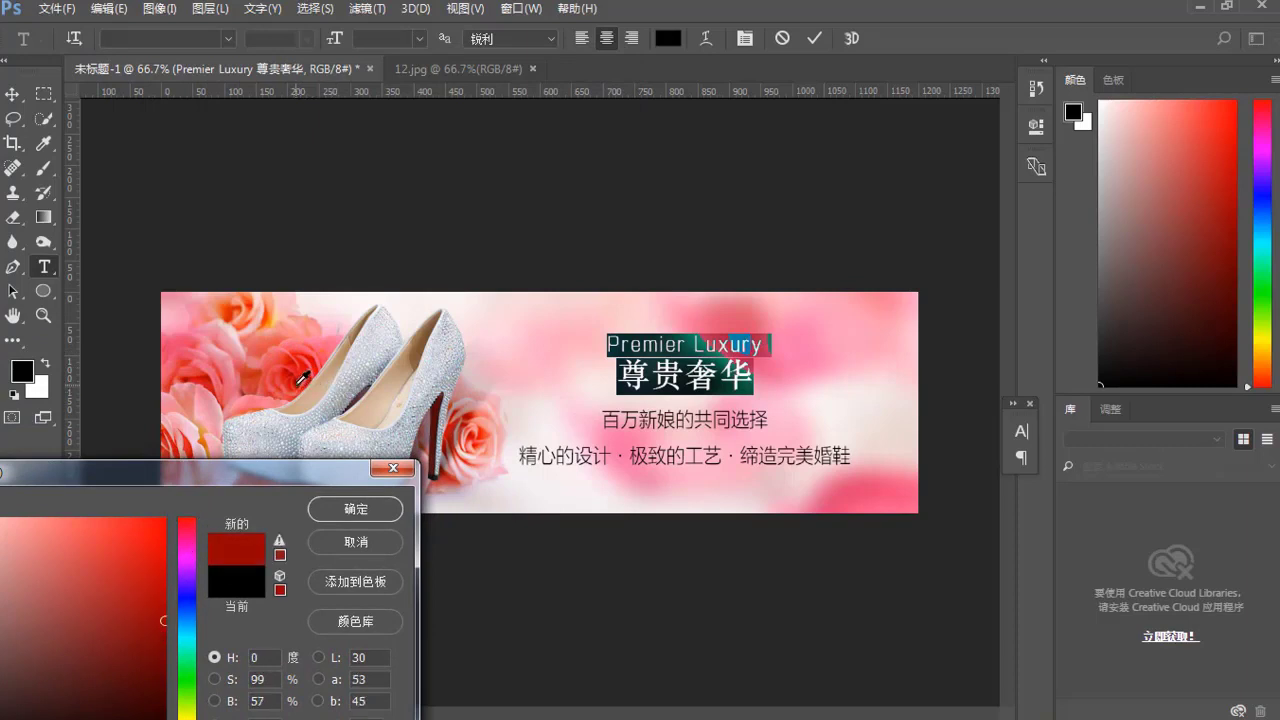
{"action": "left_click", "coordinate": [150, 648]}
{"action": "left_click", "coordinate": [352, 510]}
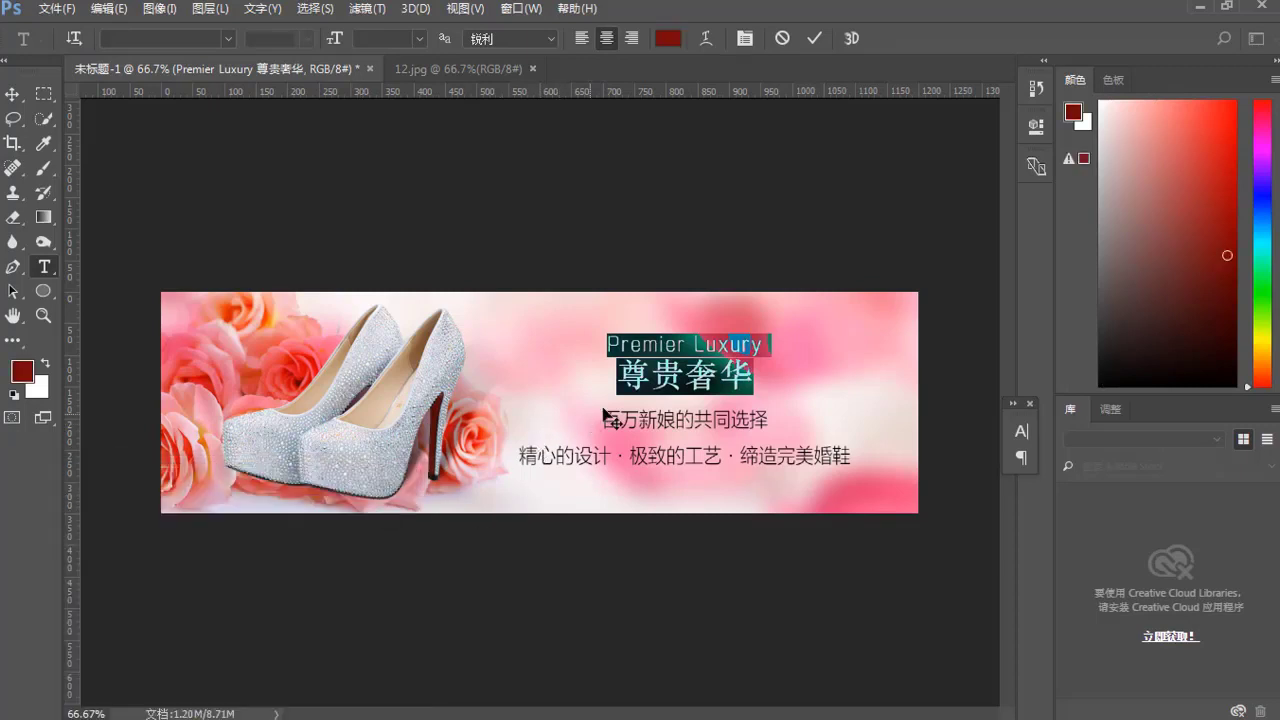
{"action": "left_click", "coordinate": [650, 378]}
{"action": "key", "text": "ctrl+Return"}
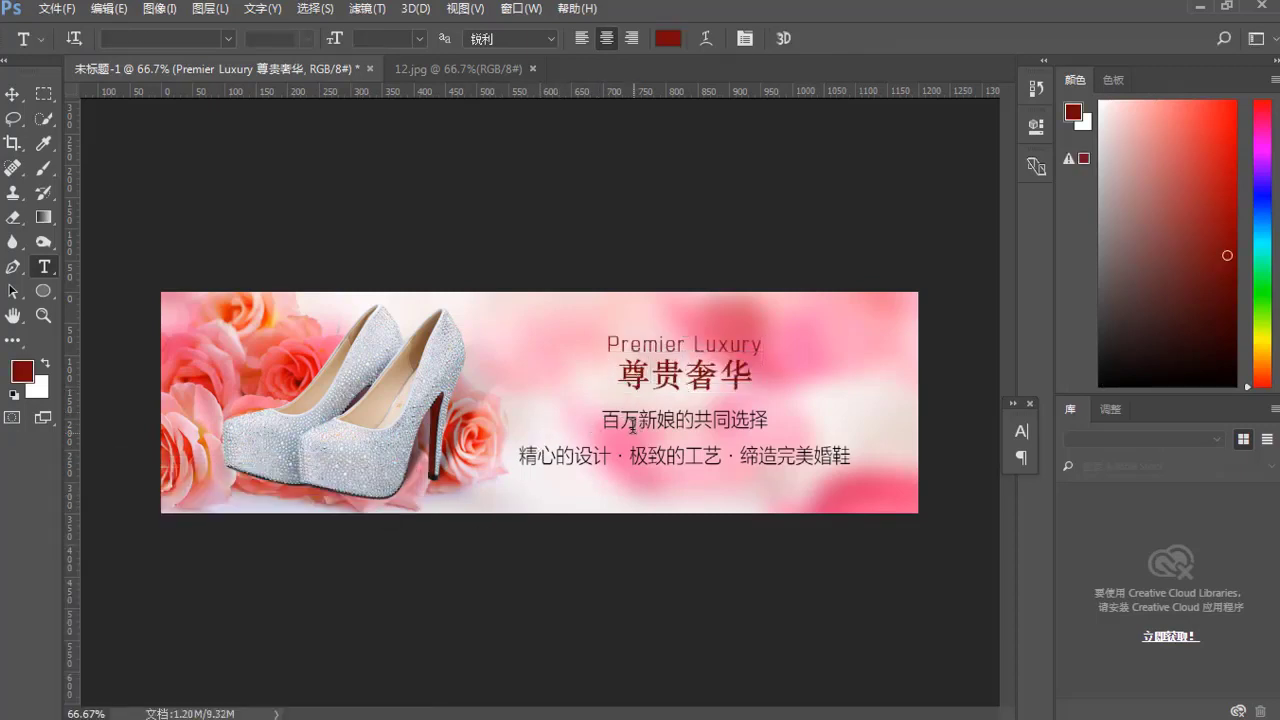
Step: Fill both slogan lines with the dark red foreground color
{"action": "left_click", "coordinate": [630, 422]}
{"action": "key", "text": "ctrl+a"}
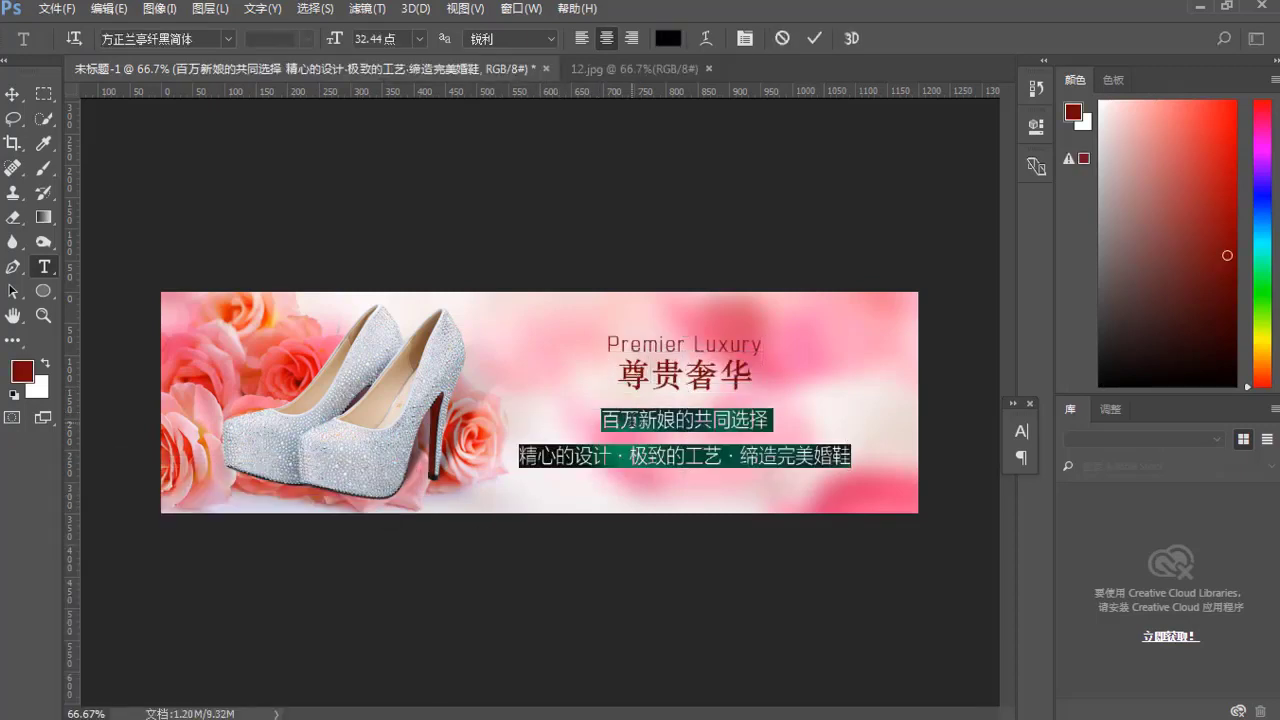
{"action": "key", "text": "alt+BackSpace"}
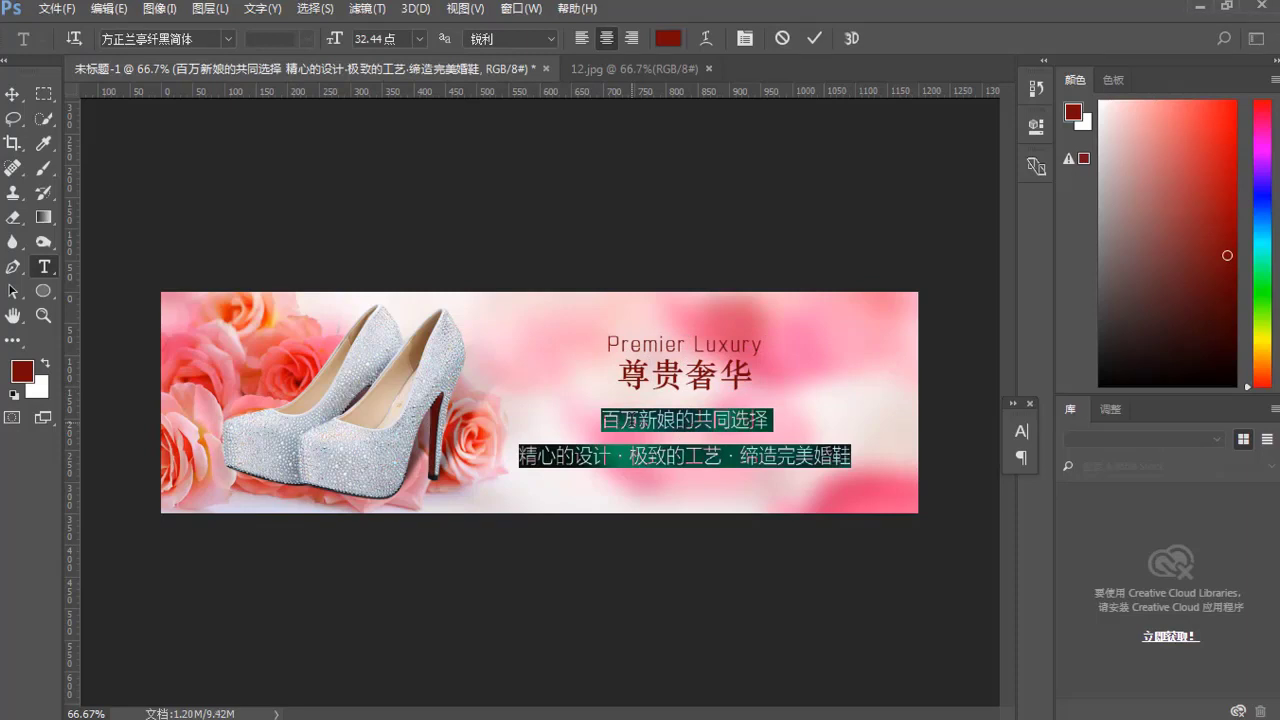
Step: Commit the dark red recoloring of the slogan and examine the headline and slogan text up close
{"action": "key", "text": "ctrl+Return"}
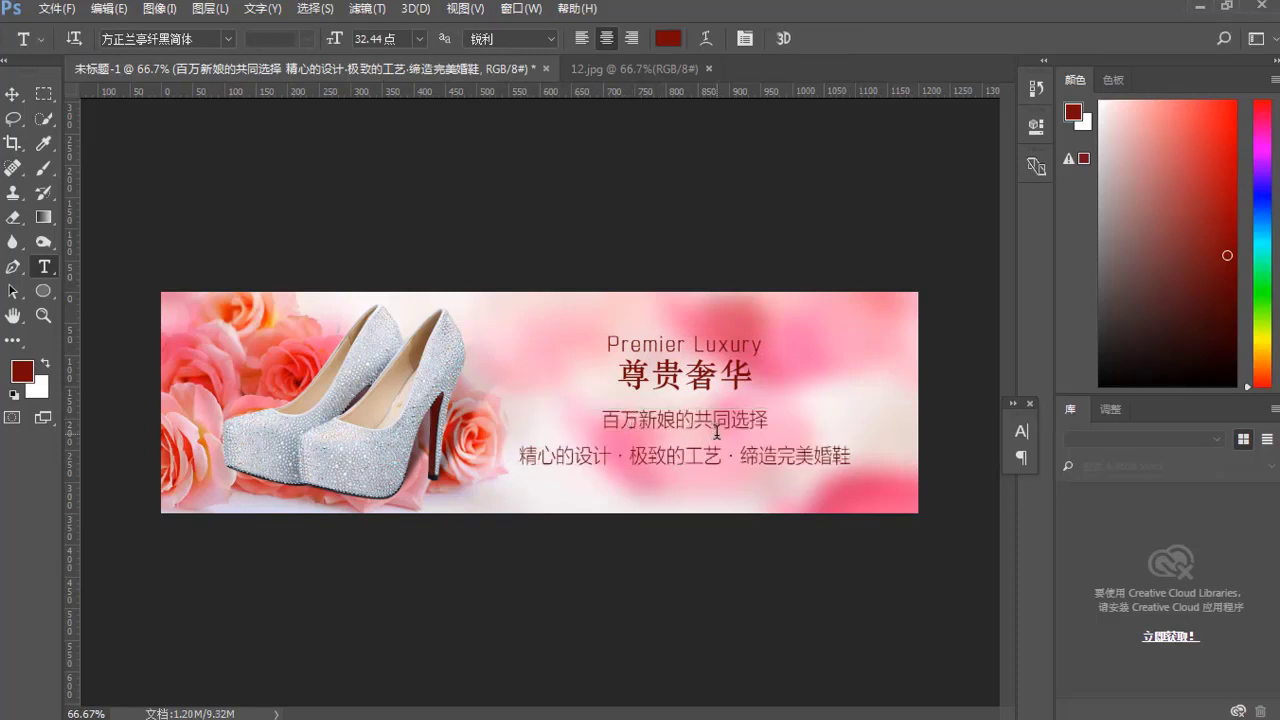
{"action": "left_click", "coordinate": [13, 94]}
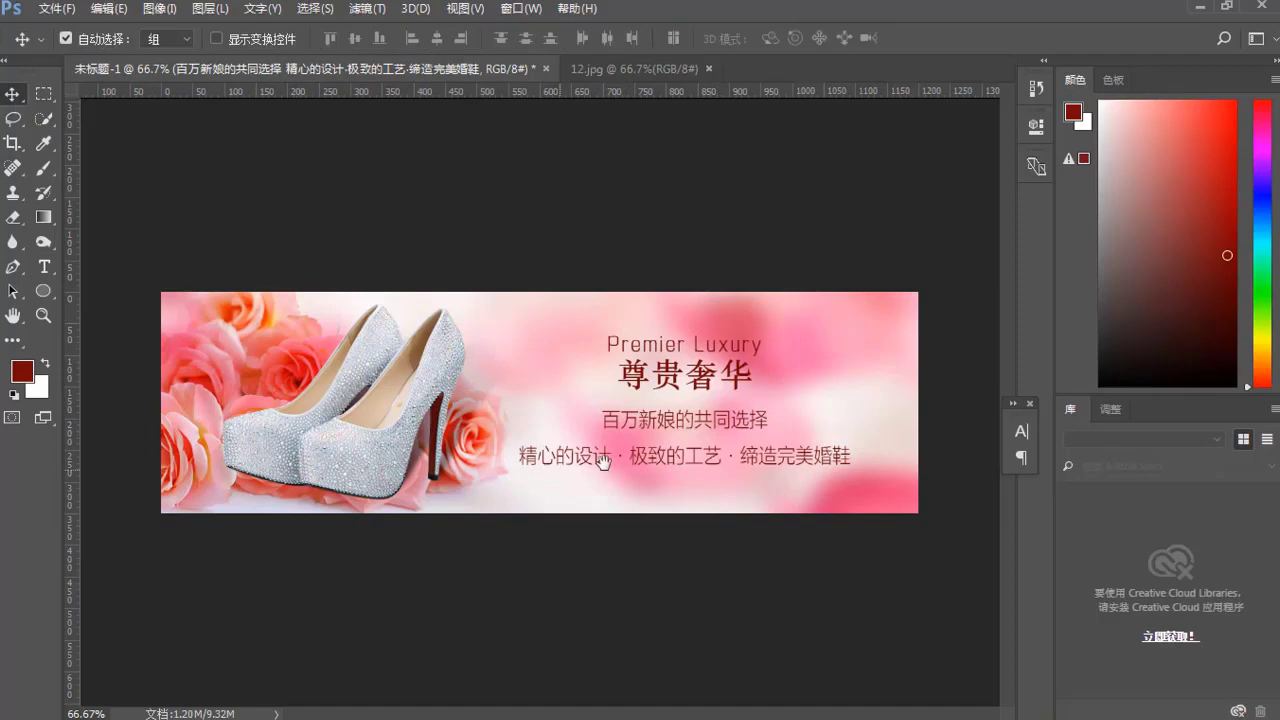
{"action": "scroll", "coordinate": [640, 425], "scroll_direction": "up", "scroll_amount": 2}
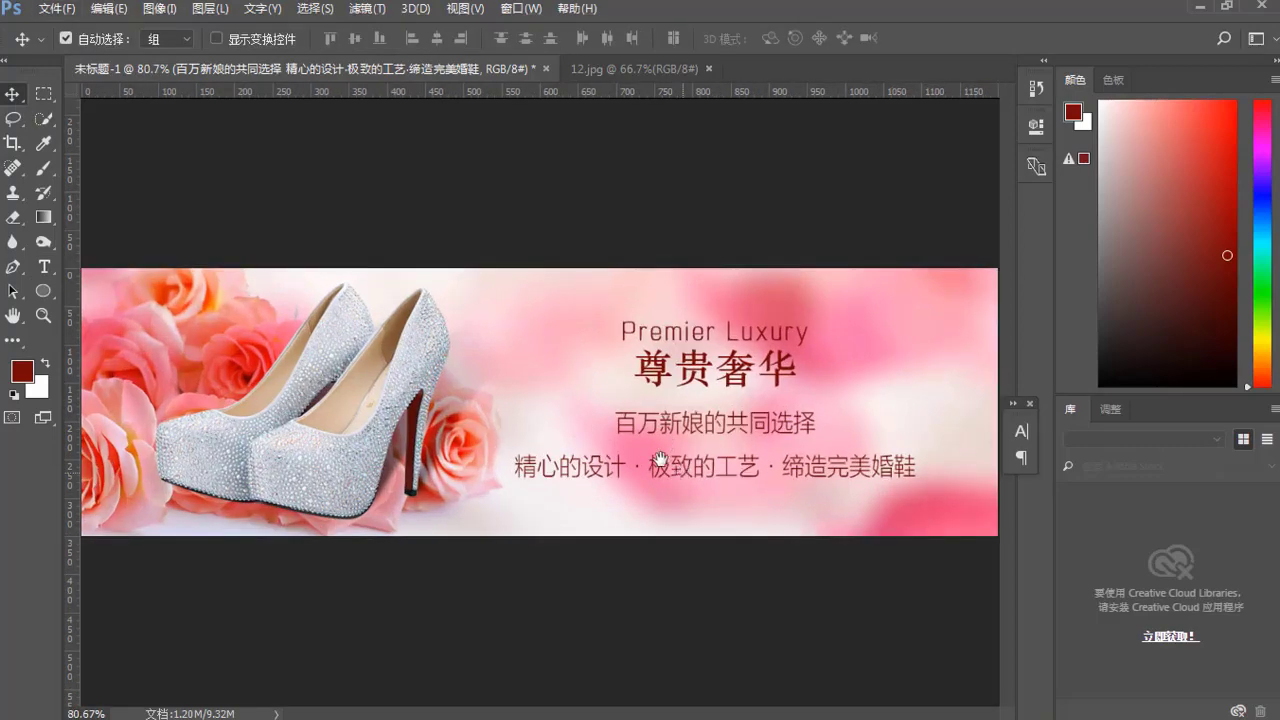
{"action": "scroll", "coordinate": [775, 451], "scroll_direction": "up", "scroll_amount": 3}
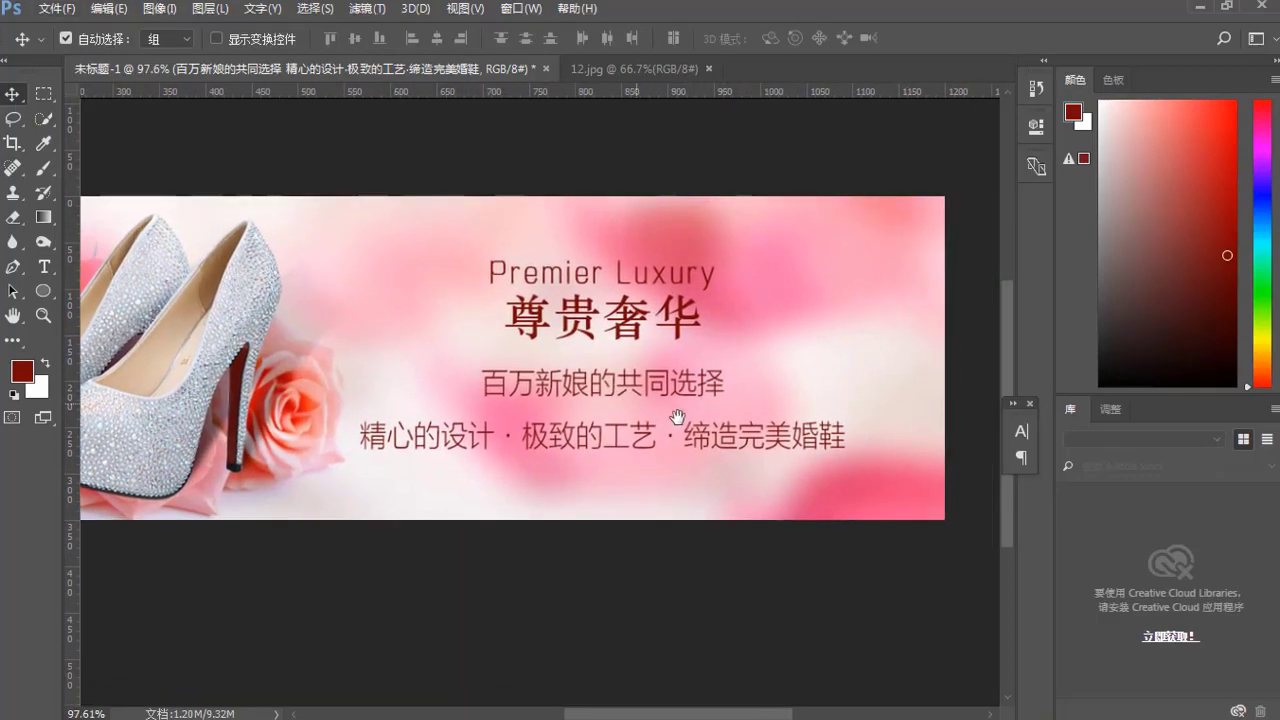
{"action": "left_click_drag", "start_coordinate": [636, 421], "coordinate": [605, 405]}
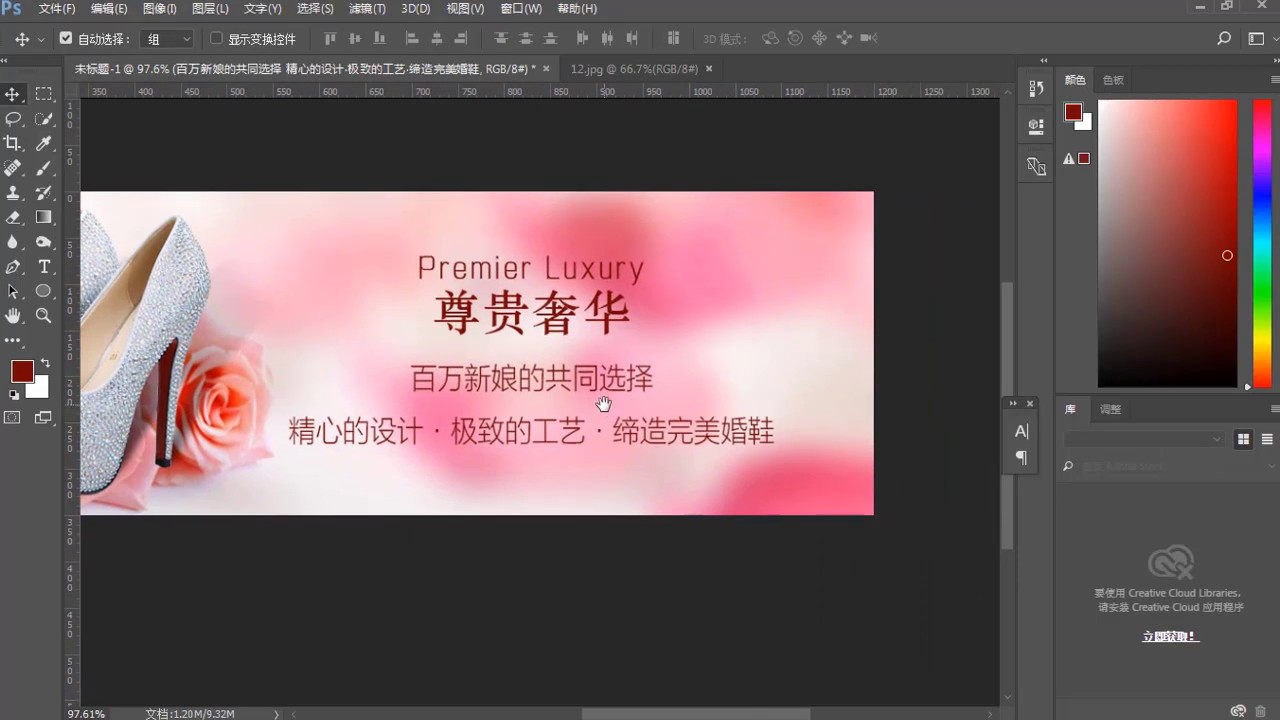
{"action": "left_click", "coordinate": [45, 267]}
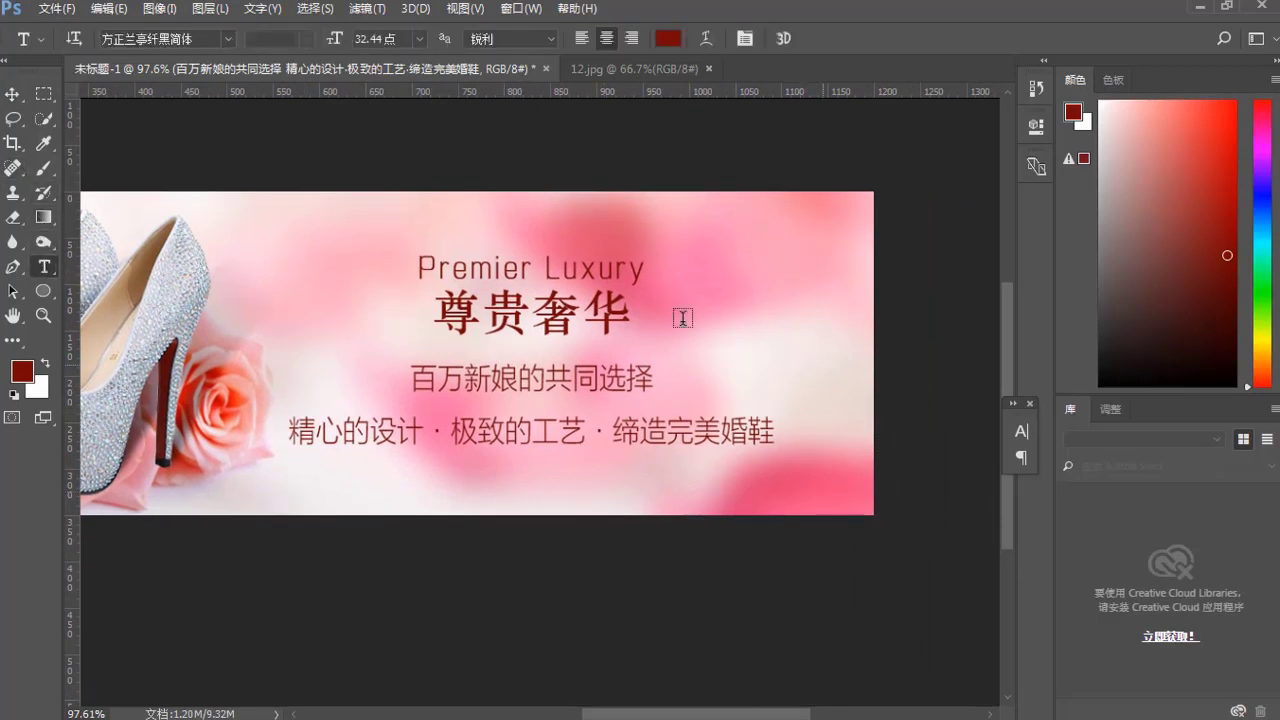
{"action": "left_click", "coordinate": [13, 94]}
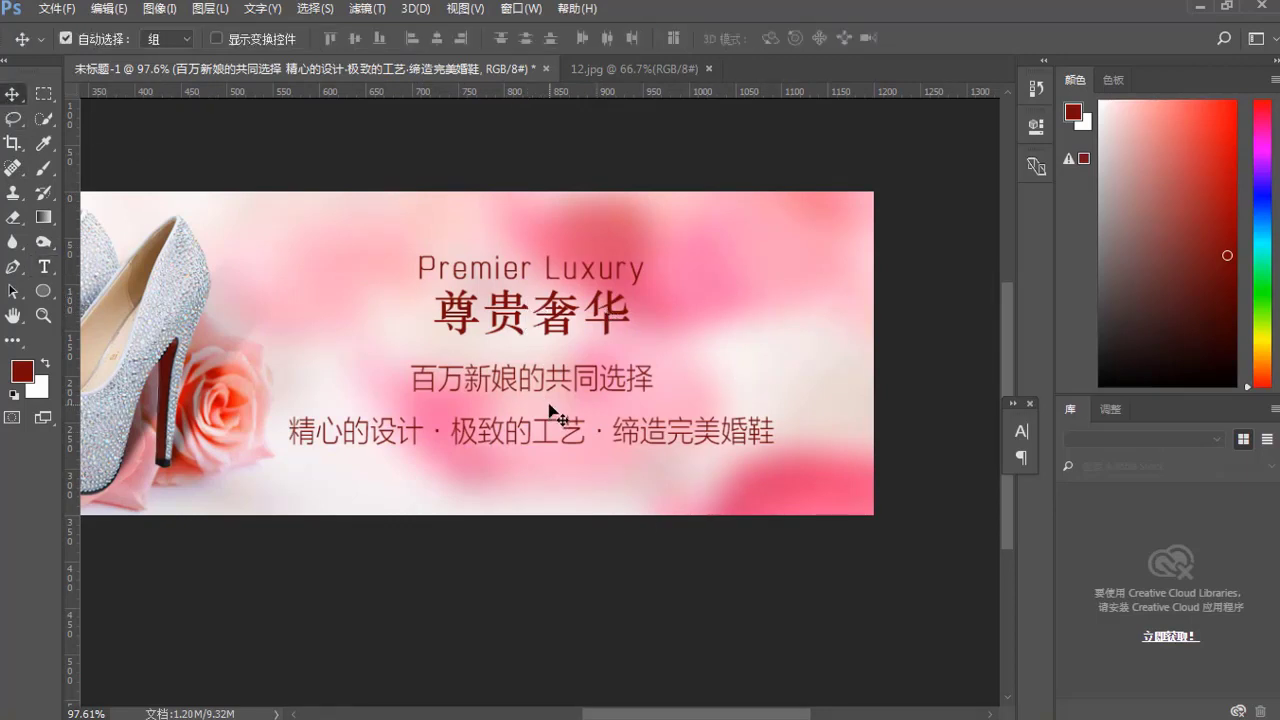
{"action": "left_click_drag", "start_coordinate": [544, 436], "coordinate": [498, 408]}
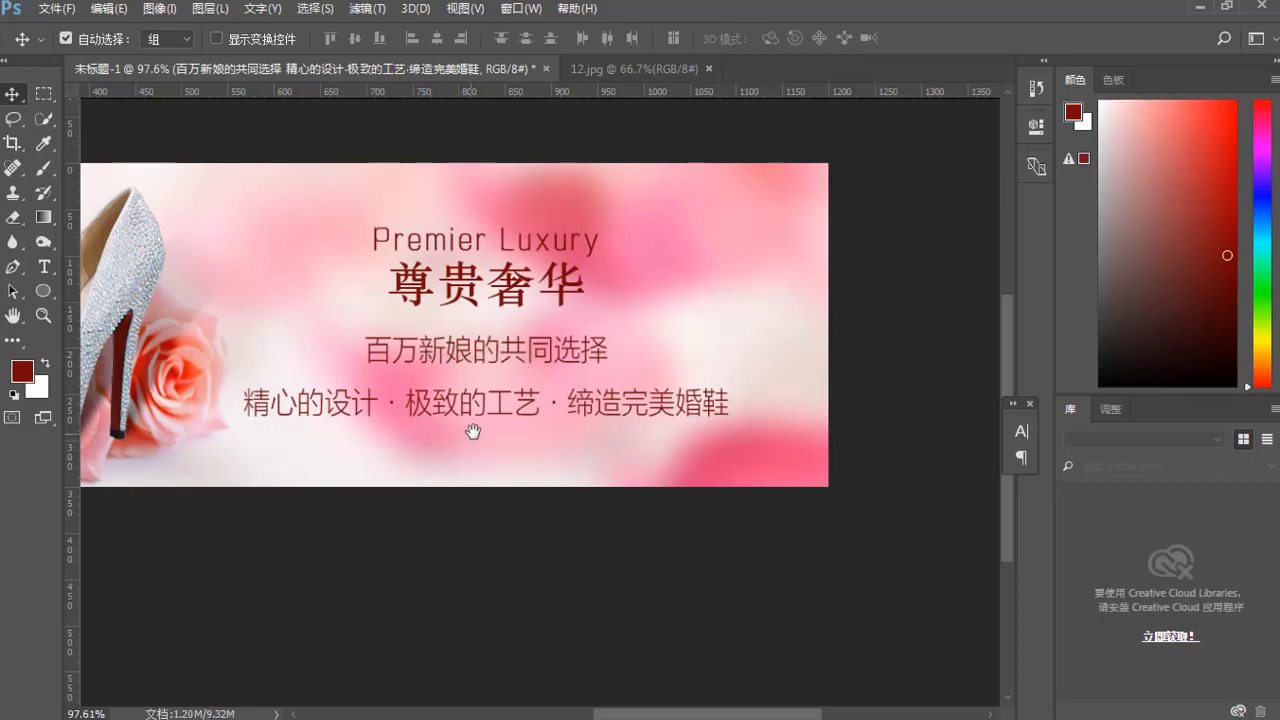
{"action": "mouse_move", "coordinate": [462, 430]}
{"action": "left_mouse_down"}
{"action": "mouse_move", "coordinate": [464, 414]}
{"action": "mouse_move", "coordinate": [462, 431]}
{"action": "left_mouse_up"}
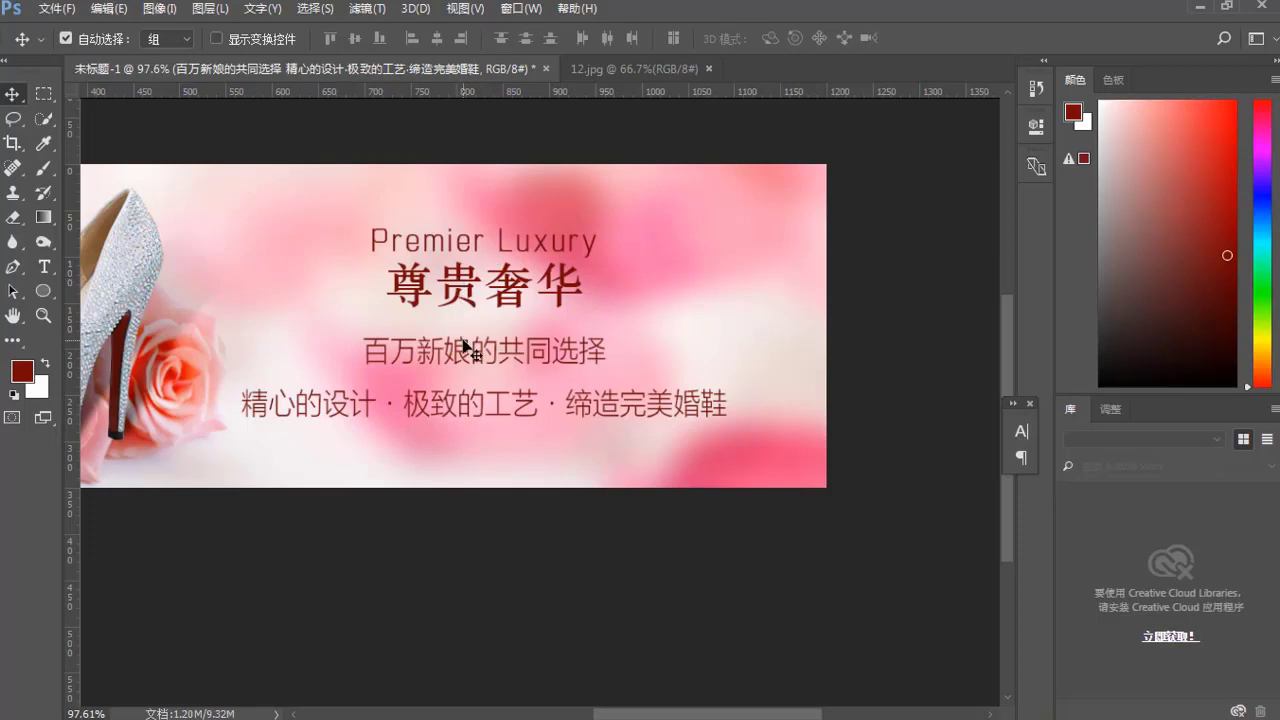
Step: Set the character tracking of the first slogan line 百万新娘的共同选择 to 300 and commit the text
{"action": "key", "text": "t"}
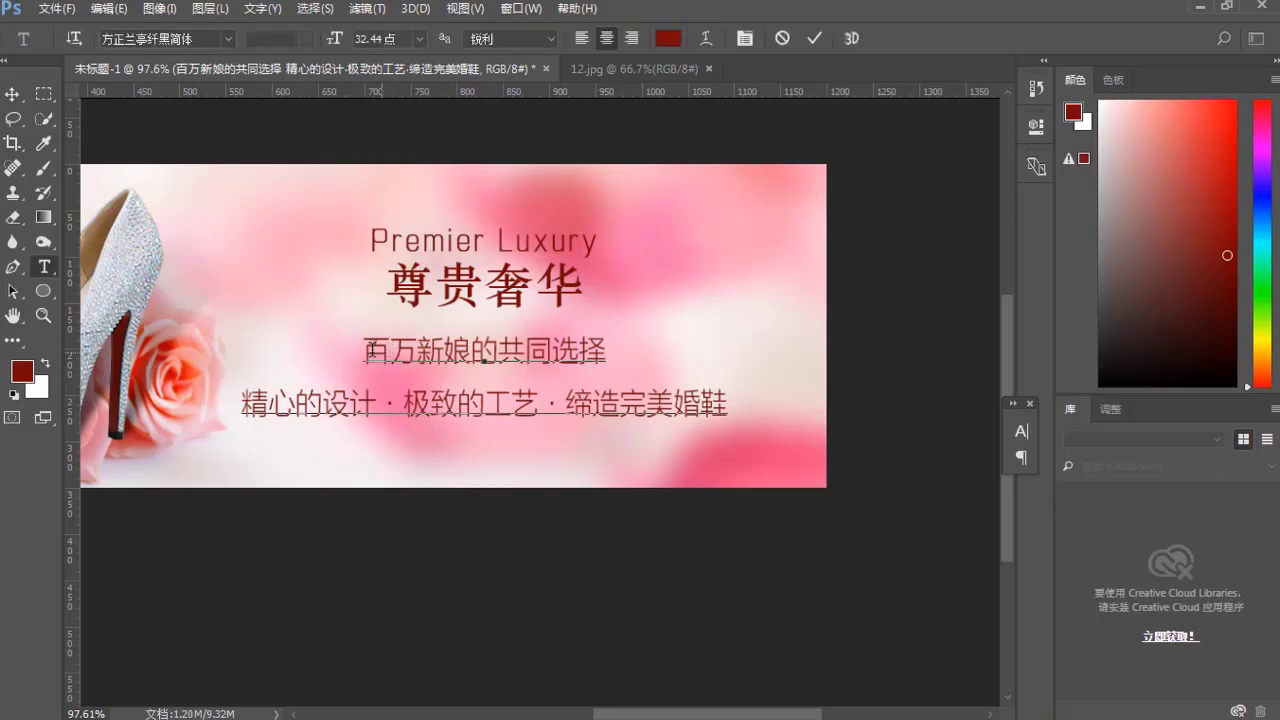
{"action": "left_click_drag", "start_coordinate": [362, 350], "coordinate": [670, 362]}
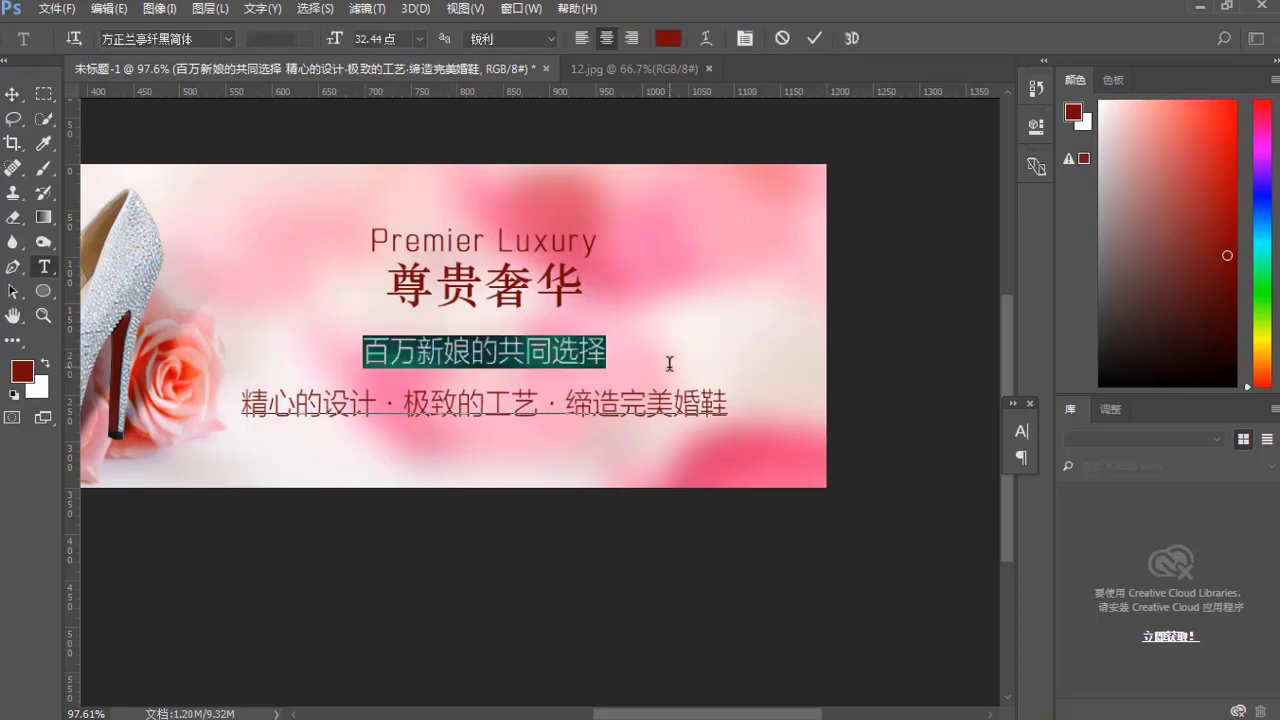
{"action": "key", "text": "ctrl+t"}
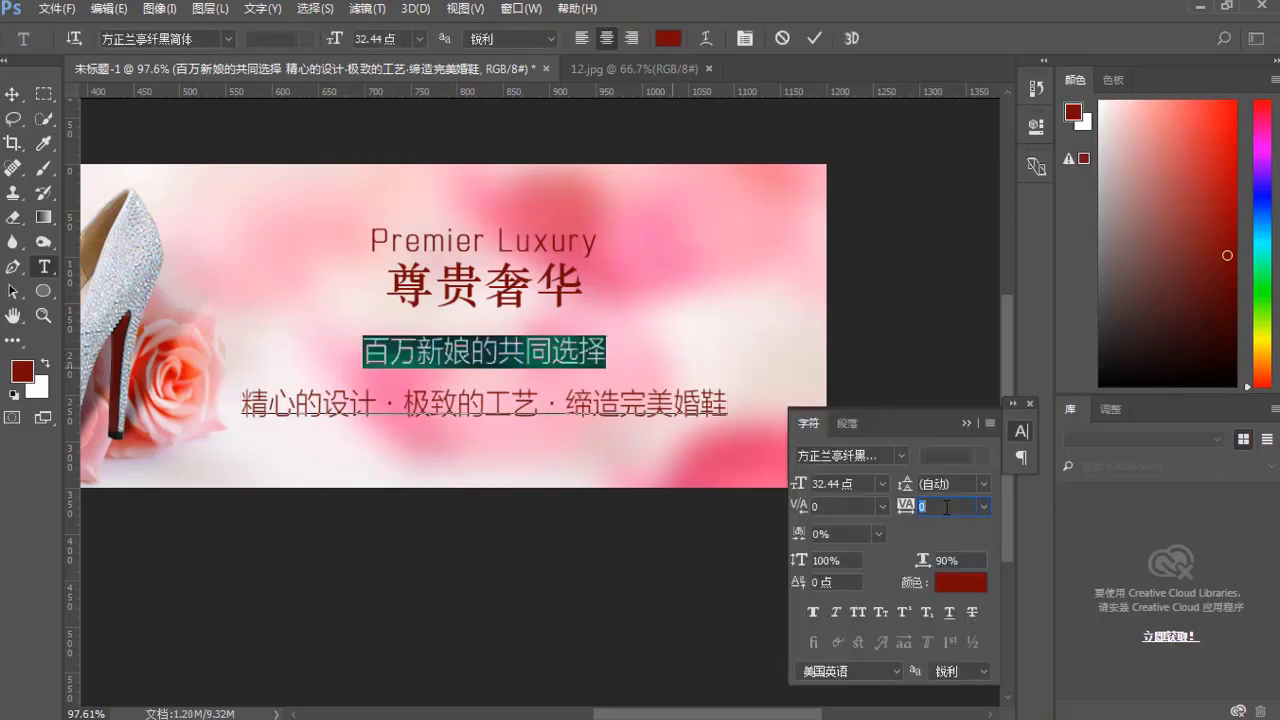
{"action": "key", "text": "Up"}
{"action": "key", "text": "Up"}
{"action": "key", "text": "Up"}
{"action": "key", "text": "Up"}
{"action": "key", "text": "Up"}
{"action": "key", "text": "Up"}
{"action": "key", "text": "Up"}
{"action": "key", "text": "Up"}
{"action": "key", "text": "Up"}
{"action": "key", "text": "Up"}
{"action": "key", "text": "Up"}
{"action": "key", "text": "Up"}
{"action": "key", "text": "Up"}
{"action": "key", "text": "Up"}
{"action": "key", "text": "Up"}
{"action": "key", "text": "Up"}
{"action": "key", "text": "Up"}
{"action": "key", "text": "Up"}
{"action": "key", "text": "Up"}
{"action": "key", "text": "Up"}
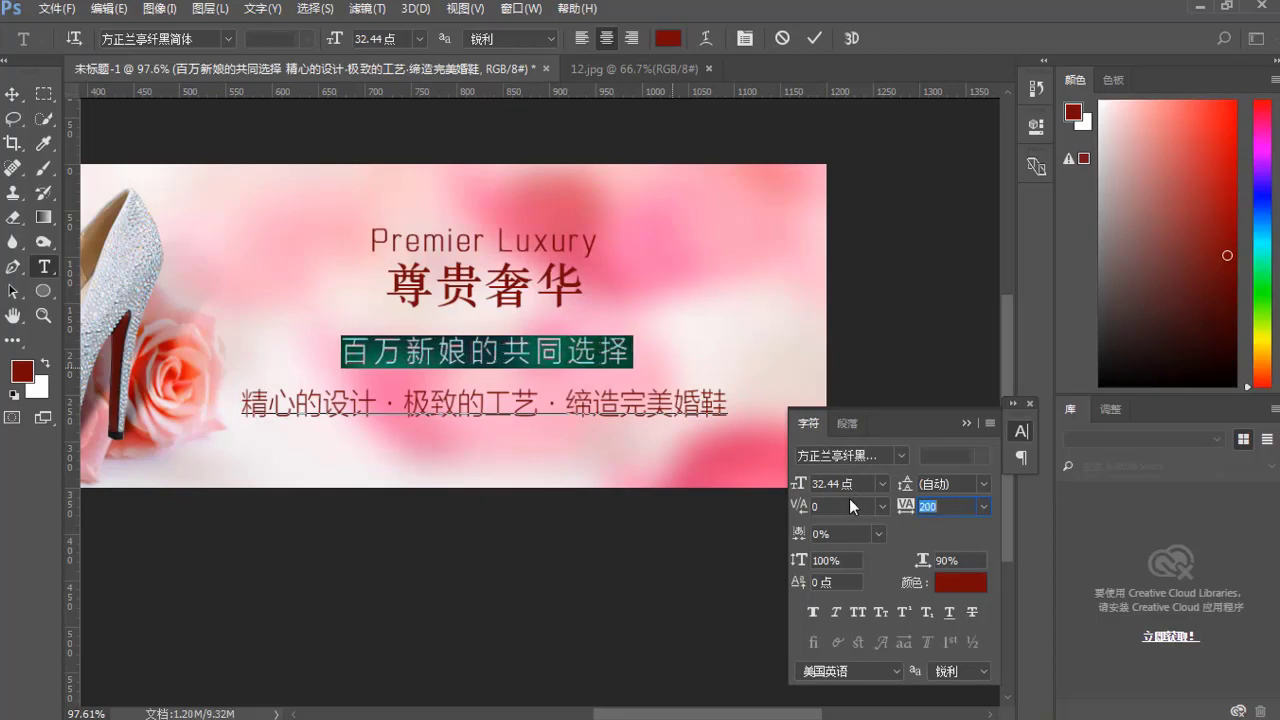
{"action": "key", "text": "Up"}
{"action": "key", "text": "Up"}
{"action": "key", "text": "Up"}
{"action": "key", "text": "Up"}
{"action": "key", "text": "Up"}
{"action": "key", "text": "Up"}
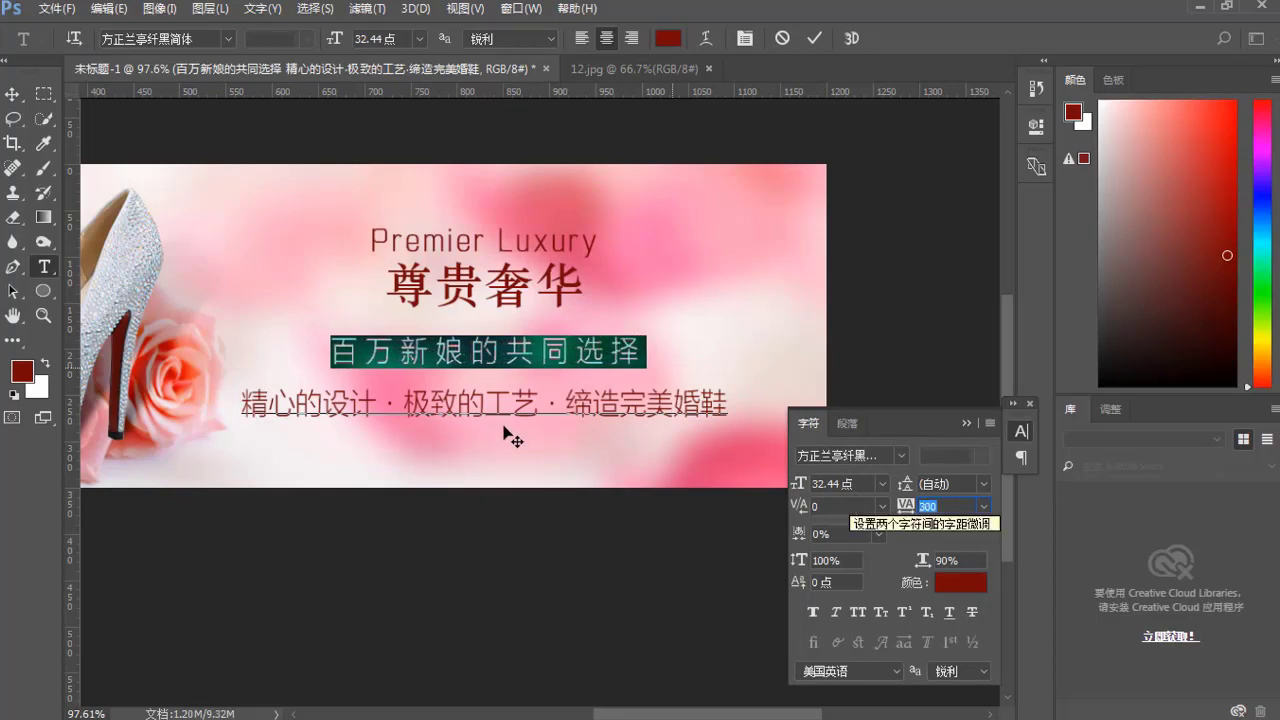
{"action": "left_click", "coordinate": [520, 365]}
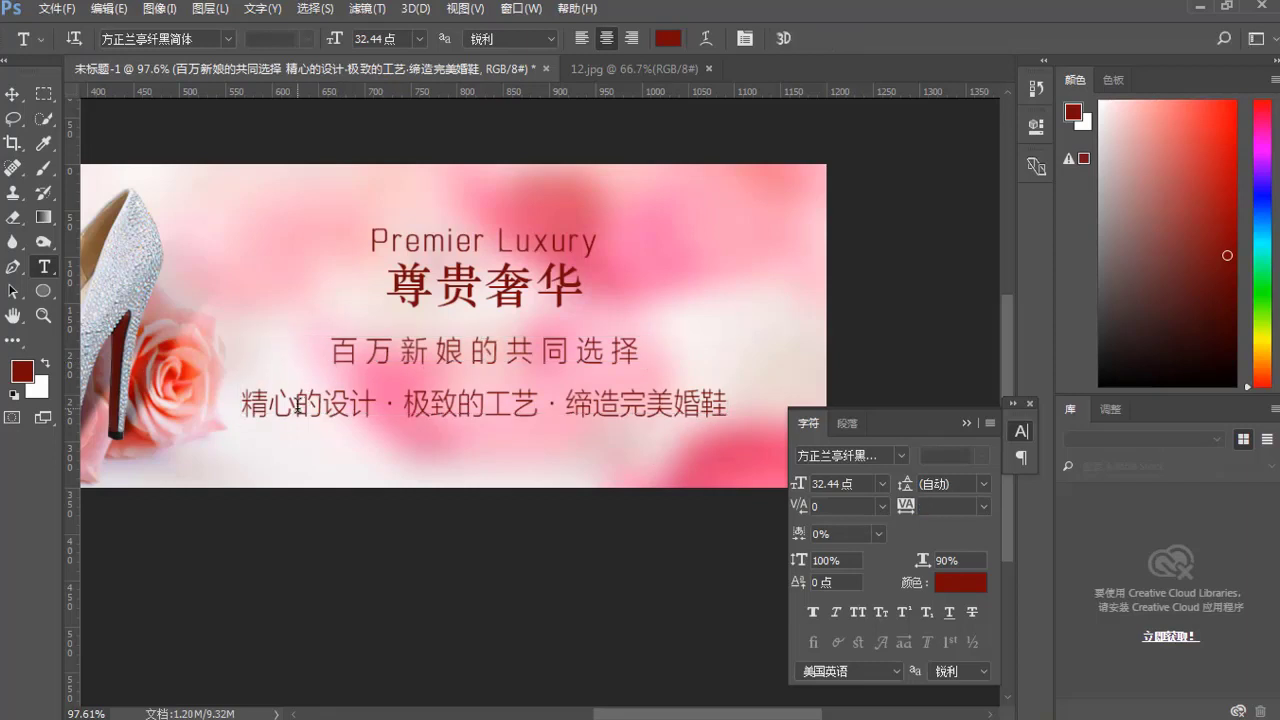
Step: Reduce the font size of the second slogan line 精心的设计·极致的工艺·缔造完美婚鞋 to 20.44 pt, matching the first line's width
{"action": "left_click", "coordinate": [248, 410]}
{"action": "left_click_drag", "start_coordinate": [248, 408], "coordinate": [788, 403]}
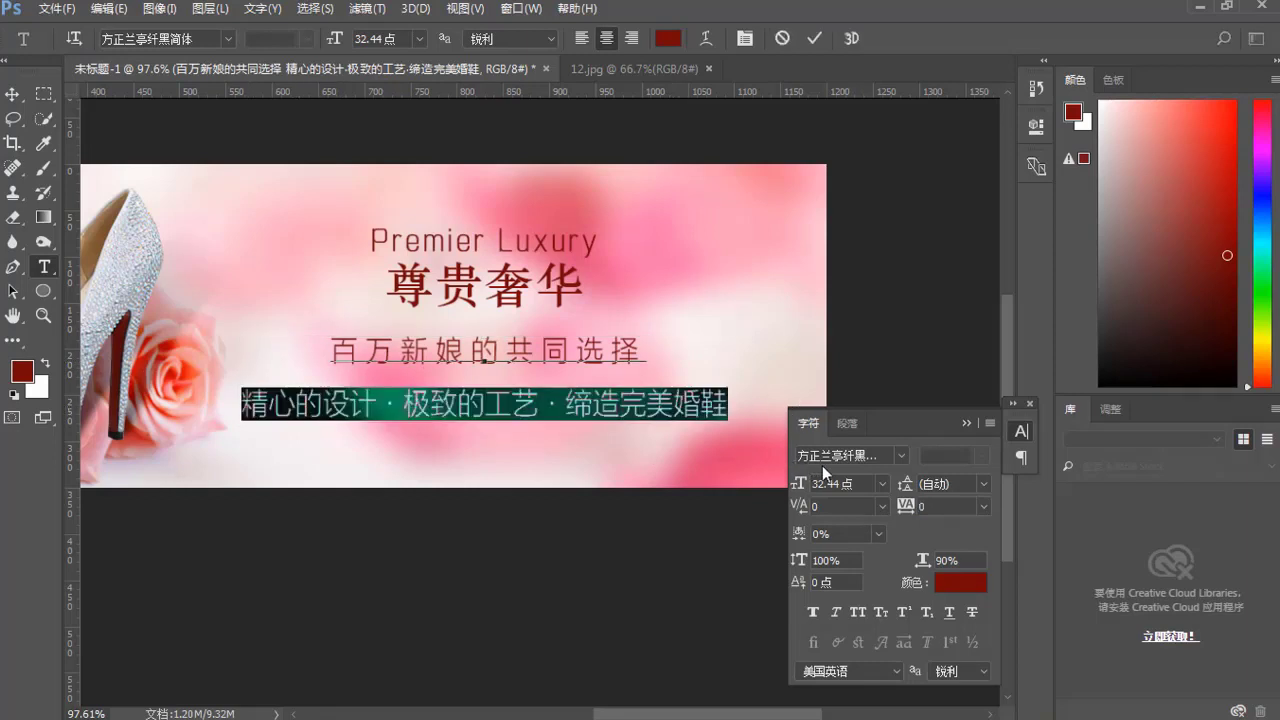
{"action": "left_click", "coordinate": [857, 483]}
{"action": "key", "text": "Down"}
{"action": "key", "text": "Down"}
{"action": "key", "text": "Down"}
{"action": "key", "text": "Down"}
{"action": "key", "text": "Down"}
{"action": "key", "text": "Down"}
{"action": "key", "text": "Down"}
{"action": "key", "text": "Down"}
{"action": "key", "text": "Down"}
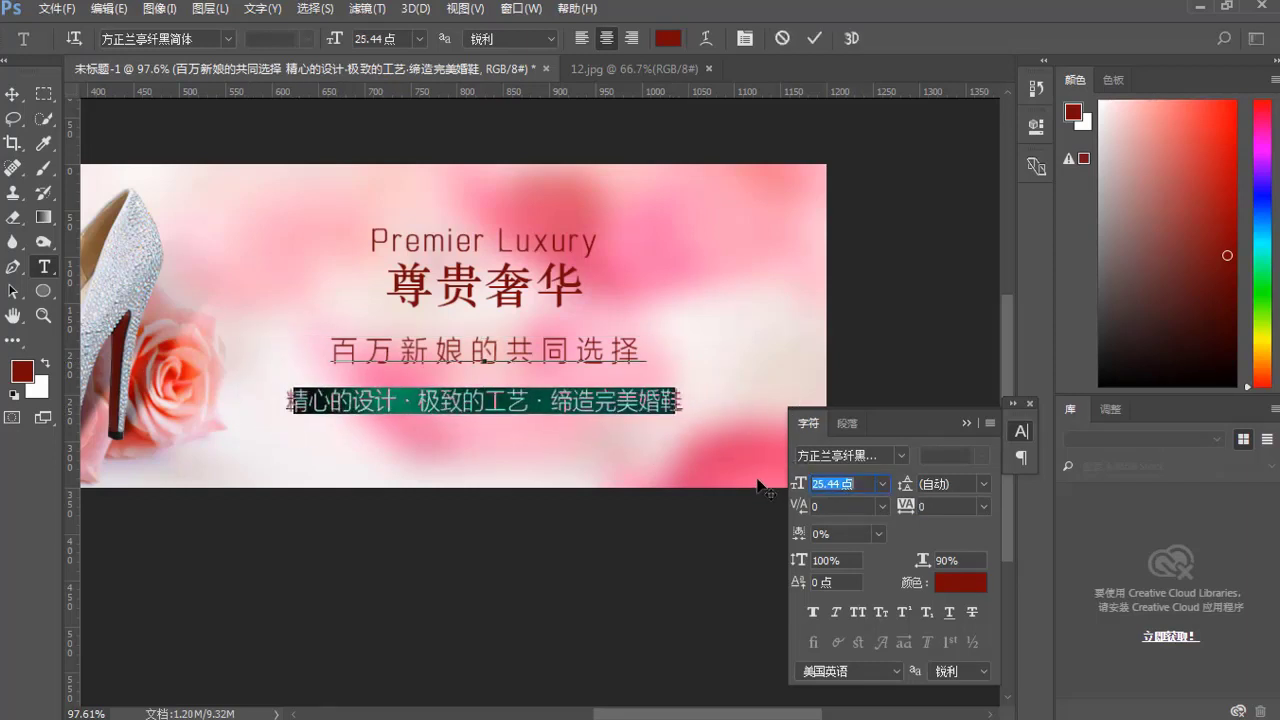
{"action": "key", "text": "Down"}
{"action": "key", "text": "Down"}
{"action": "key", "text": "Down"}
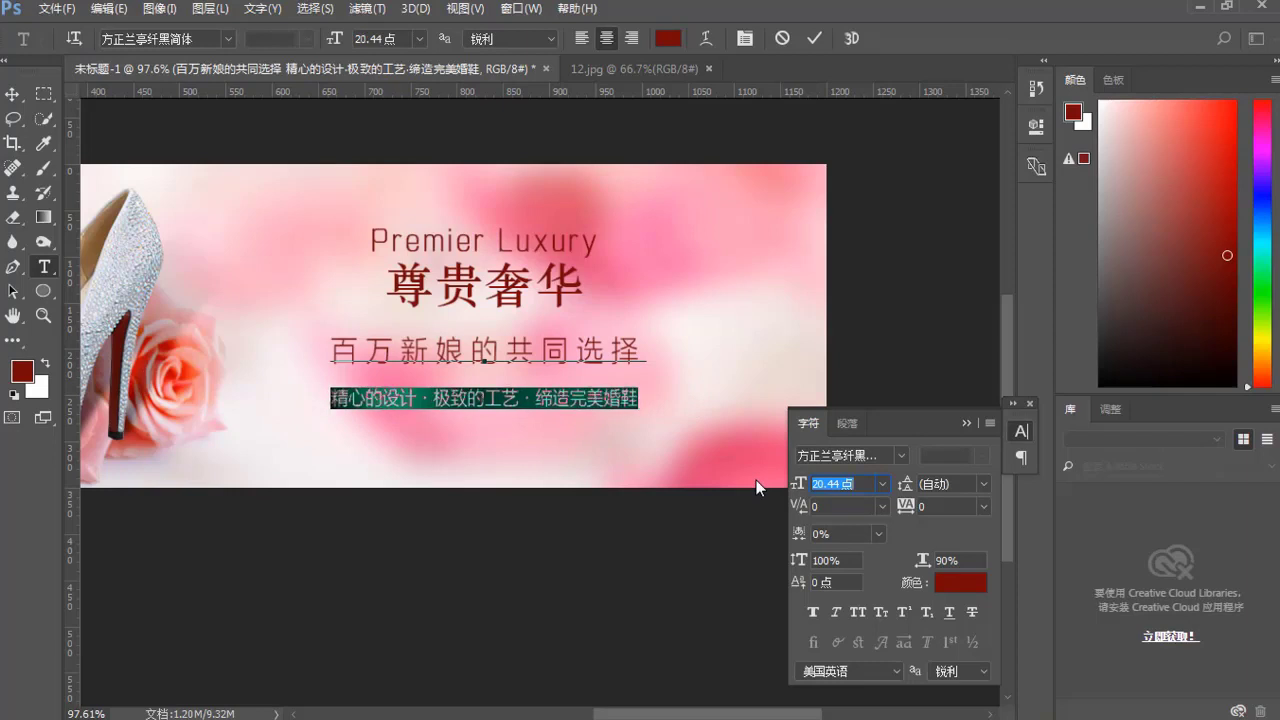
Step: Set the leading of both slogan lines to 44 pt, commit the text and collapse the character settings
{"action": "left_click", "coordinate": [640, 398]}
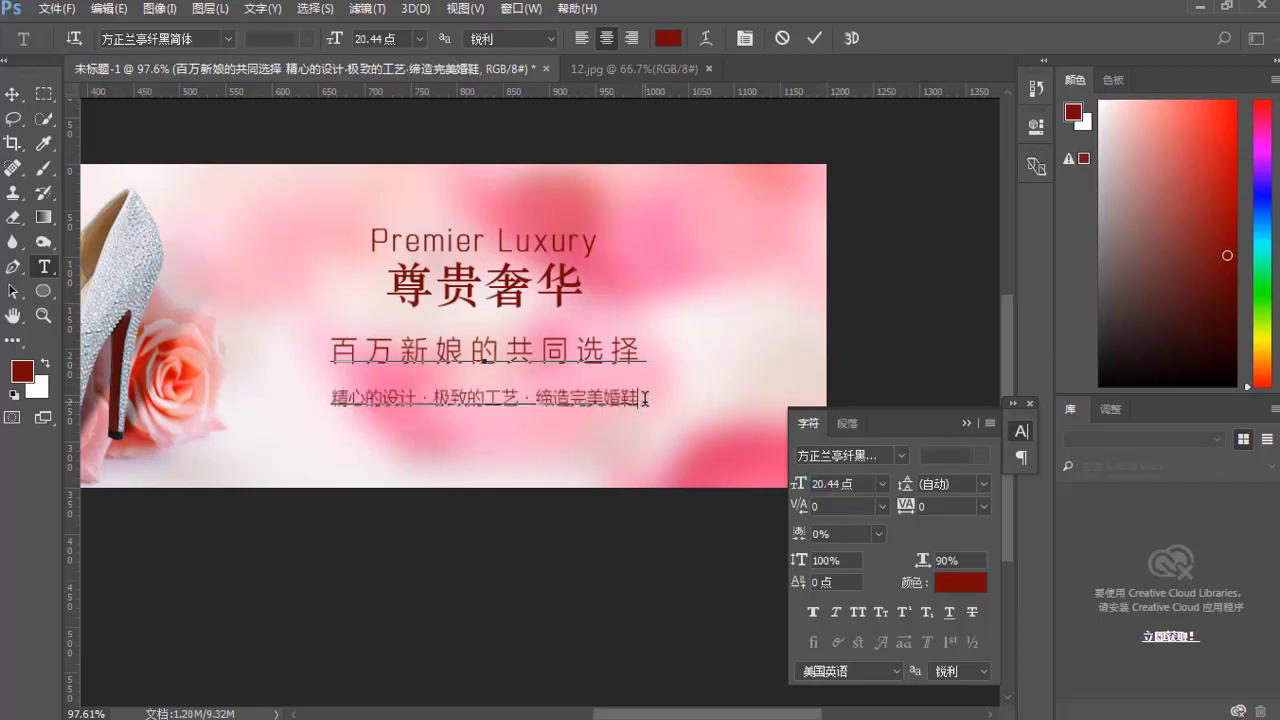
{"action": "left_click_drag", "start_coordinate": [640, 398], "coordinate": [285, 345]}
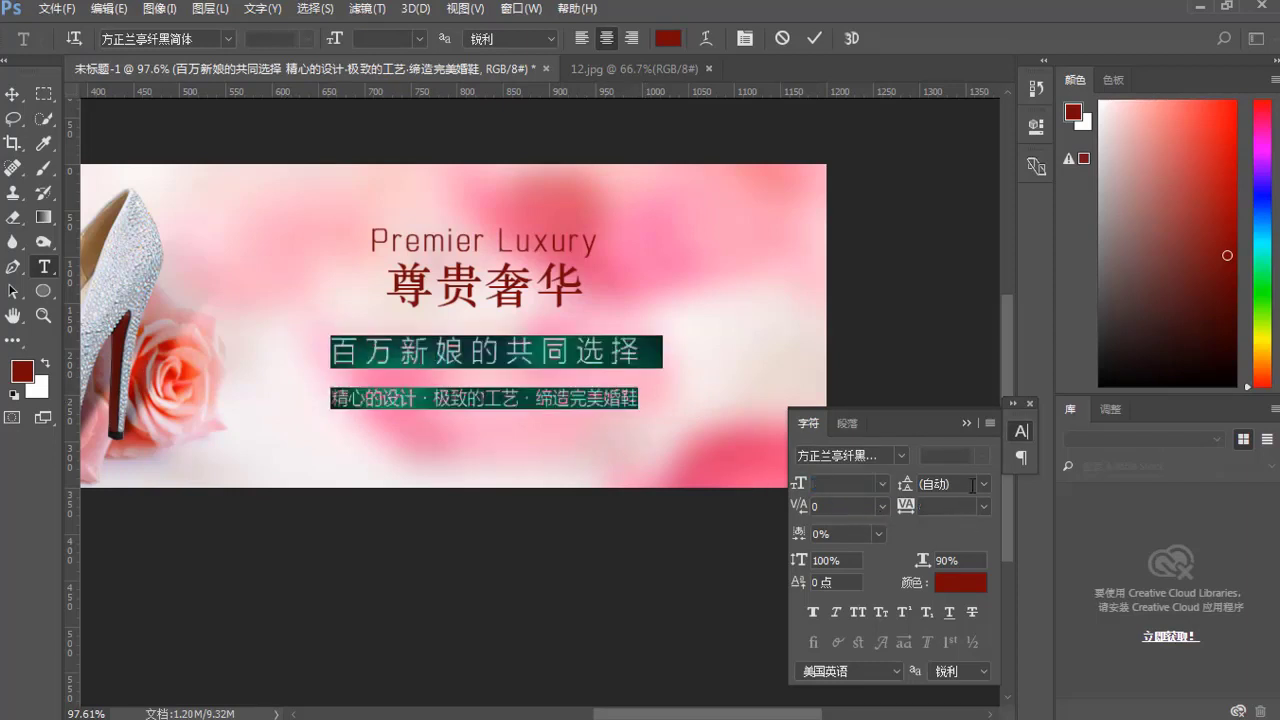
{"action": "left_click", "coordinate": [594, 398]}
{"action": "key", "text": "ctrl+a"}
{"action": "key", "text": "alt+Down"}
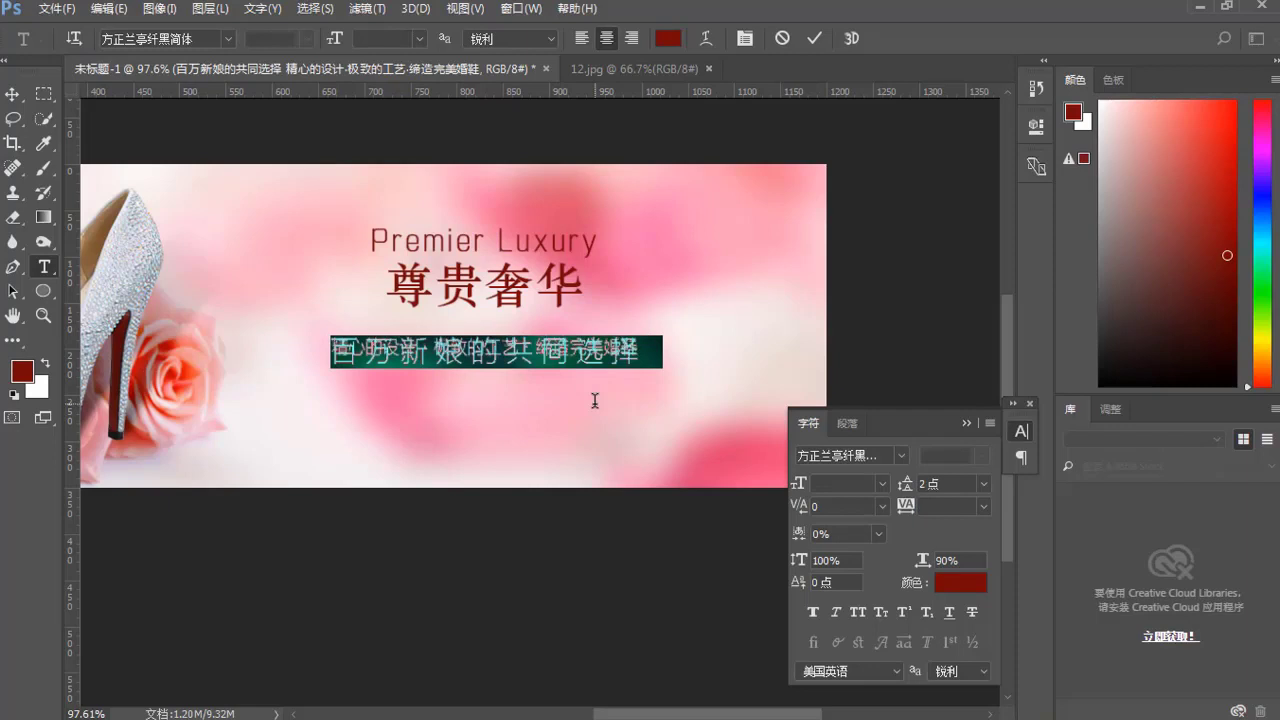
{"action": "key", "text": "alt+Down"}
{"action": "key", "text": "alt+Down"}
{"action": "key", "text": "alt+Down"}
{"action": "key", "text": "alt+Down"}
{"action": "key", "text": "alt+Down"}
{"action": "key", "text": "alt+Down"}
{"action": "key", "text": "alt+Down"}
{"action": "key", "text": "alt+Down"}
{"action": "key", "text": "alt+Down"}
{"action": "key", "text": "alt+Down"}
{"action": "key", "text": "alt+Down"}
{"action": "key", "text": "alt+Down"}
{"action": "key", "text": "alt+Down"}
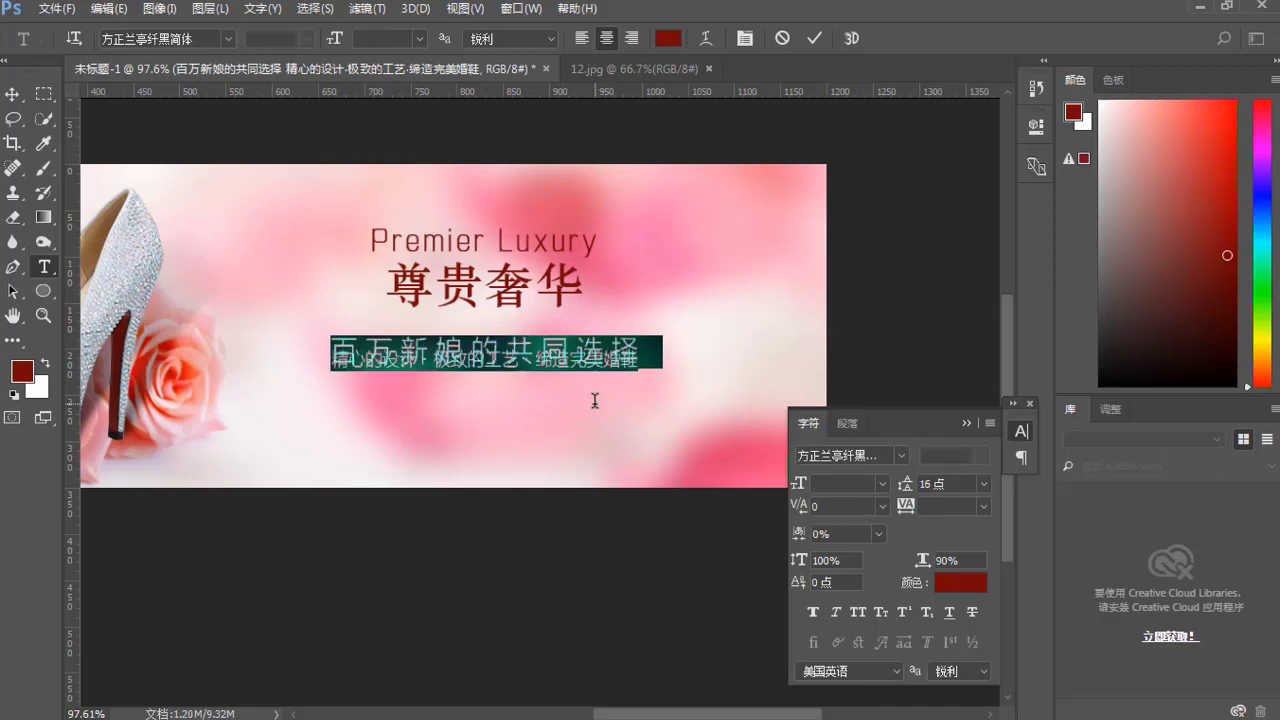
{"action": "key", "text": "alt+Down"}
{"action": "key", "text": "alt+Down"}
{"action": "key", "text": "alt+Down"}
{"action": "key", "text": "alt+Down"}
{"action": "key", "text": "alt+Down"}
{"action": "key", "text": "alt+Down"}
{"action": "key", "text": "alt+Down"}
{"action": "key", "text": "alt+Down"}
{"action": "key", "text": "alt+Down"}
{"action": "key", "text": "alt+Down"}
{"action": "key", "text": "alt+Down"}
{"action": "key", "text": "alt+Down"}
{"action": "key", "text": "alt+Down"}
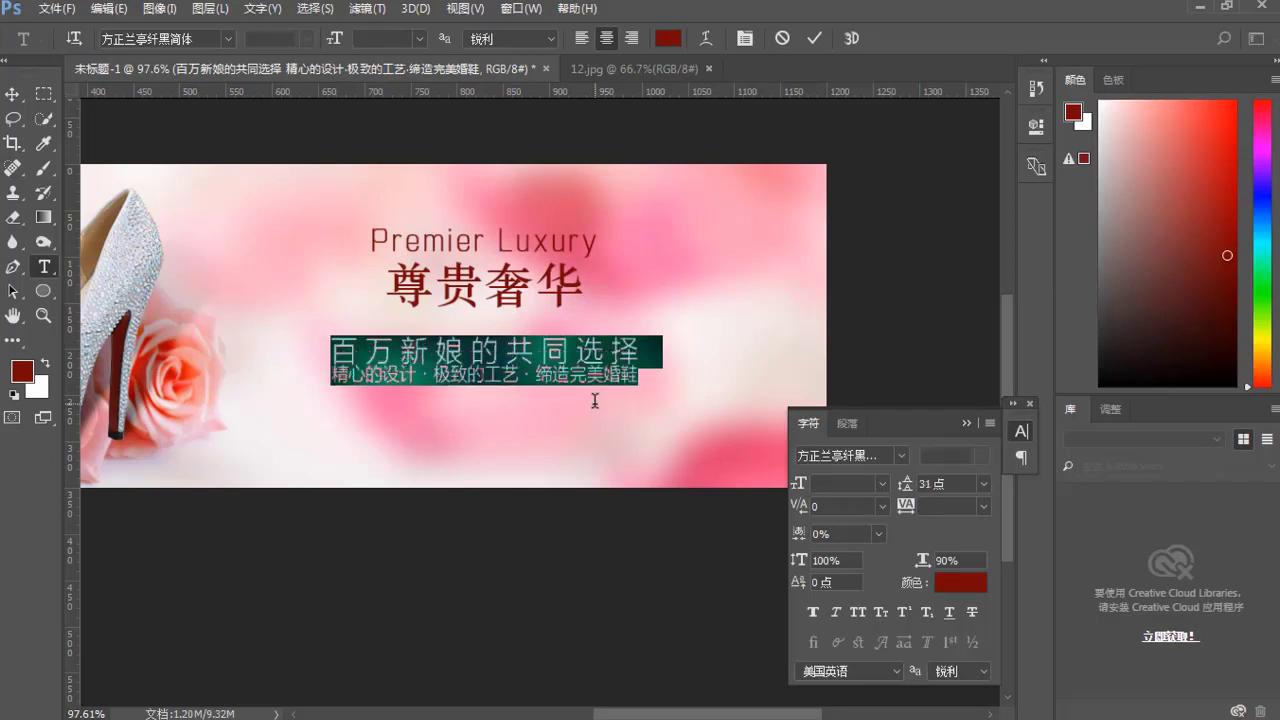
{"action": "key", "text": "alt+Down"}
{"action": "key", "text": "alt+Down"}
{"action": "key", "text": "alt+Down"}
{"action": "key", "text": "alt+Down"}
{"action": "key", "text": "alt+Down"}
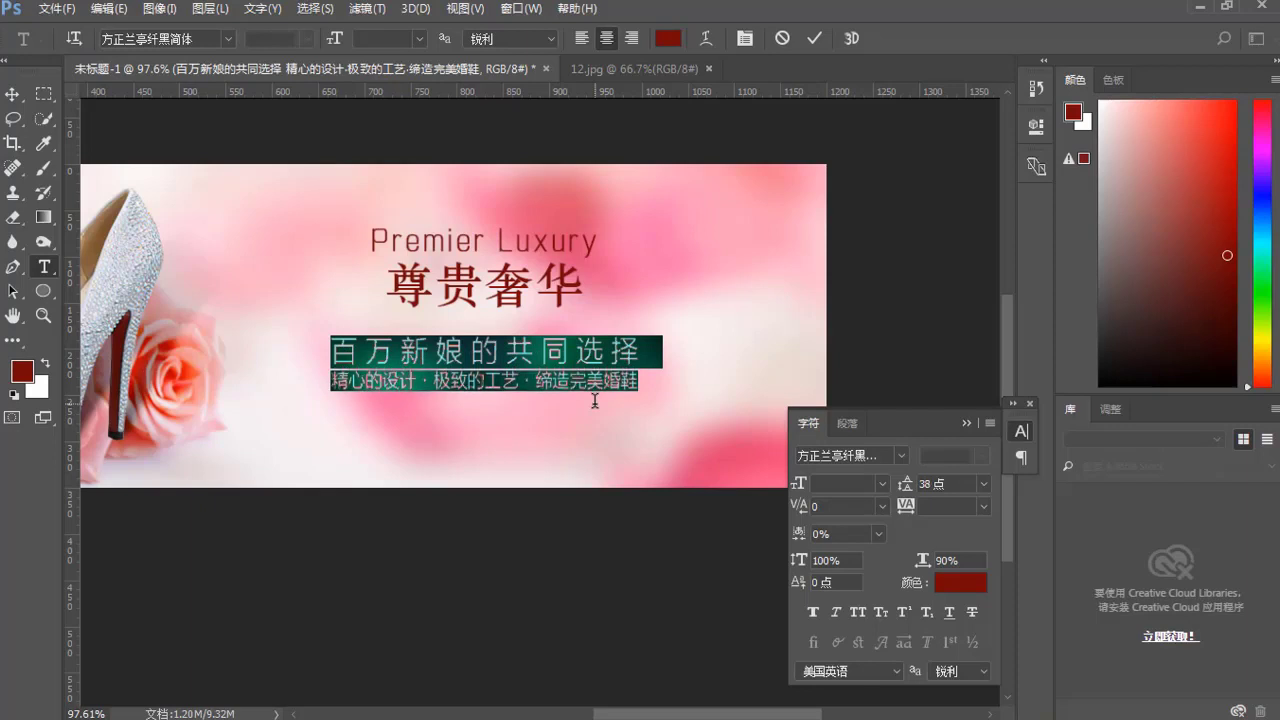
{"action": "key", "text": "alt+Down"}
{"action": "key", "text": "alt+Down"}
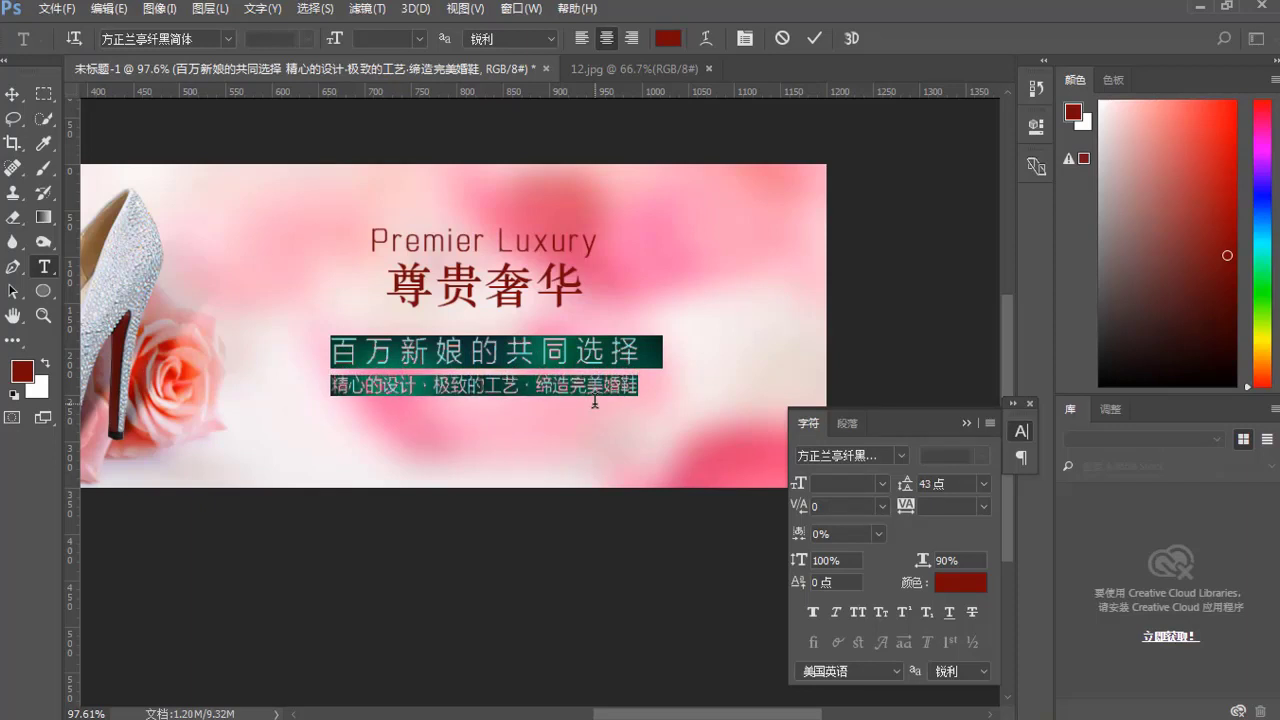
{"action": "key", "text": "alt+Down"}
{"action": "left_click", "coordinate": [578, 368]}
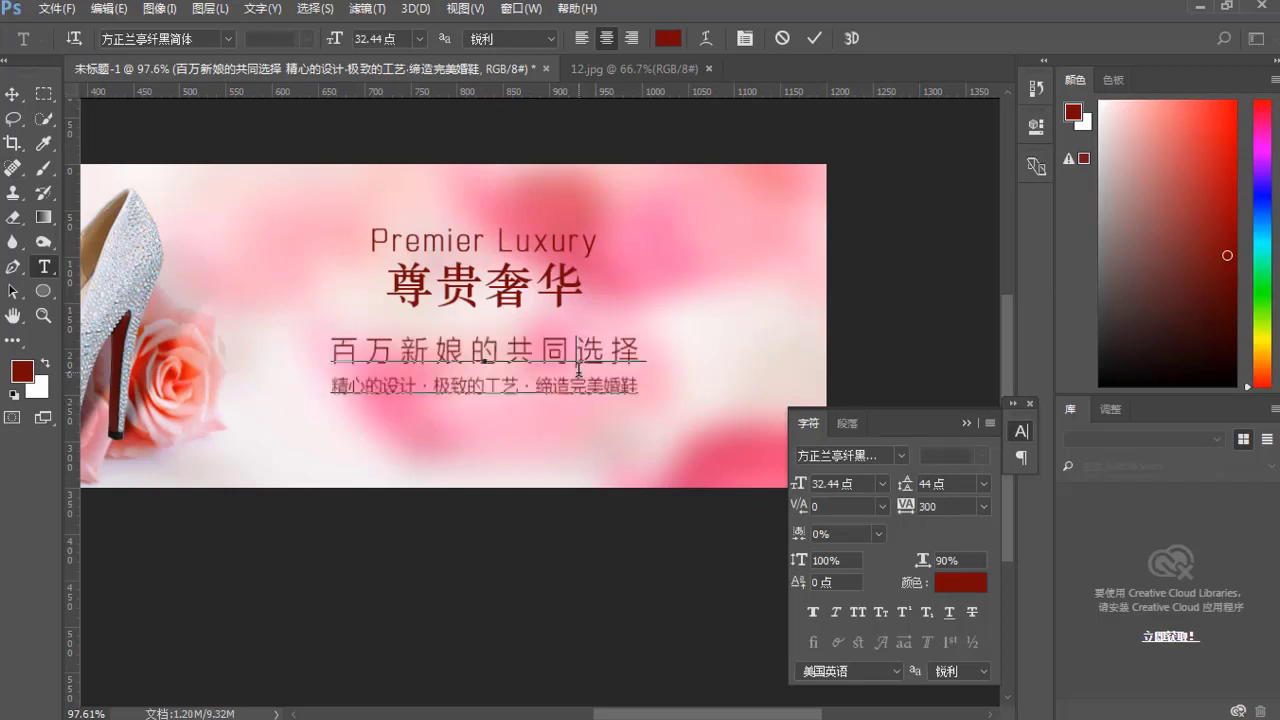
{"action": "key", "text": "ctrl+Return"}
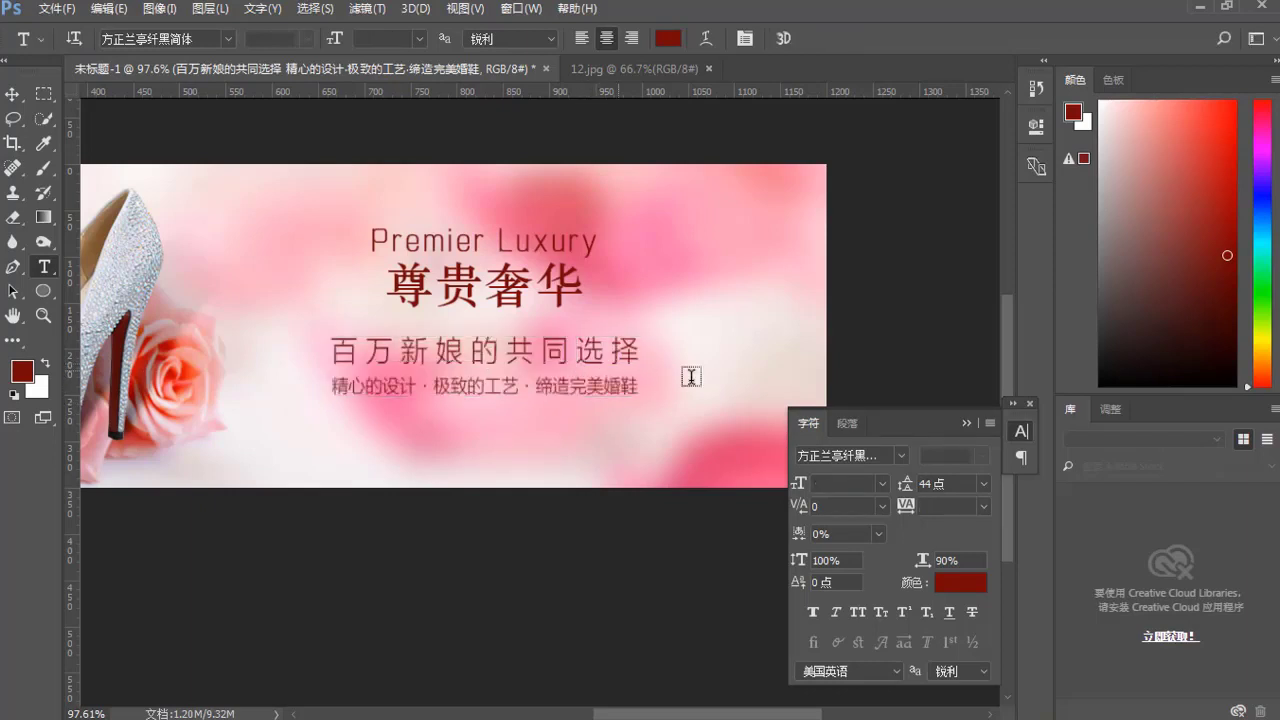
{"action": "left_click", "coordinate": [966, 423]}
Step: Move the two-line slogan slightly up and to the right beneath the headline
{"action": "scroll", "coordinate": [304, 338], "scroll_direction": "down", "scroll_amount": 1}
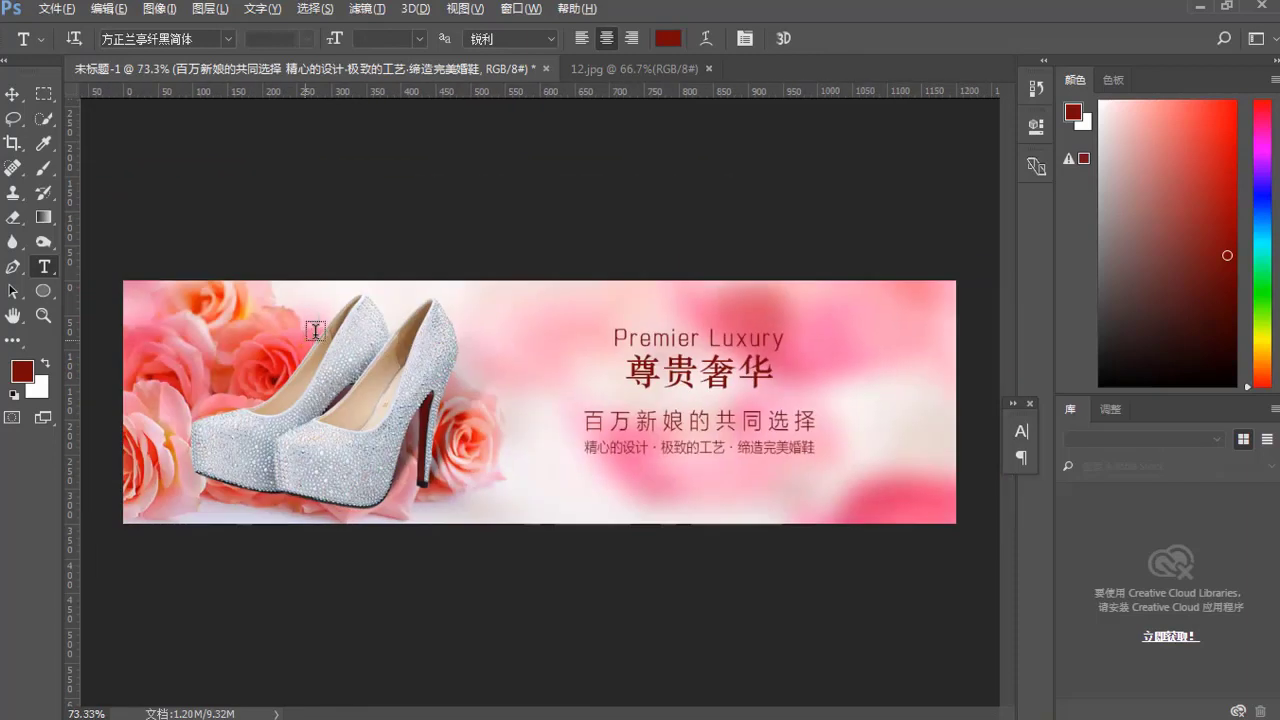
{"action": "left_click", "coordinate": [13, 93]}
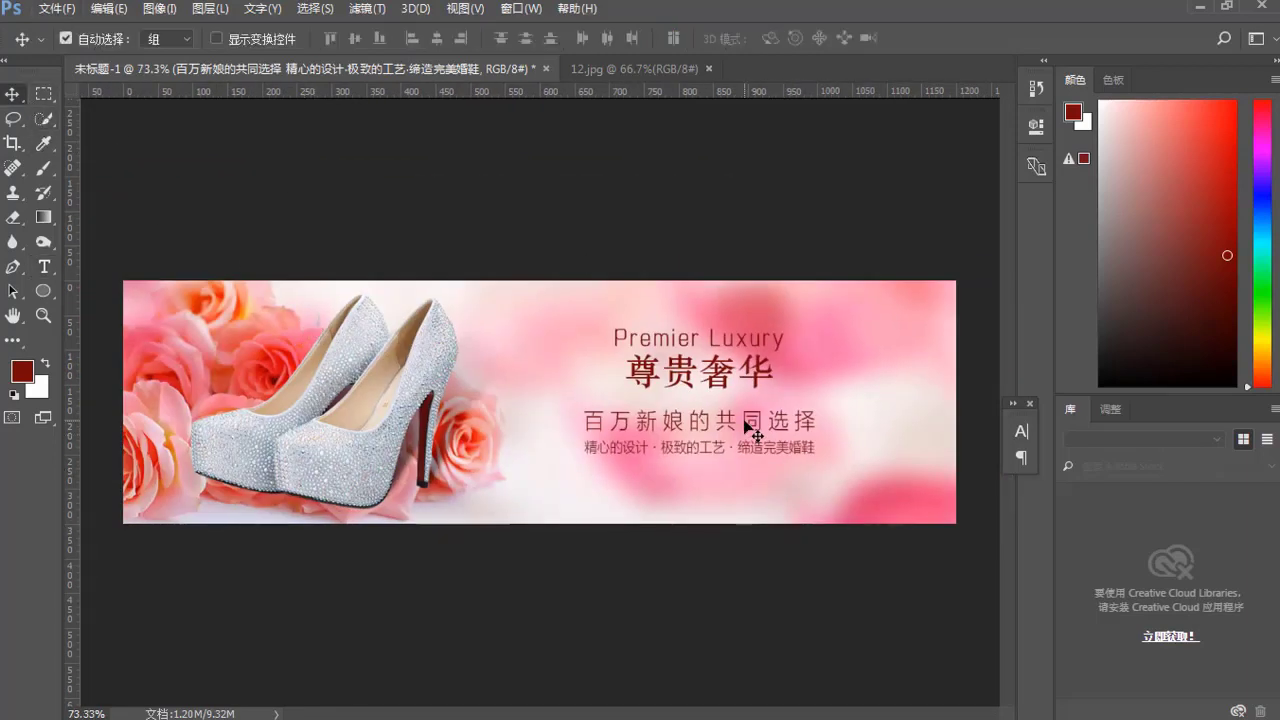
{"action": "left_click_drag", "start_coordinate": [745, 421], "coordinate": [753, 421]}
{"action": "key", "text": "t"}
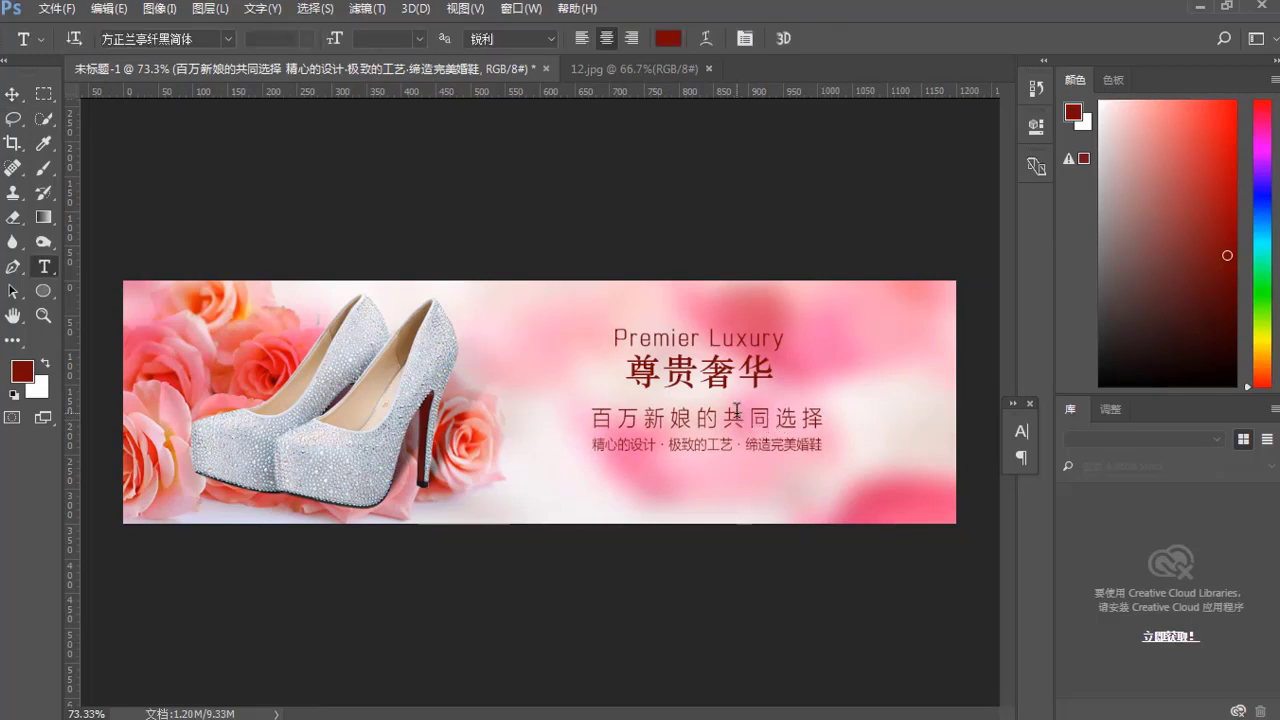
{"action": "left_click", "coordinate": [737, 410]}
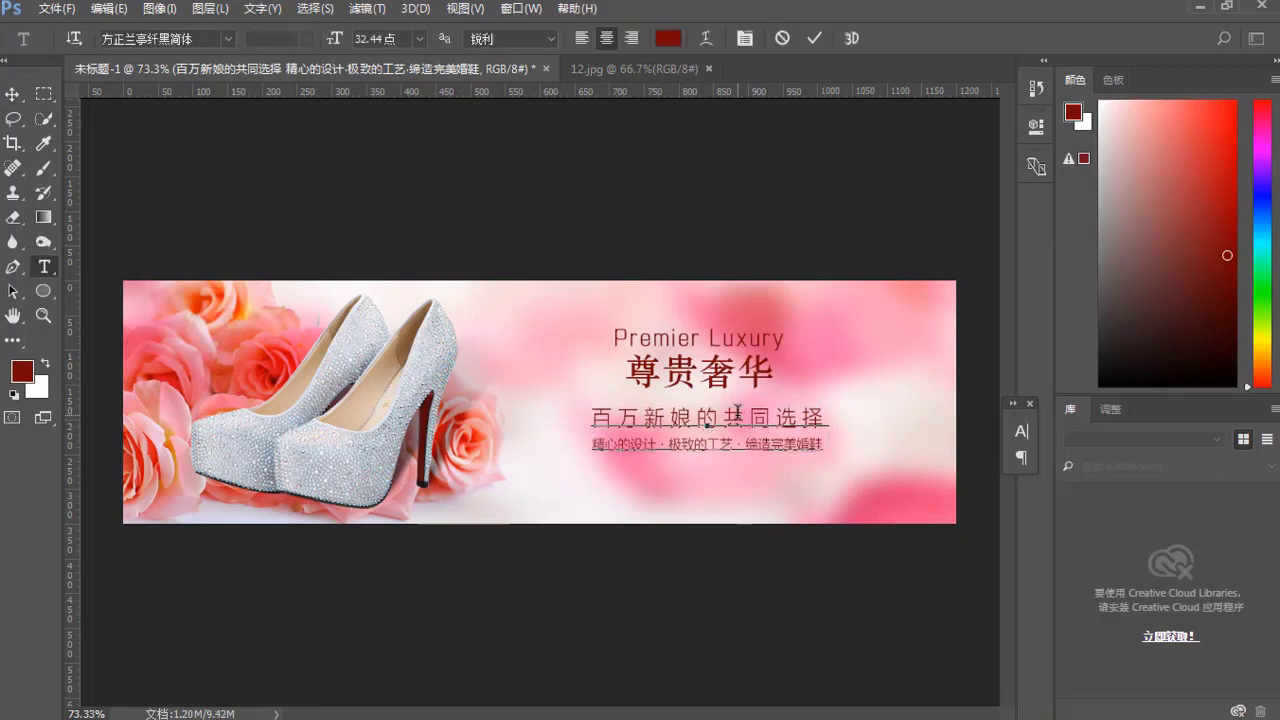
{"action": "key", "text": "ctrl+Return"}
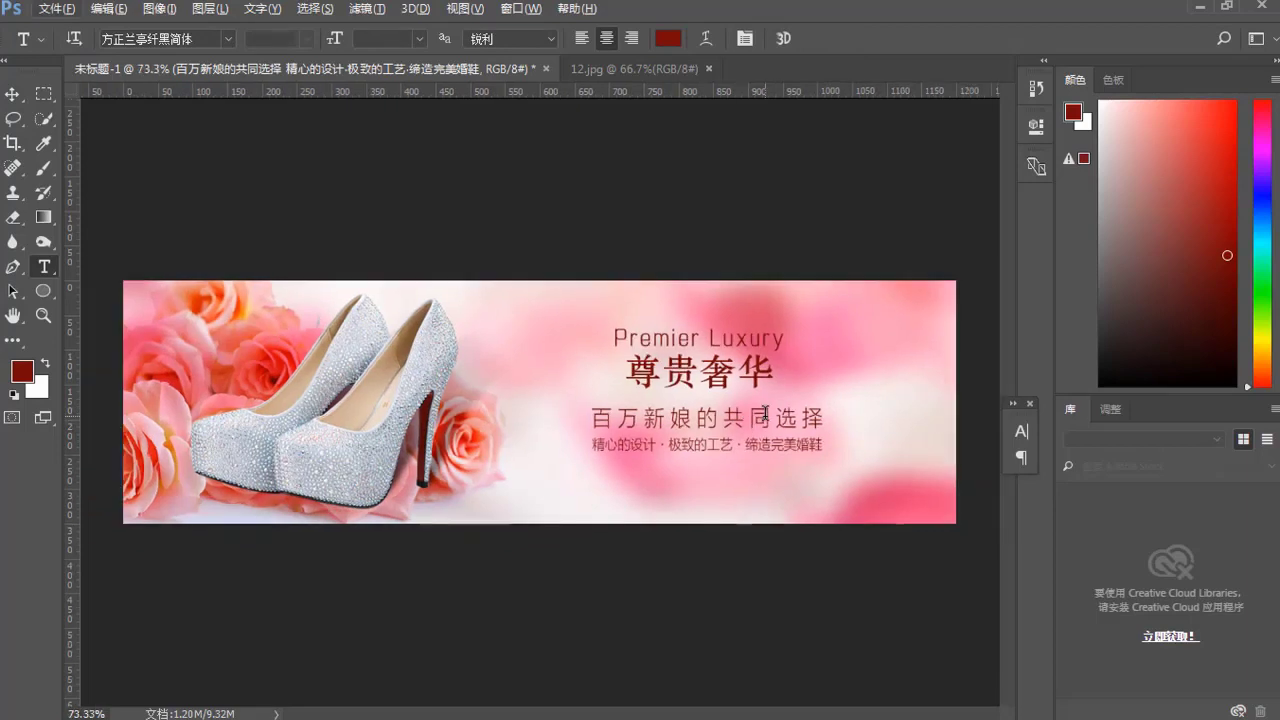
{"action": "left_click", "coordinate": [13, 93]}
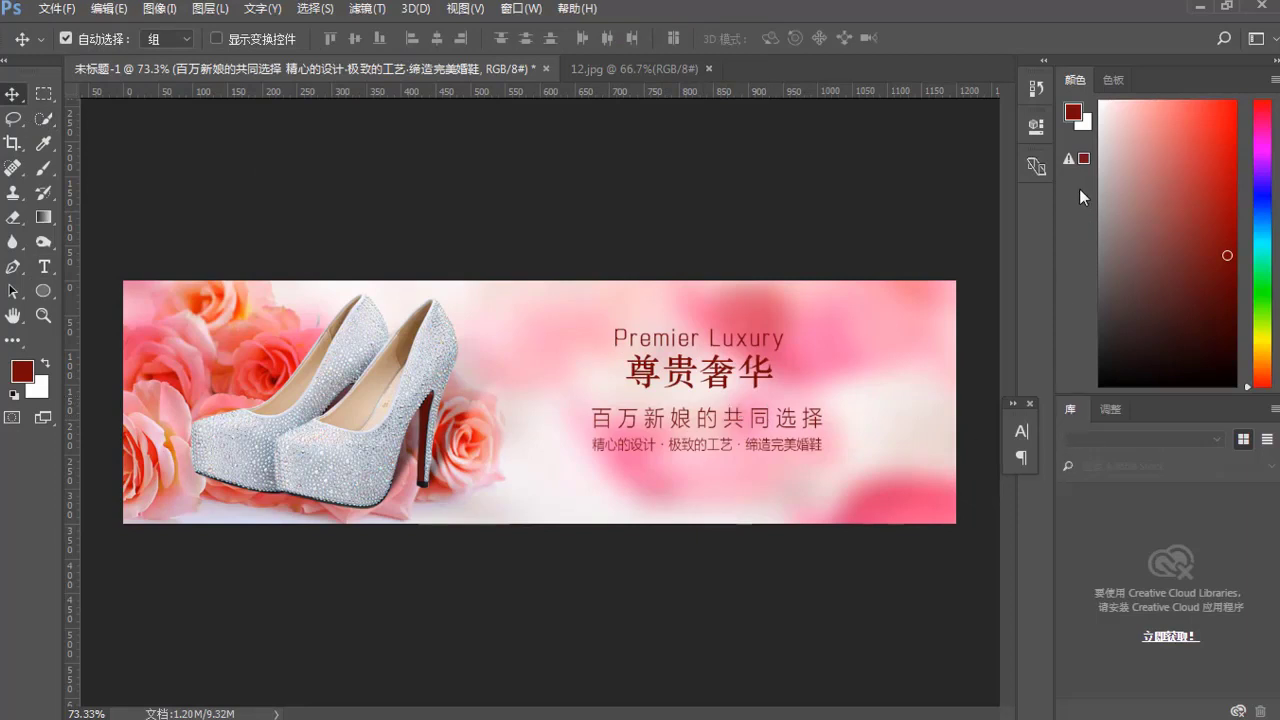
Step: Reset the Essentials workspace, then undock the layer list and lengthen it to show every layer
{"action": "left_click", "coordinate": [533, 316]}
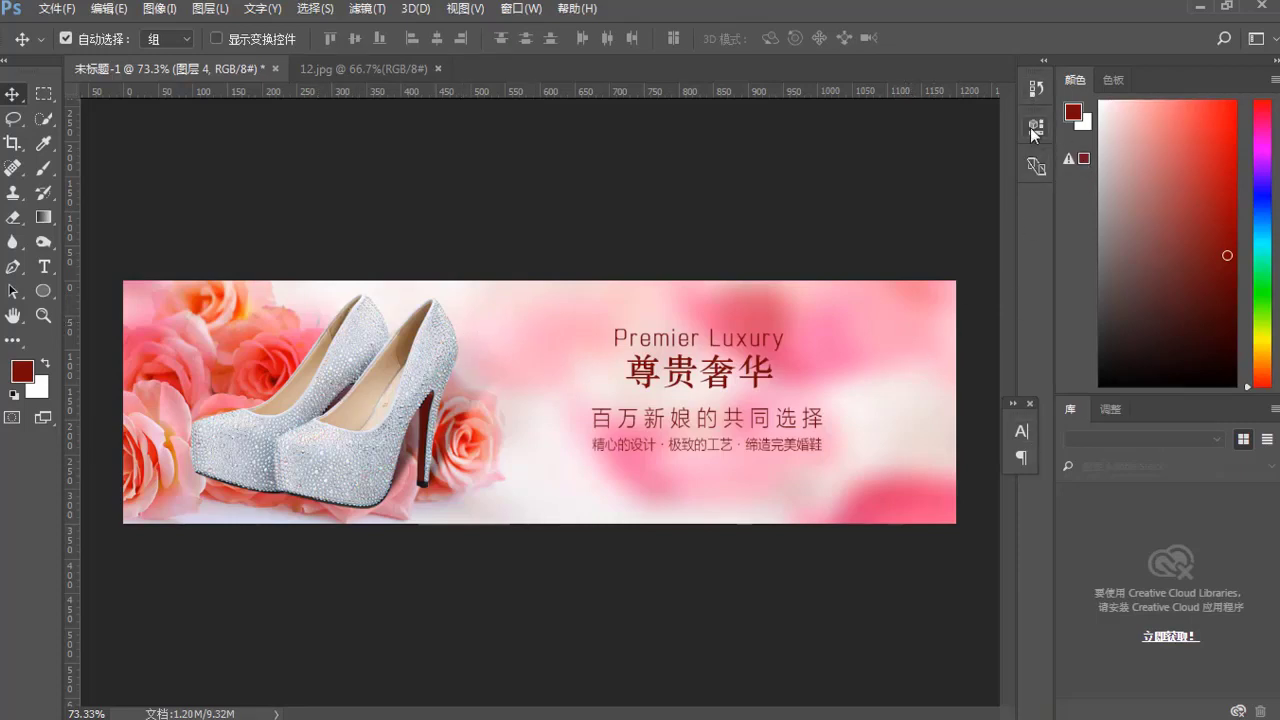
{"action": "left_click", "coordinate": [520, 8]}
{"action": "mouse_move", "coordinate": [613, 55]}
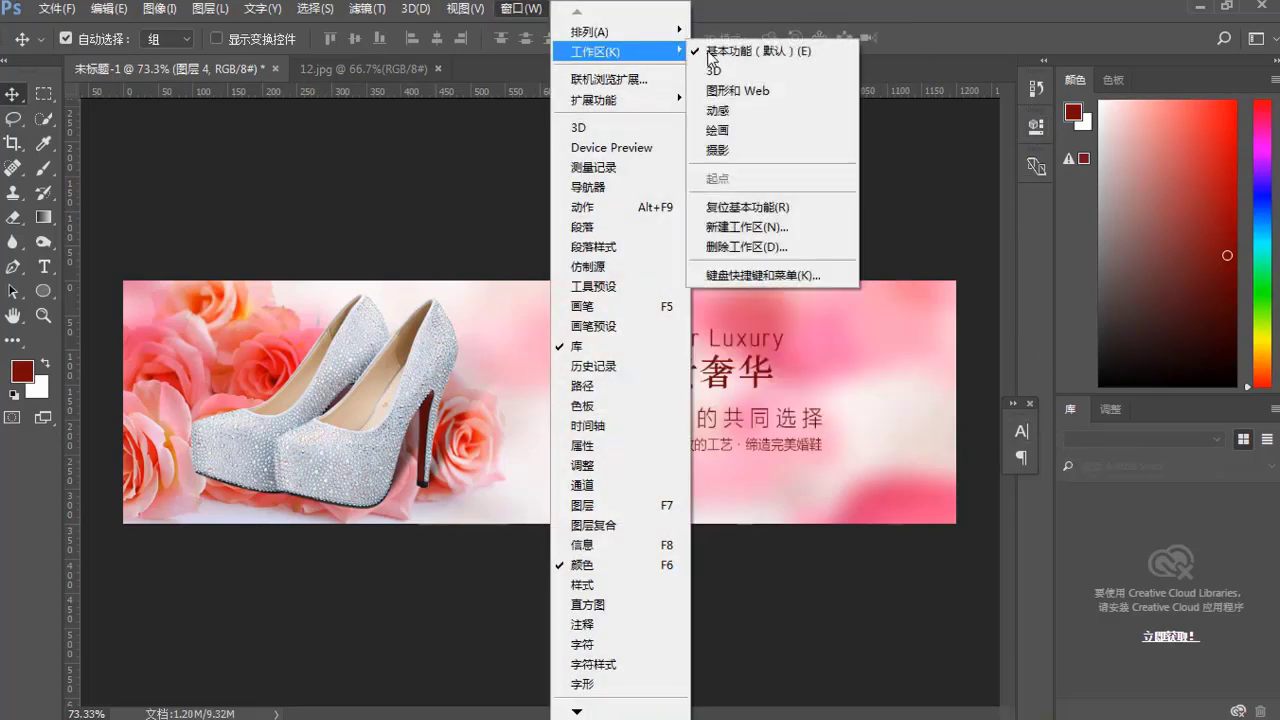
{"action": "left_click", "coordinate": [724, 207]}
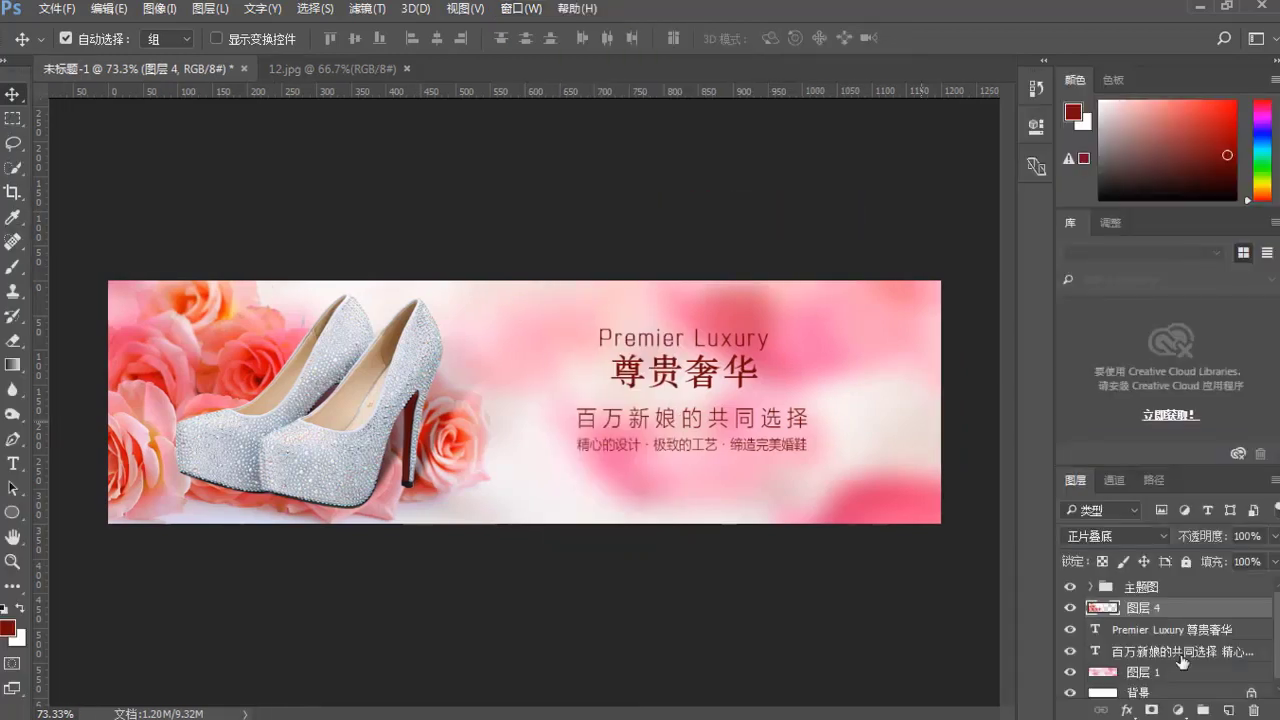
{"action": "left_click_drag", "start_coordinate": [1201, 474], "coordinate": [1181, 330]}
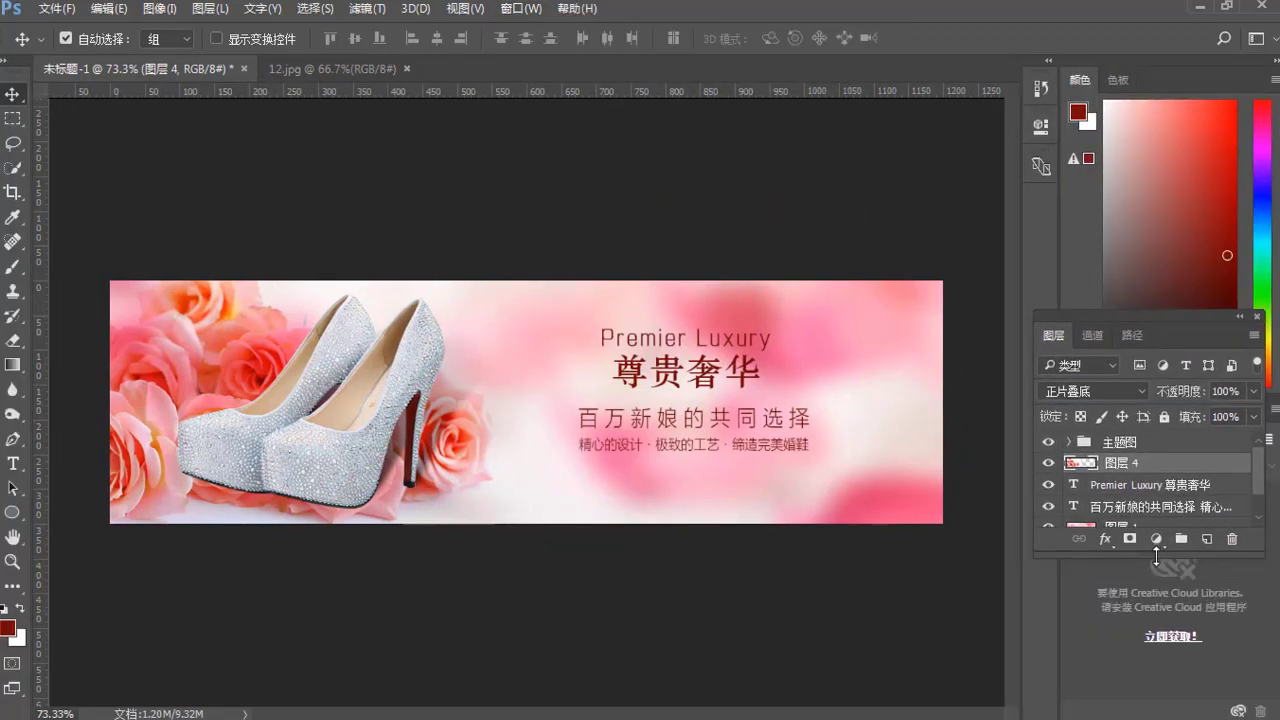
{"action": "left_click_drag", "start_coordinate": [1156, 552], "coordinate": [1135, 690]}
Step: Create a new empty layer directly above 图层 1 and get the soft Brush ready with white as the foreground color
{"action": "left_click", "coordinate": [1121, 529]}
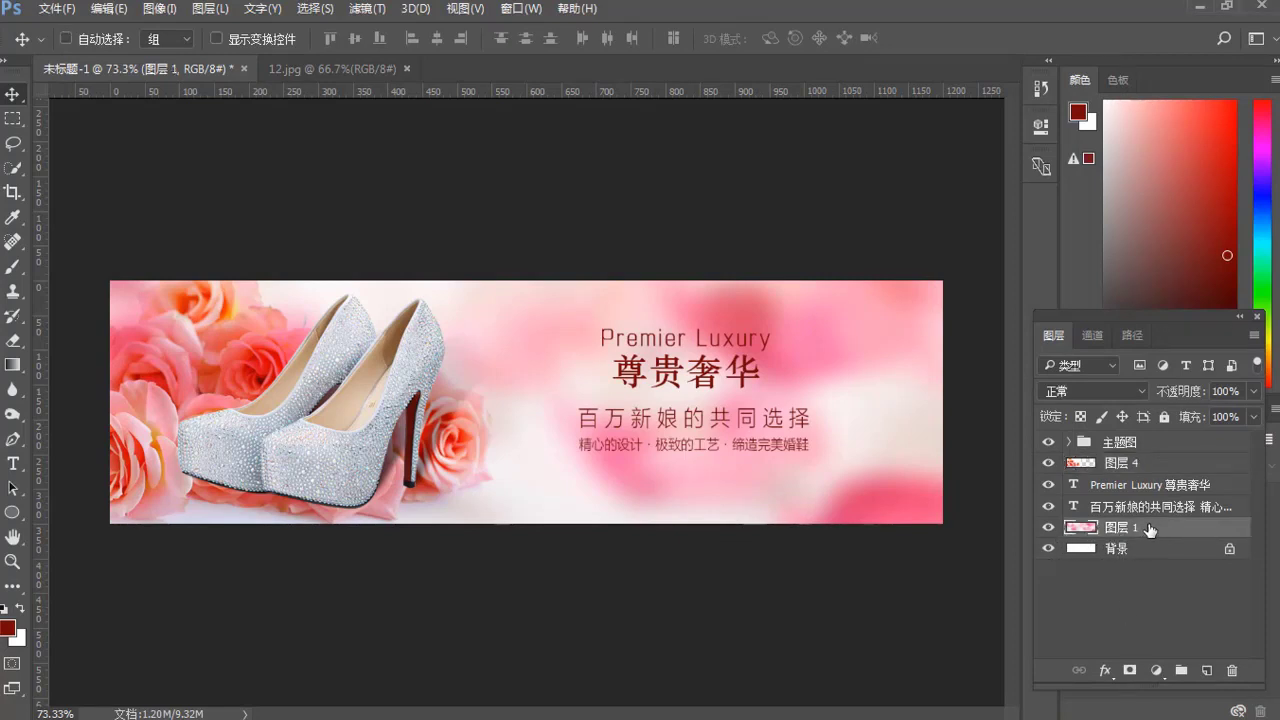
{"action": "key", "text": "ctrl+j"}
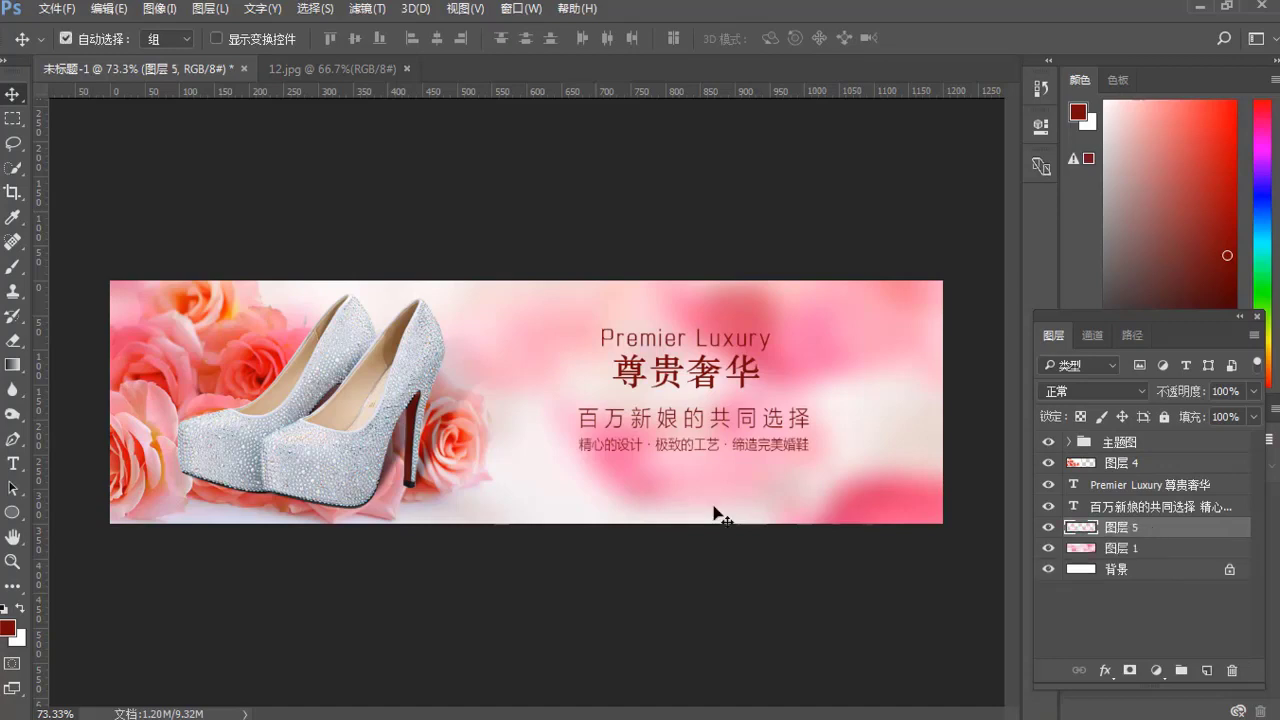
{"action": "key", "text": "x"}
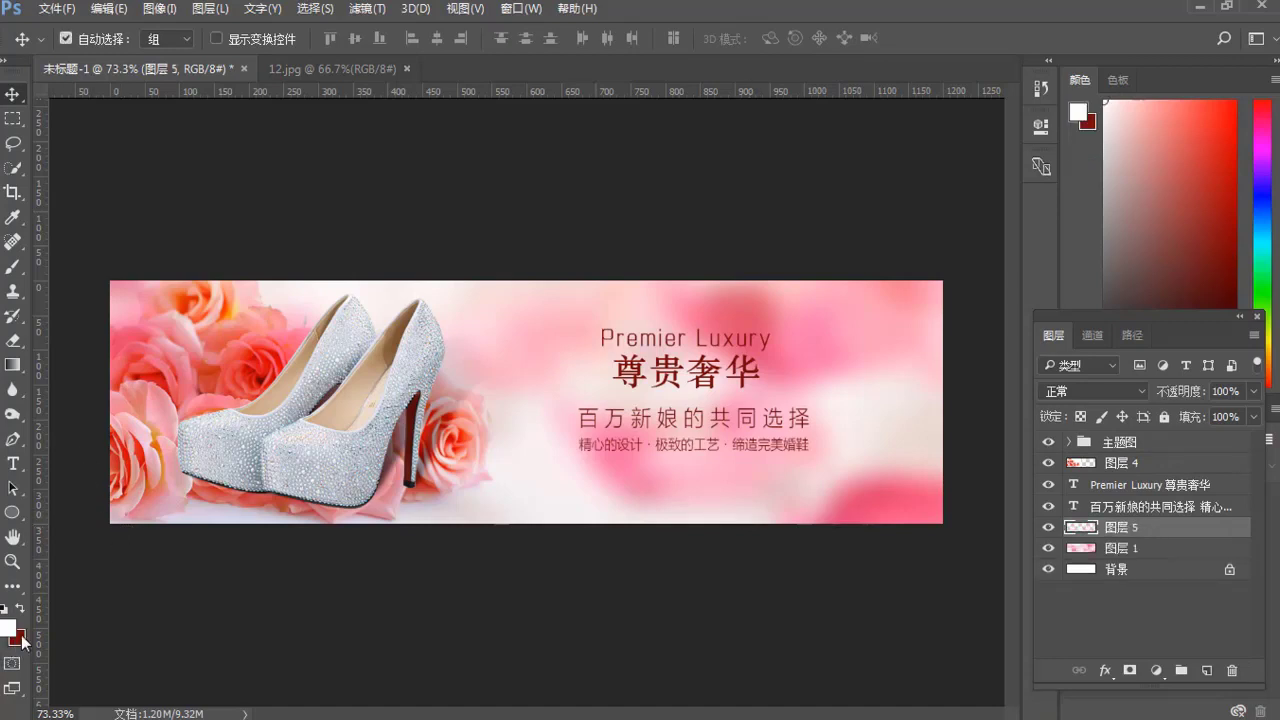
{"action": "key", "text": "b"}
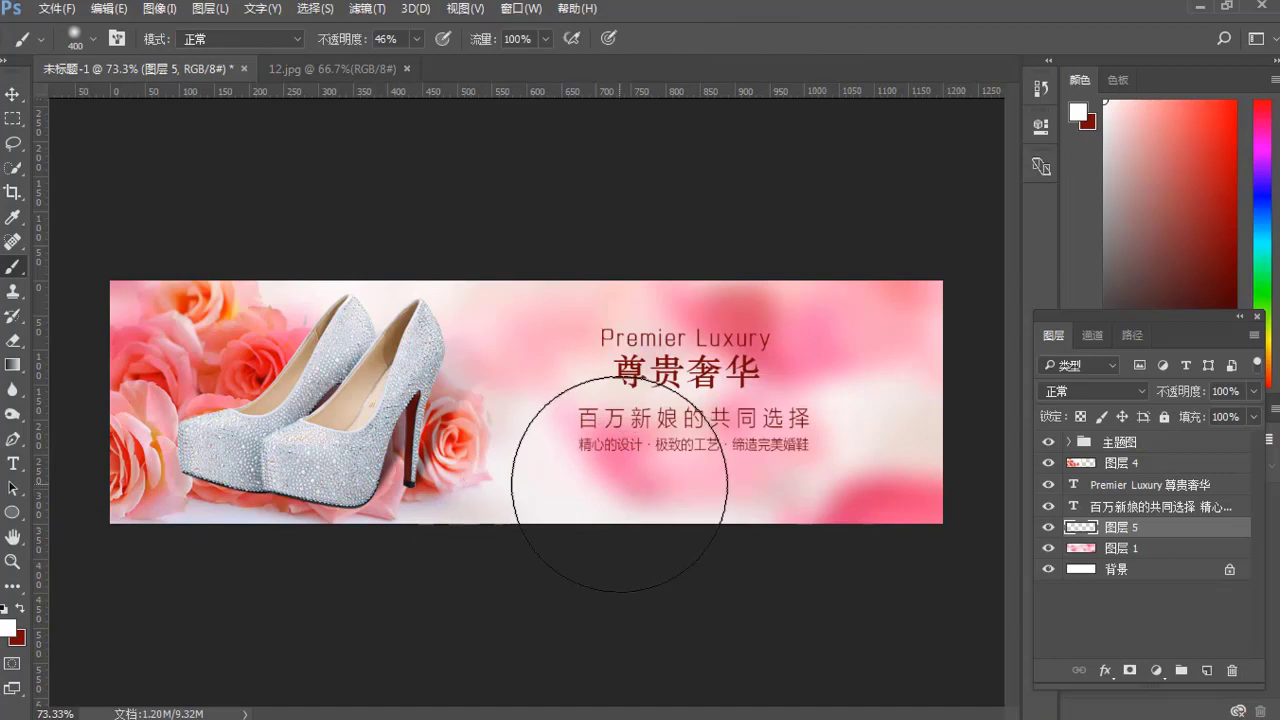
Step: Try a soft white dab at 46% opacity behind the headline and slogan, and undo it
{"action": "key", "text": "bracketright"}
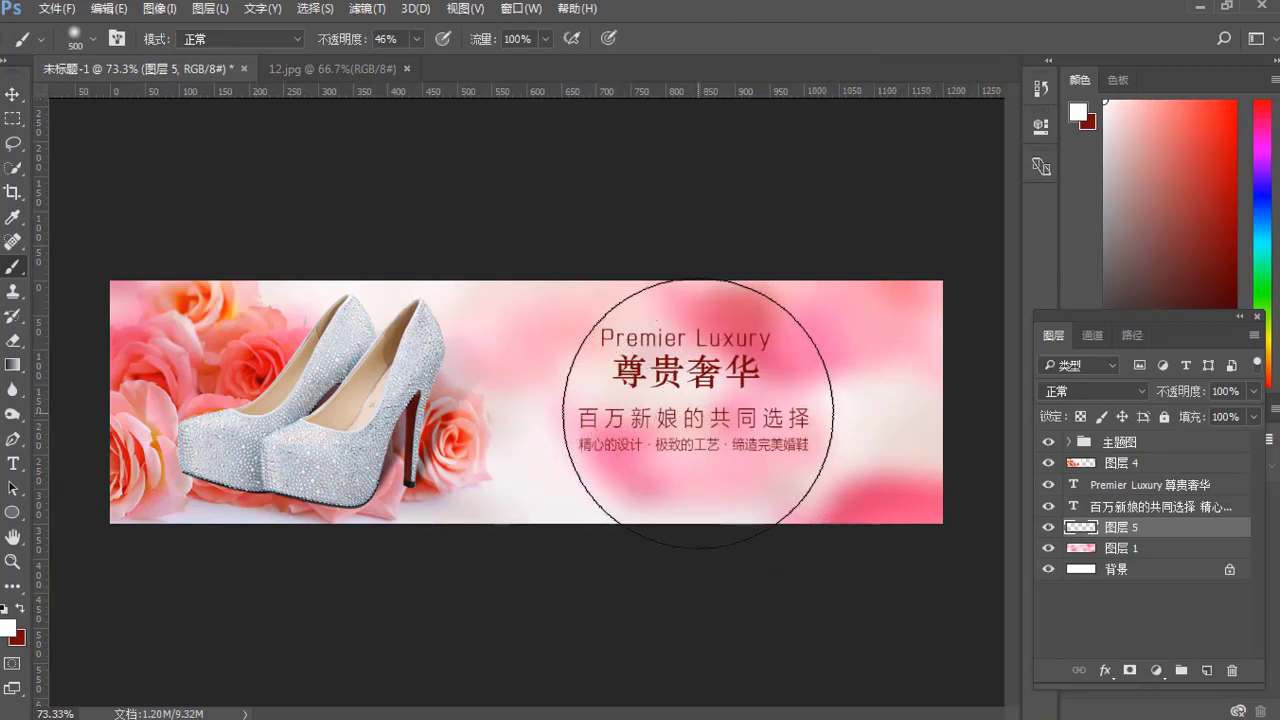
{"action": "key", "text": "bracketleft"}
{"action": "key", "text": "bracketleft"}
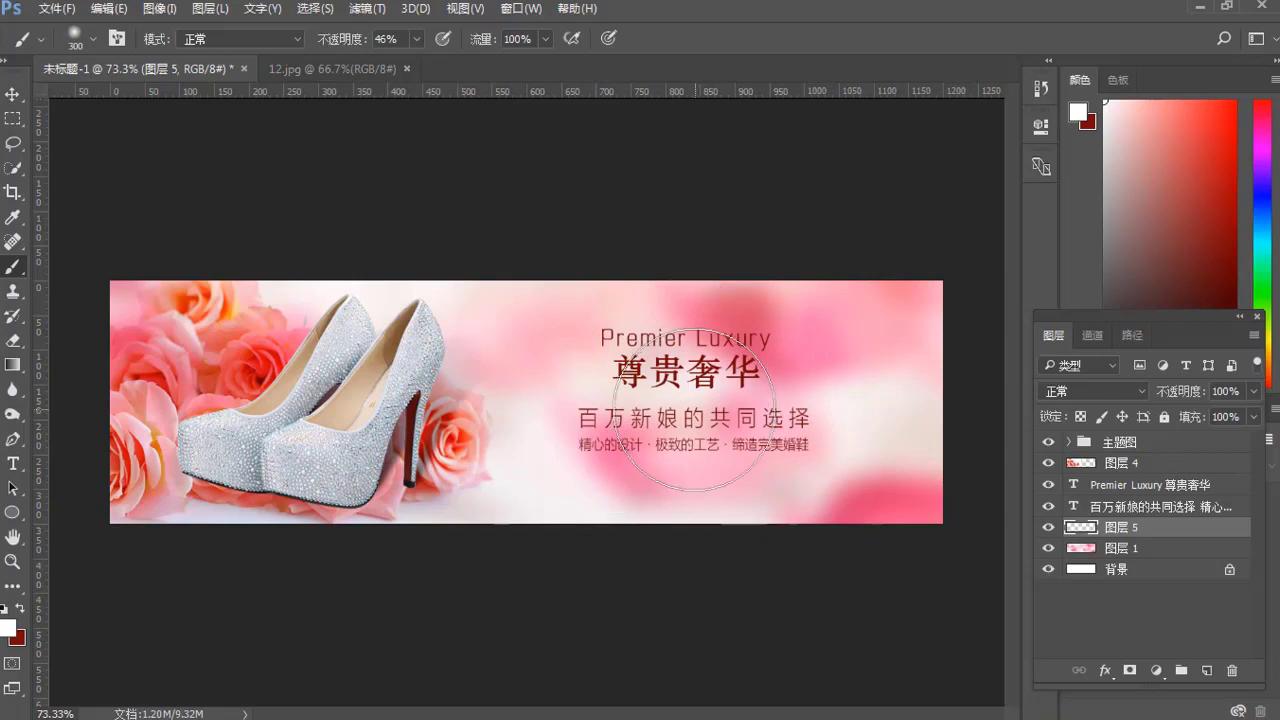
{"action": "left_click", "coordinate": [694, 411]}
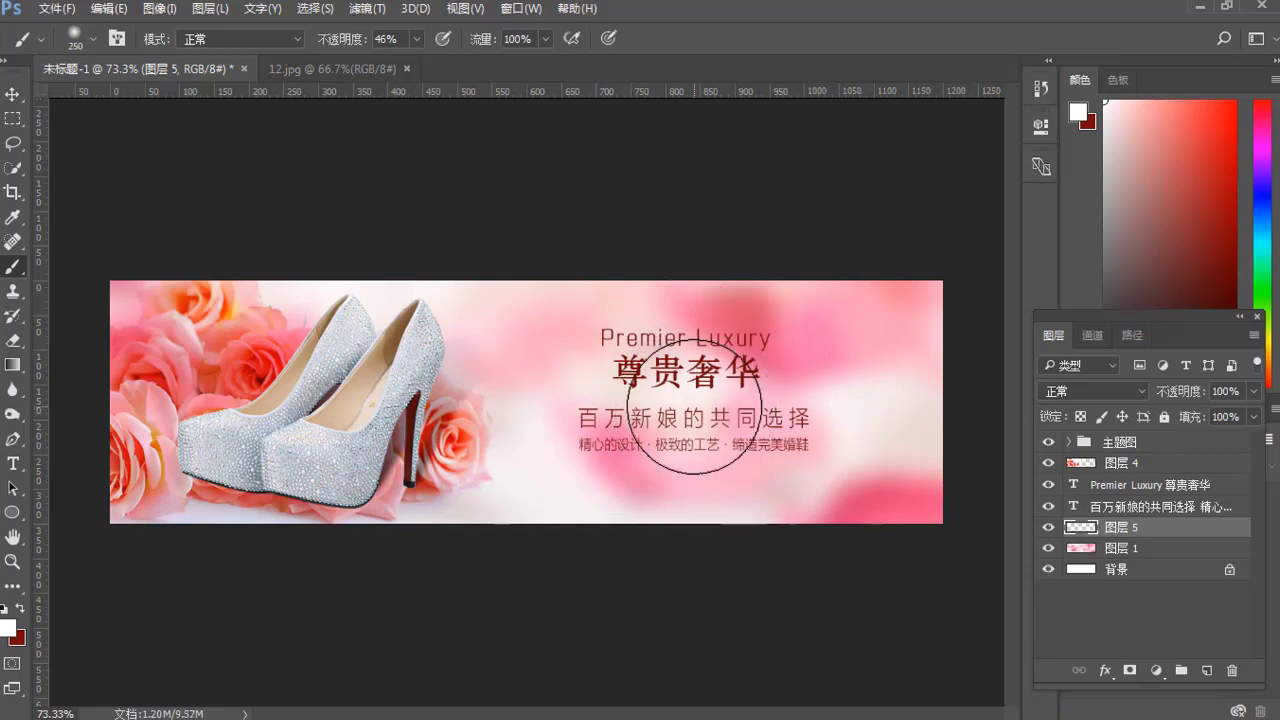
{"action": "key", "text": "ctrl+z"}
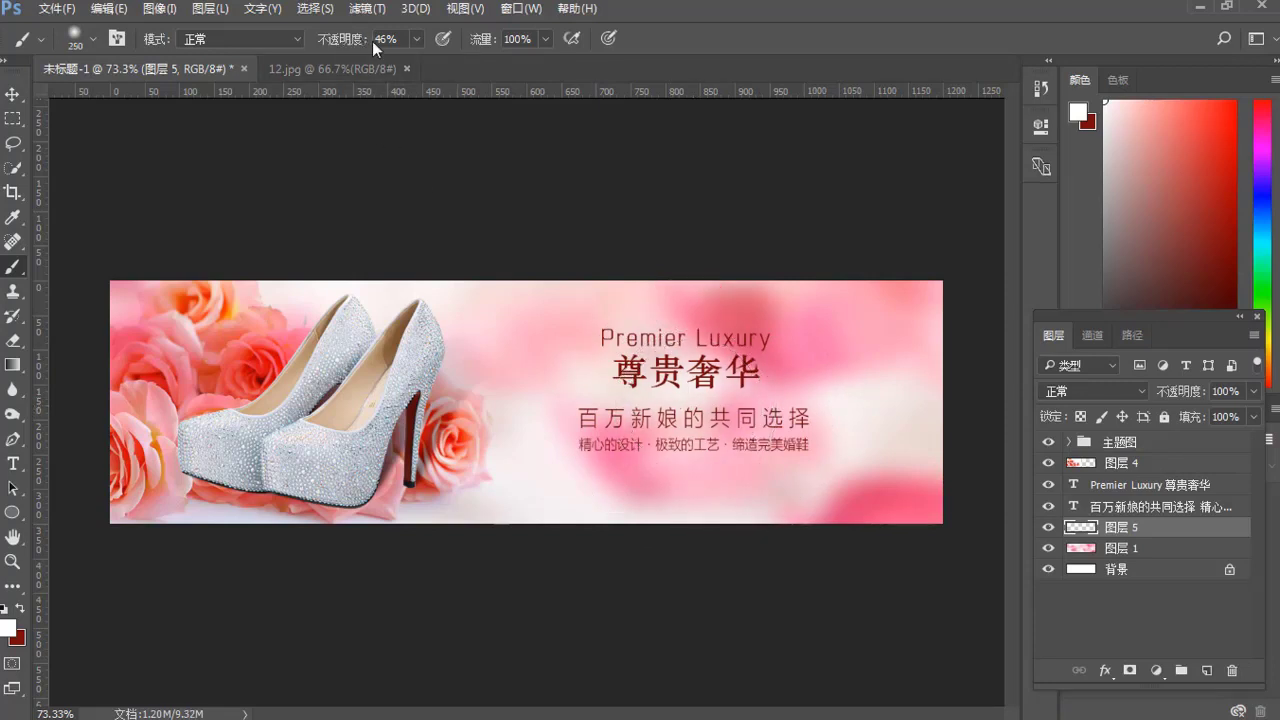
Step: Set the brush opacity to 100% and paint a soft 250 px white dab behind the headline and slogan
{"action": "left_click", "coordinate": [415, 40]}
{"action": "left_click", "coordinate": [93, 39]}
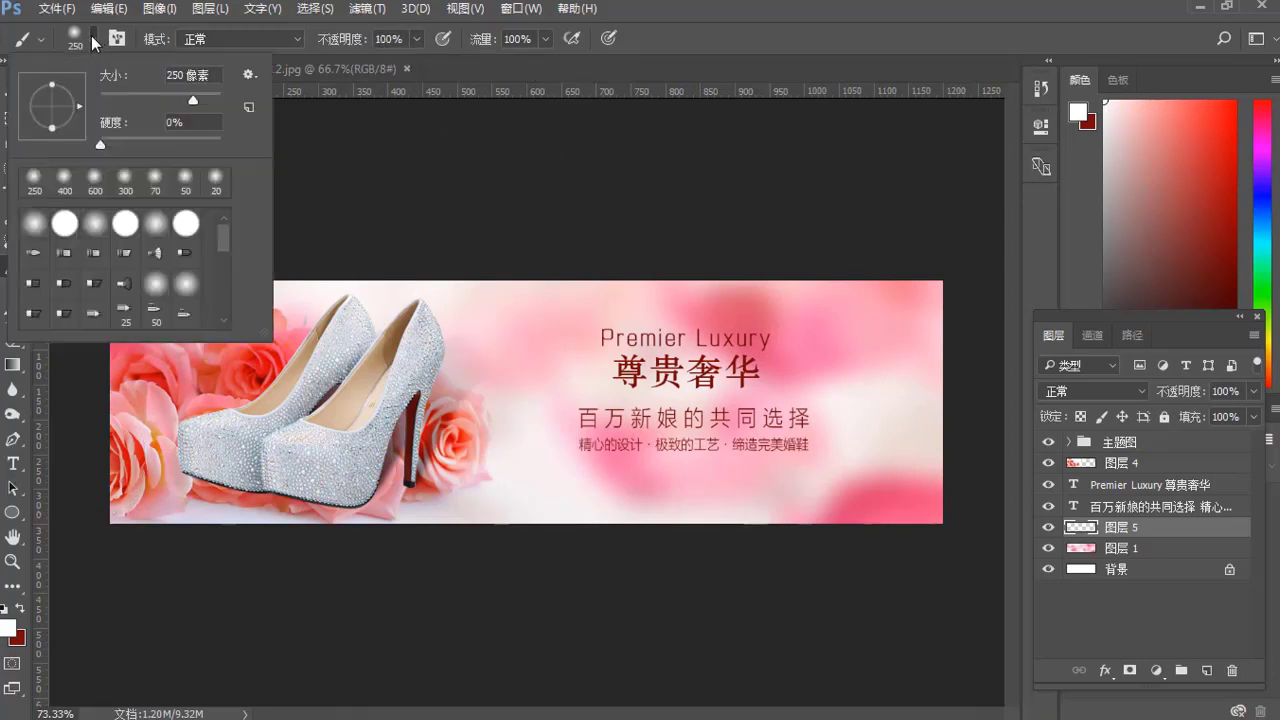
{"action": "left_click", "coordinate": [79, 40]}
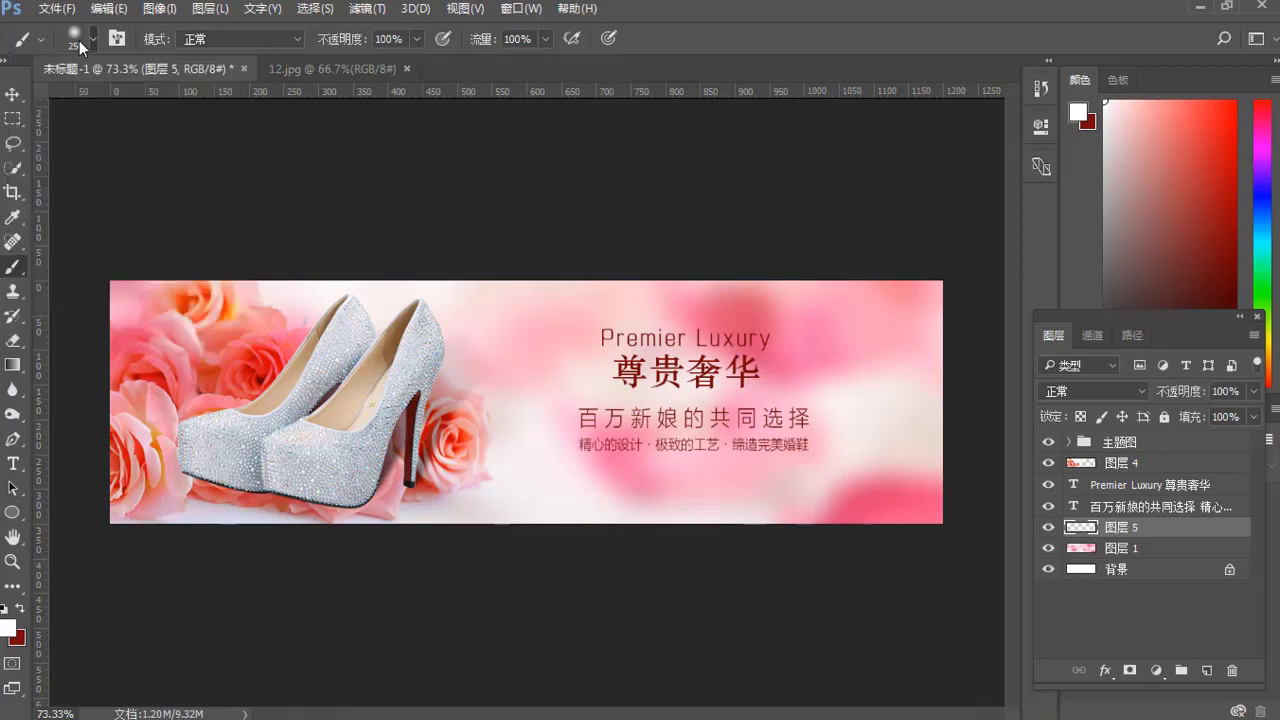
{"action": "left_click", "coordinate": [79, 40]}
{"action": "key", "text": "Return"}
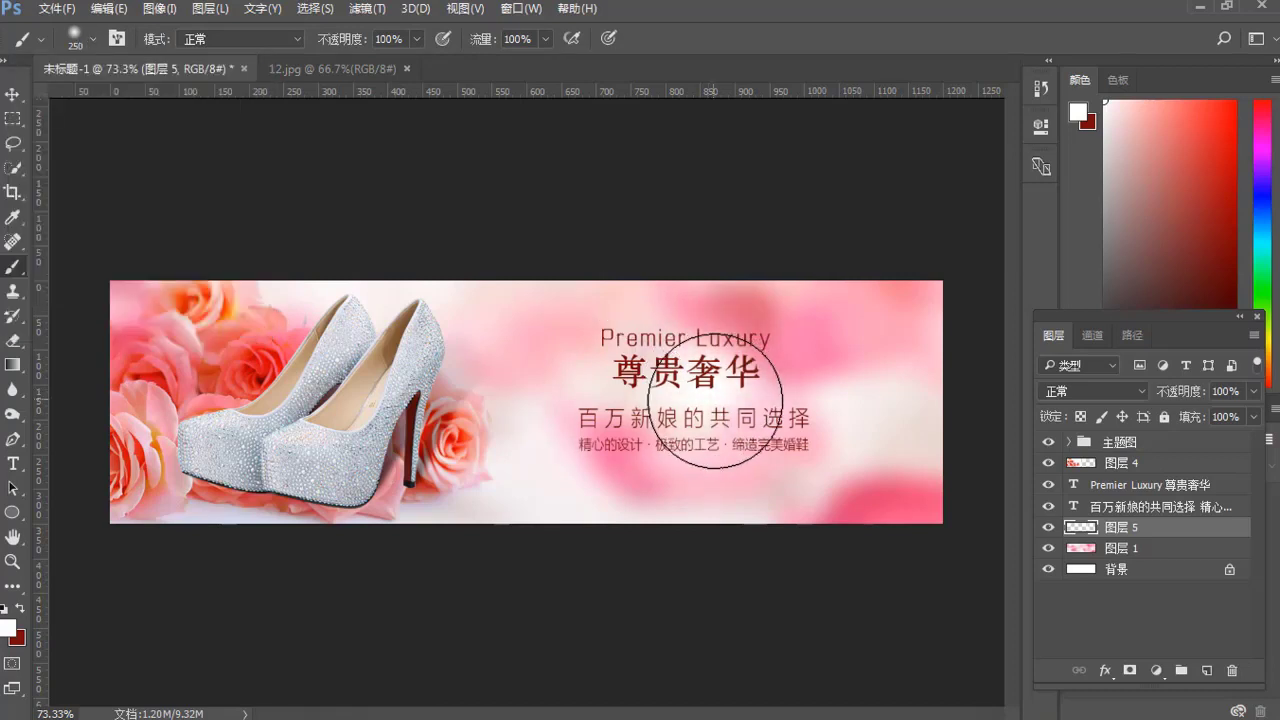
Step: Widen the white glow behind the text with Free Transform and apply the transformation
{"action": "key", "text": "ctrl+t"}
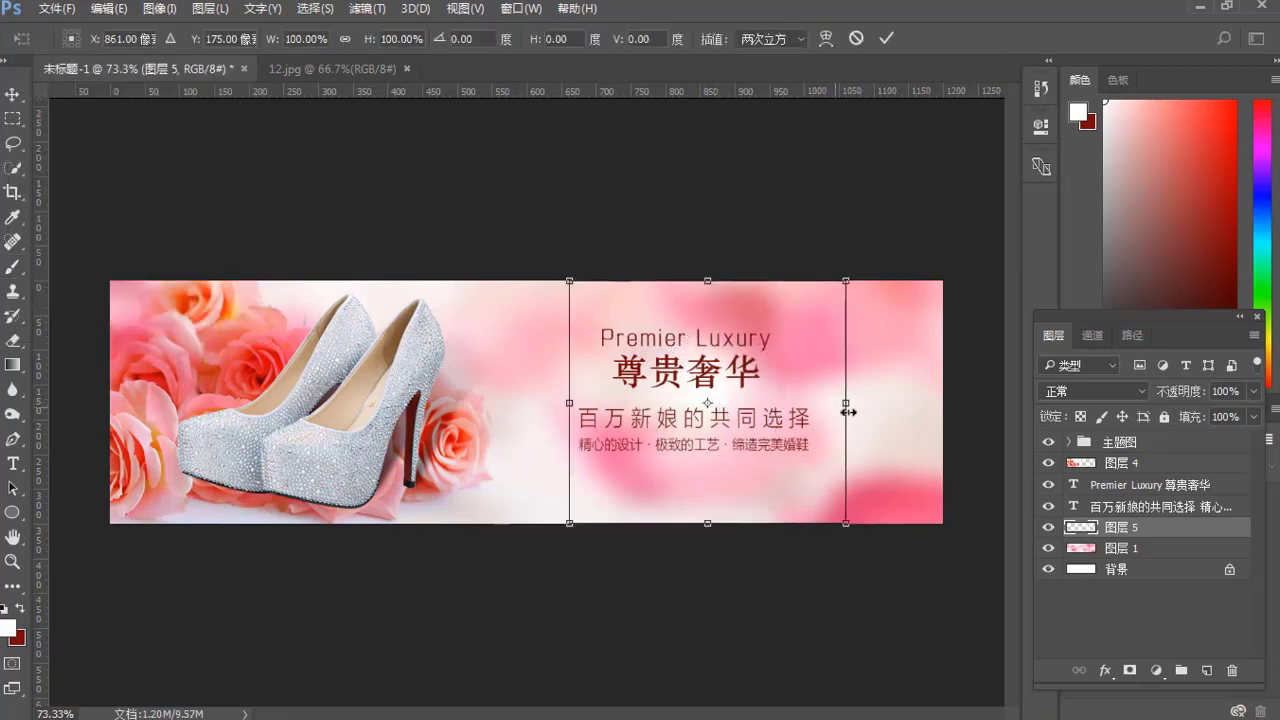
{"action": "left_click_drag", "start_coordinate": [846, 405], "coordinate": [996, 378]}
{"action": "mouse_move", "coordinate": [709, 282]}
{"action": "left_mouse_down"}
{"action": "mouse_move", "coordinate": [709, 251]}
{"action": "mouse_move", "coordinate": [709, 281]}
{"action": "left_mouse_up"}
{"action": "key", "text": "Return"}
Step: Enlarge the soft white brush to 800 px and flatten its tip to 30% roundness
{"action": "key", "text": "b"}
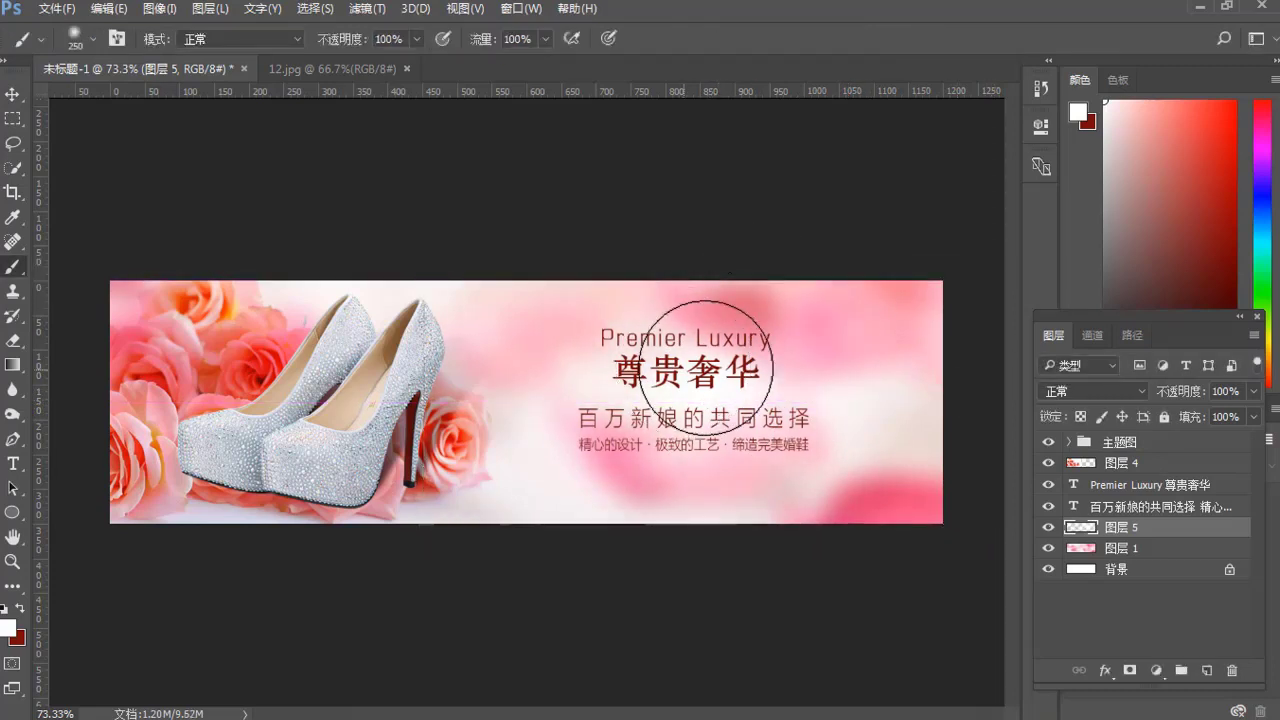
{"action": "key", "text": "bracketright"}
{"action": "key", "text": "bracketright"}
{"action": "key", "text": "bracketright"}
{"action": "key", "text": "bracketright"}
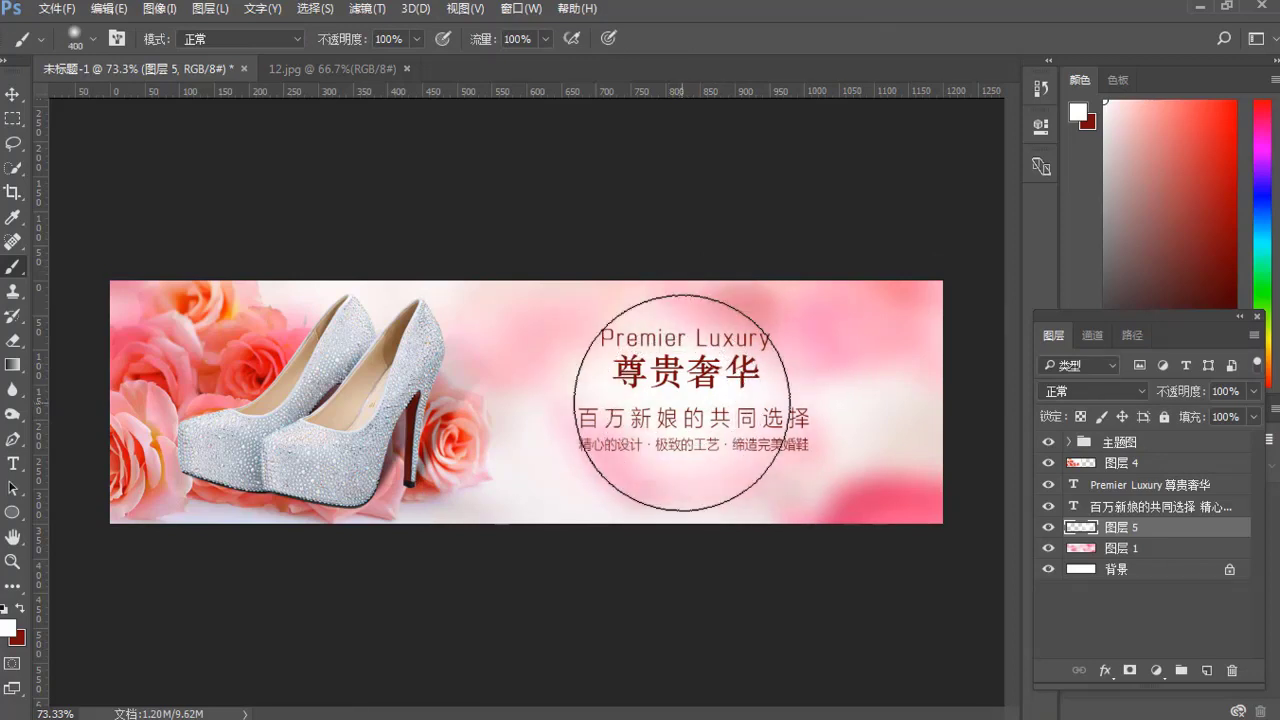
{"action": "left_click", "coordinate": [118, 40]}
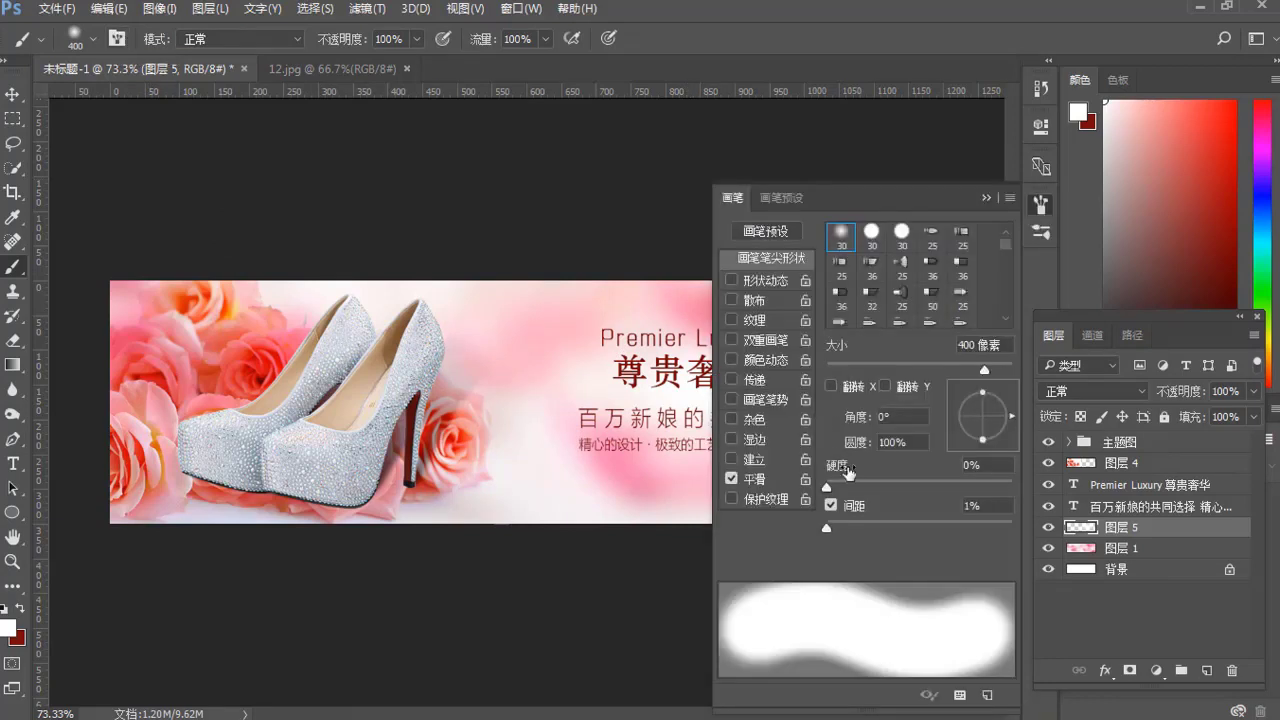
{"action": "left_click", "coordinate": [910, 441]}
{"action": "type", "text": "30"}
{"action": "left_click", "coordinate": [983, 198]}
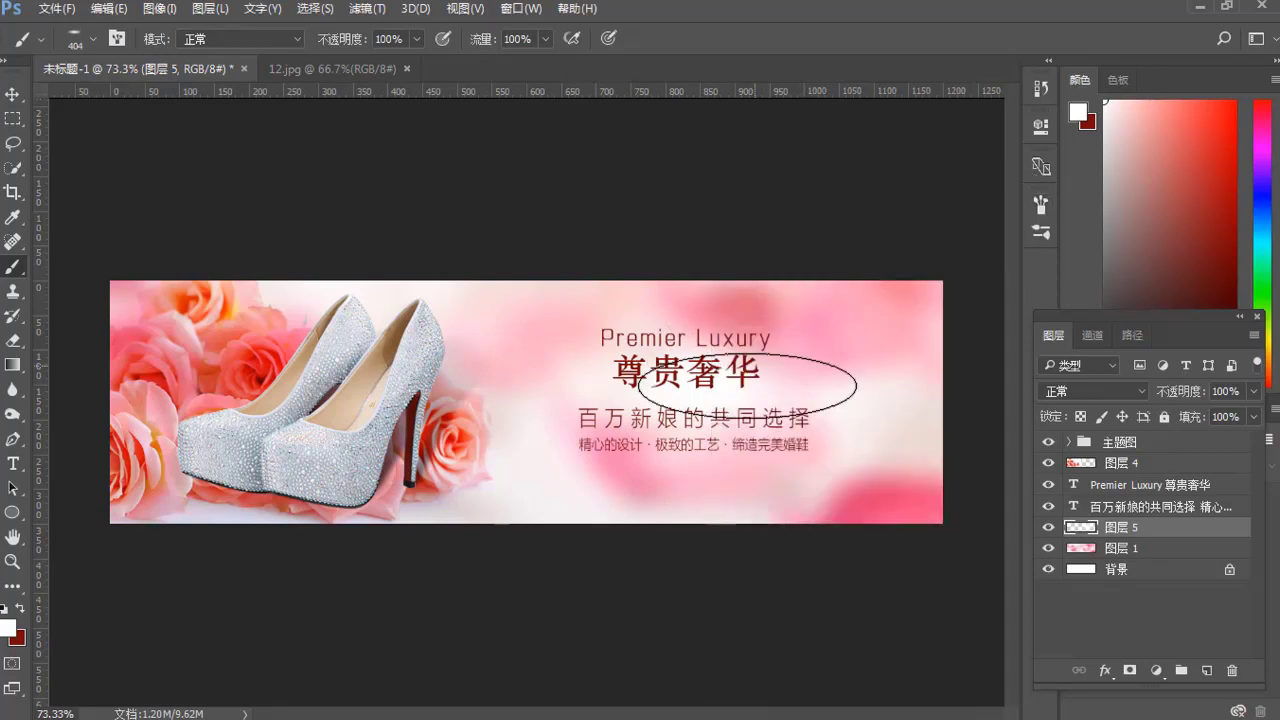
{"action": "key", "text": "bracketright"}
{"action": "key", "text": "bracketright"}
{"action": "key", "text": "bracketright"}
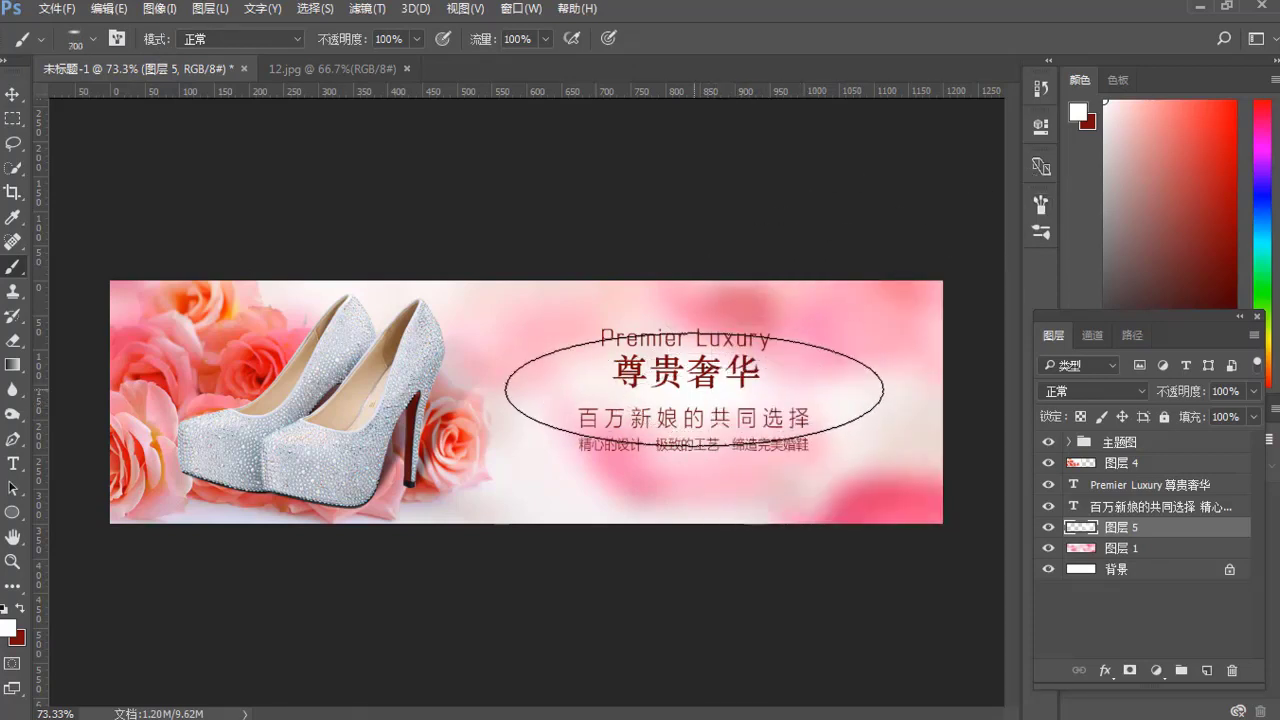
Step: Set the brush roundness to 50% and paint a soft white glow behind the text at 700 px and 600 px brush sizes
{"action": "left_click", "coordinate": [117, 39]}
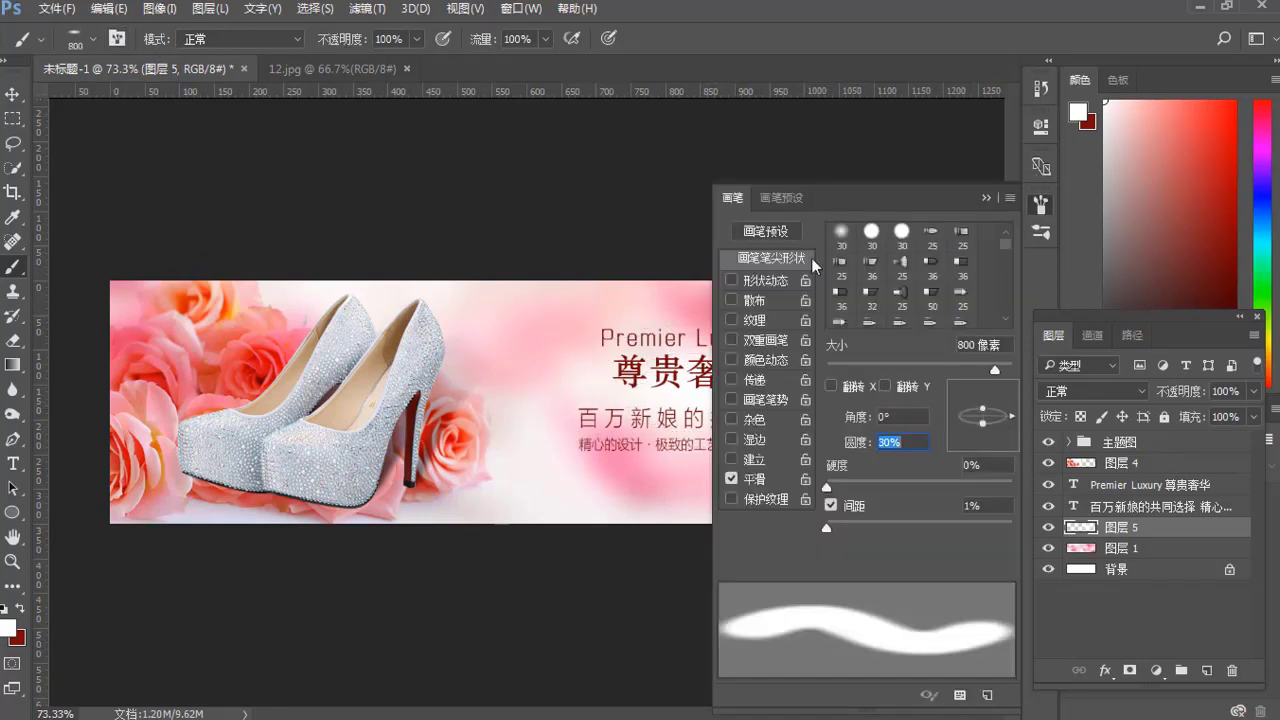
{"action": "type", "text": "50"}
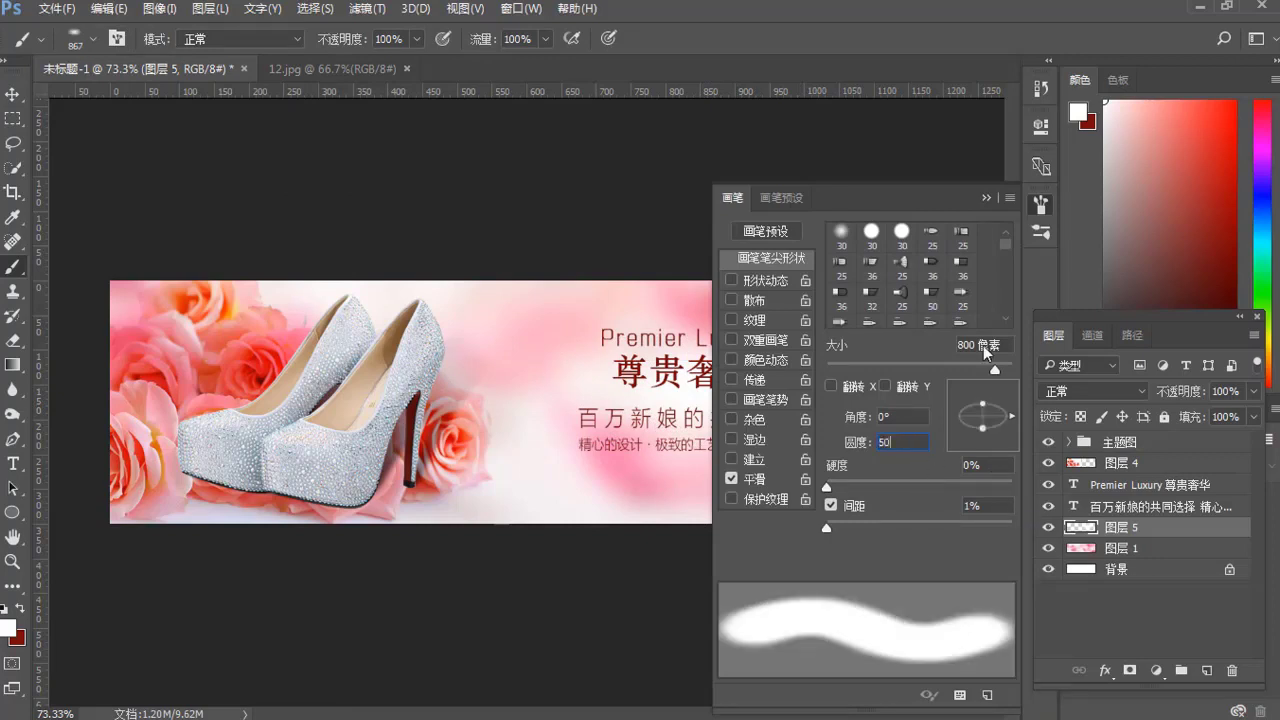
{"action": "left_click", "coordinate": [993, 199]}
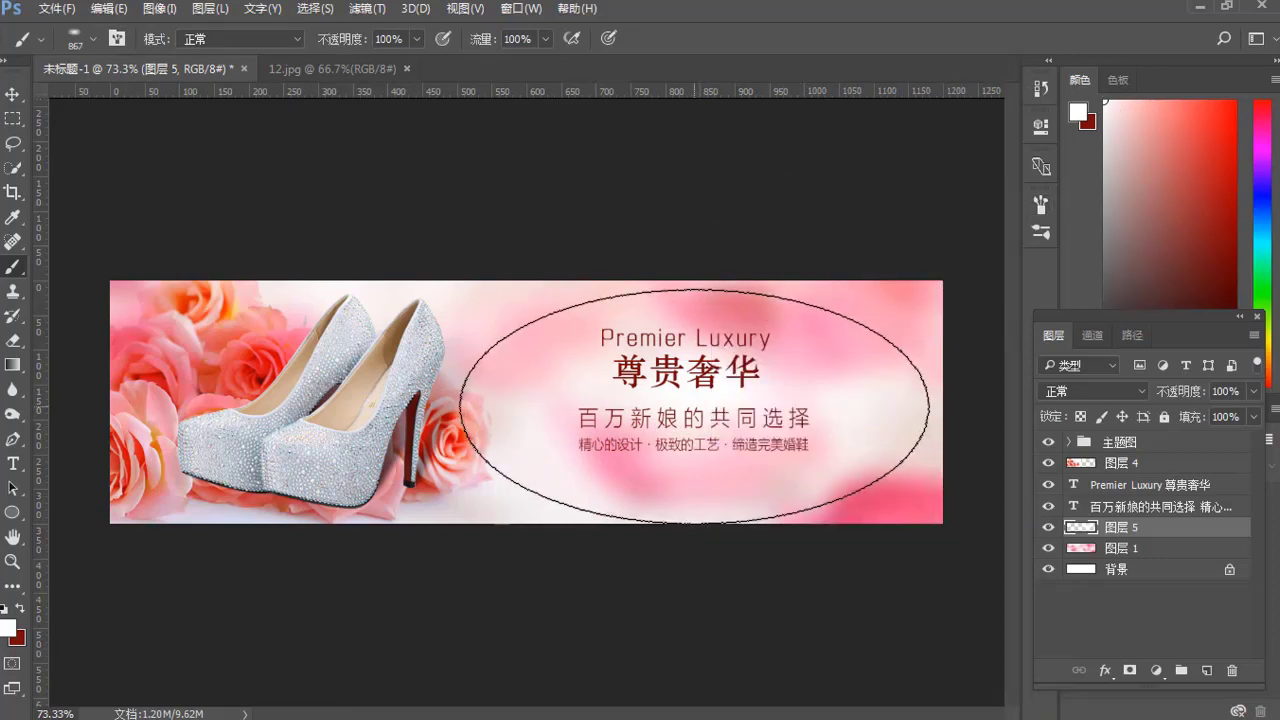
{"action": "key", "text": "bracketleft"}
{"action": "key", "text": "bracketleft"}
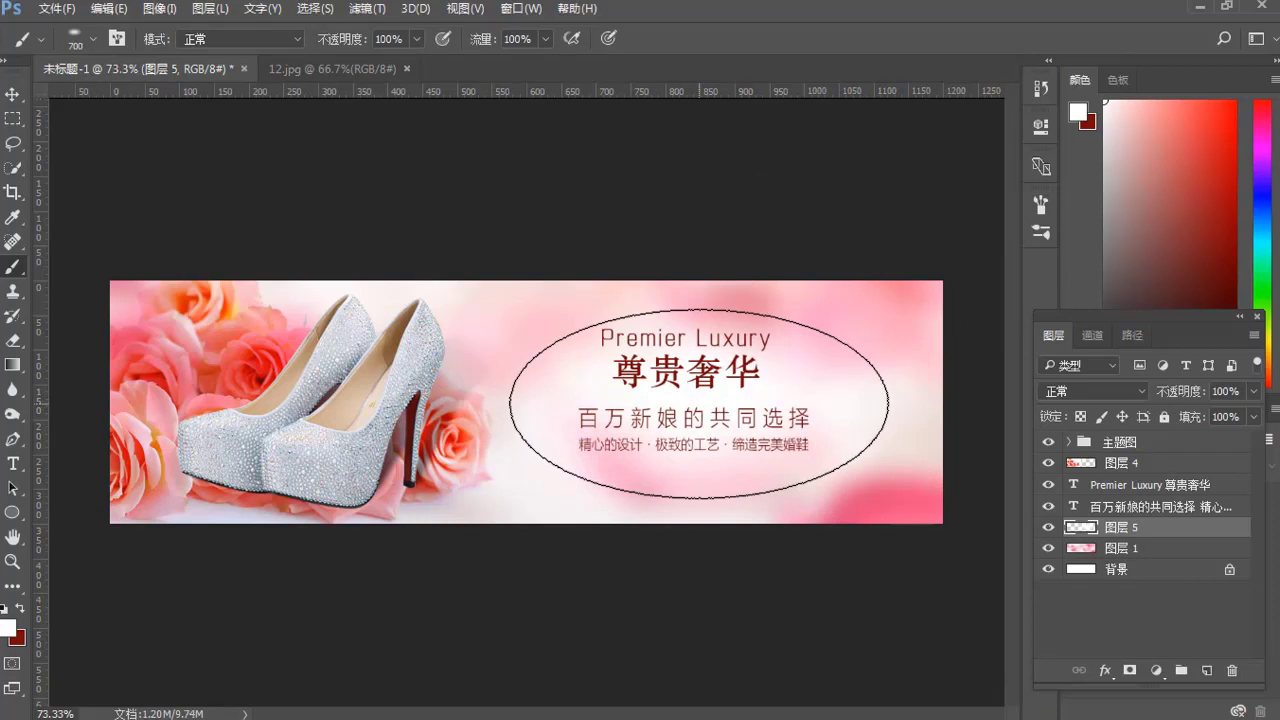
{"action": "key", "text": "bracketleft"}
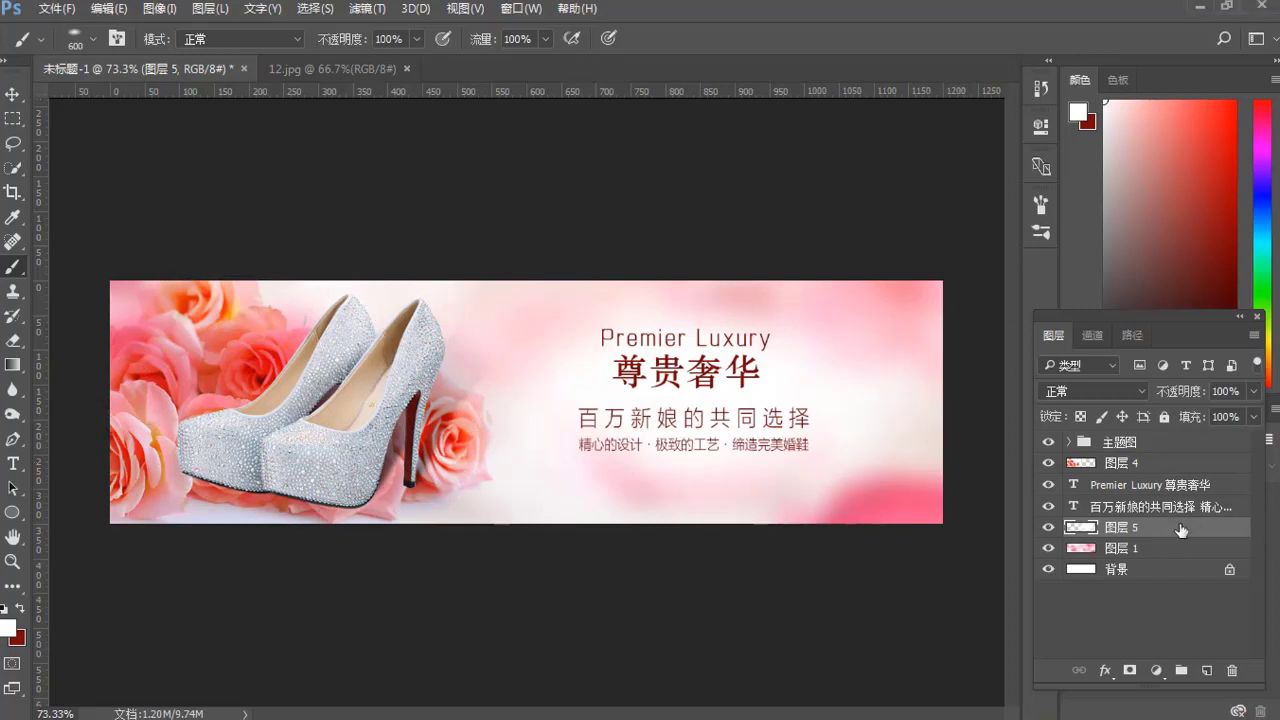
Step: Create a new layer above 图层 5 and paint a soft white glow behind the shoes with the brush enlarged to 900 px
{"action": "left_click", "coordinate": [1207, 670]}
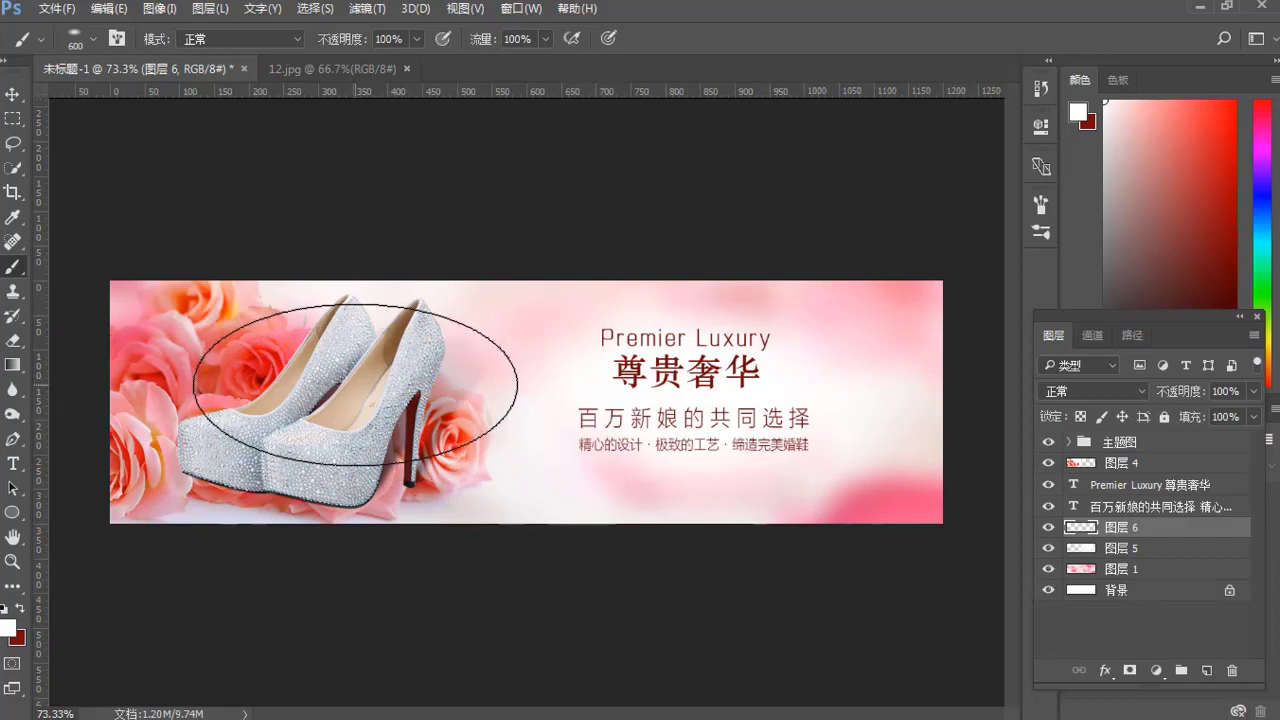
{"action": "key", "text": "bracketright"}
{"action": "key", "text": "bracketright"}
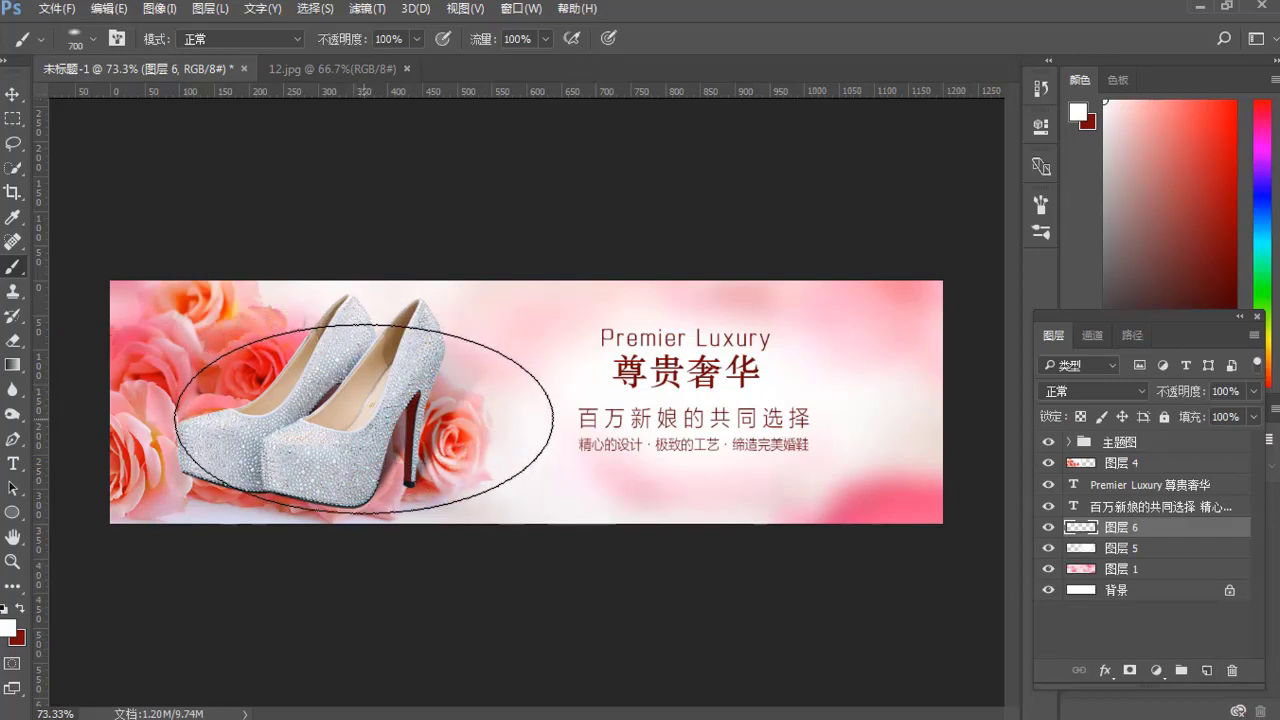
{"action": "key", "text": "bracketright"}
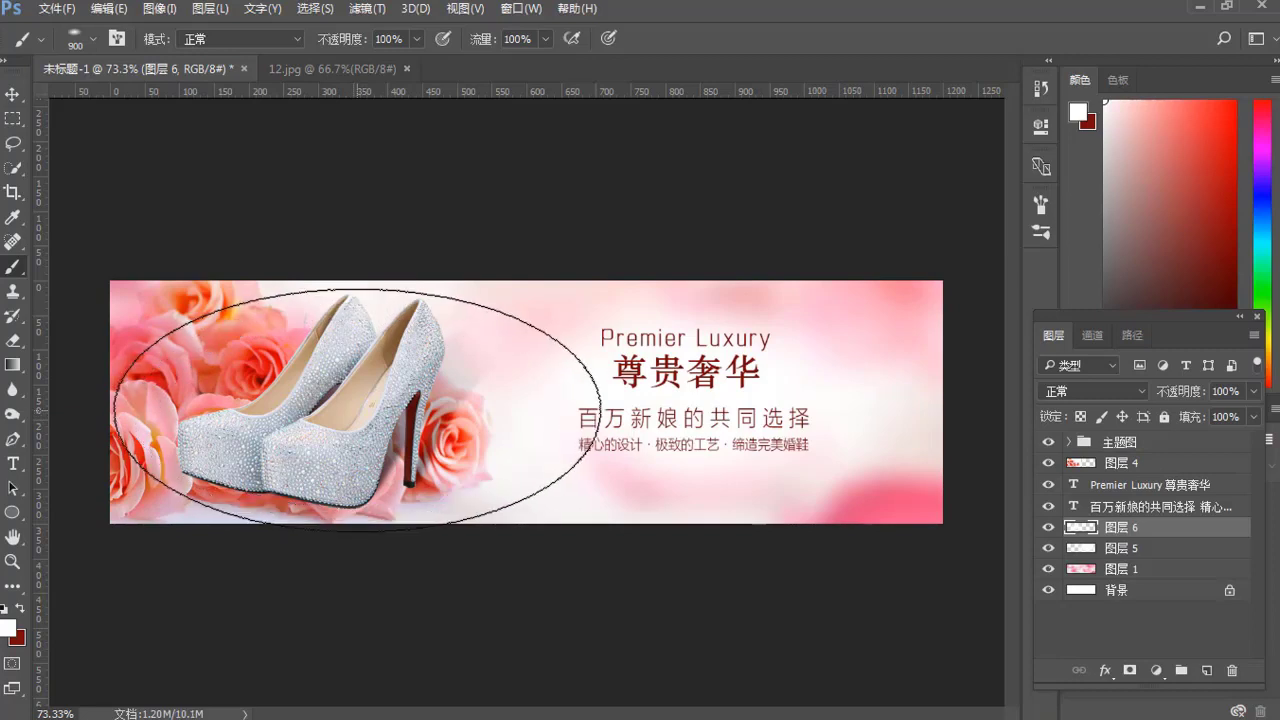
Step: Move 图层 6 above 图层 4 and paint more white over the roses around the shoes, reducing the brush to 600 px
{"action": "left_click_drag", "start_coordinate": [1175, 537], "coordinate": [1171, 463]}
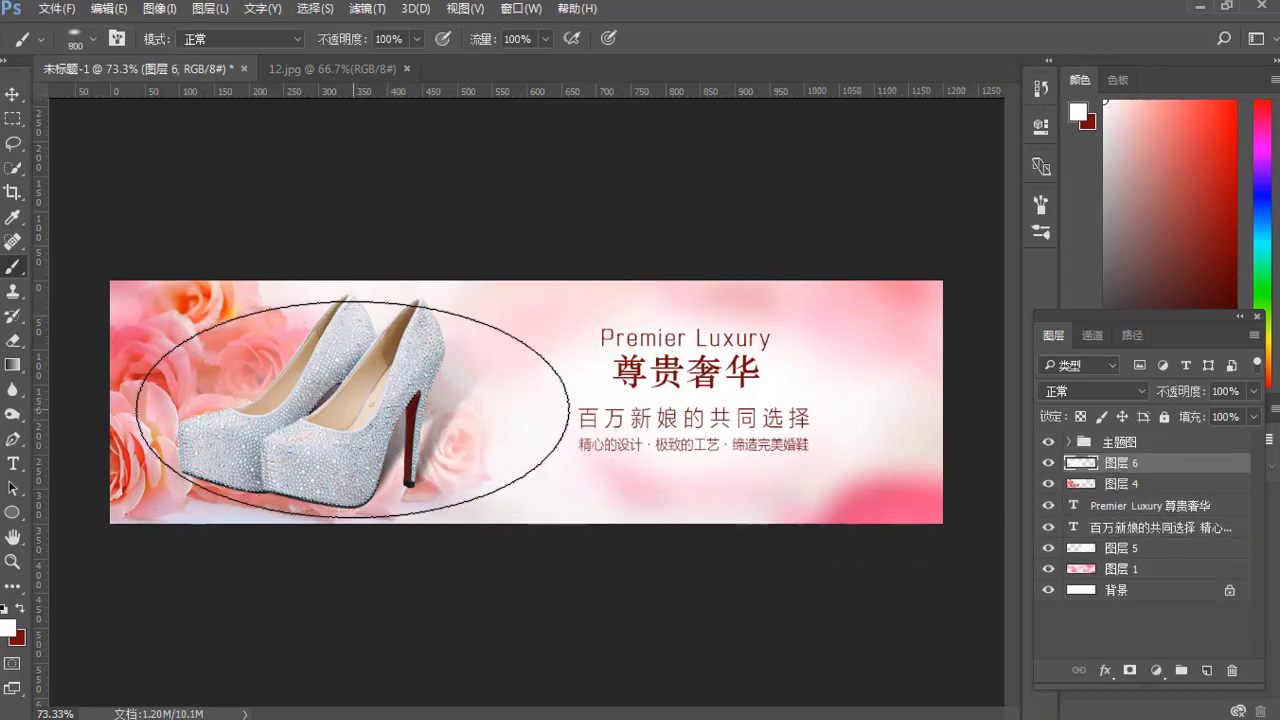
{"action": "key", "text": "bracketleft"}
{"action": "key", "text": "bracketleft"}
{"action": "key", "text": "bracketleft"}
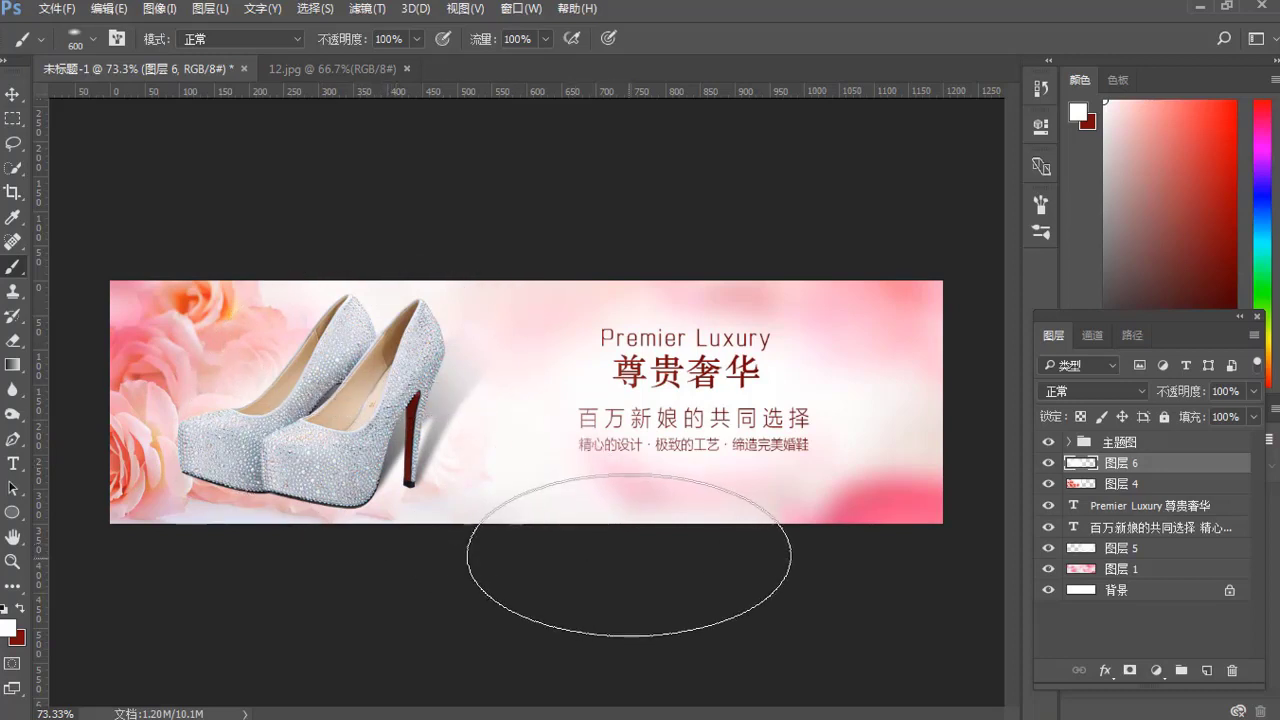
Step: Lower the opacity of the white glow layer 图层 6 to 71%
{"action": "key", "text": "v"}
{"action": "key", "text": "ctrl+minus"}
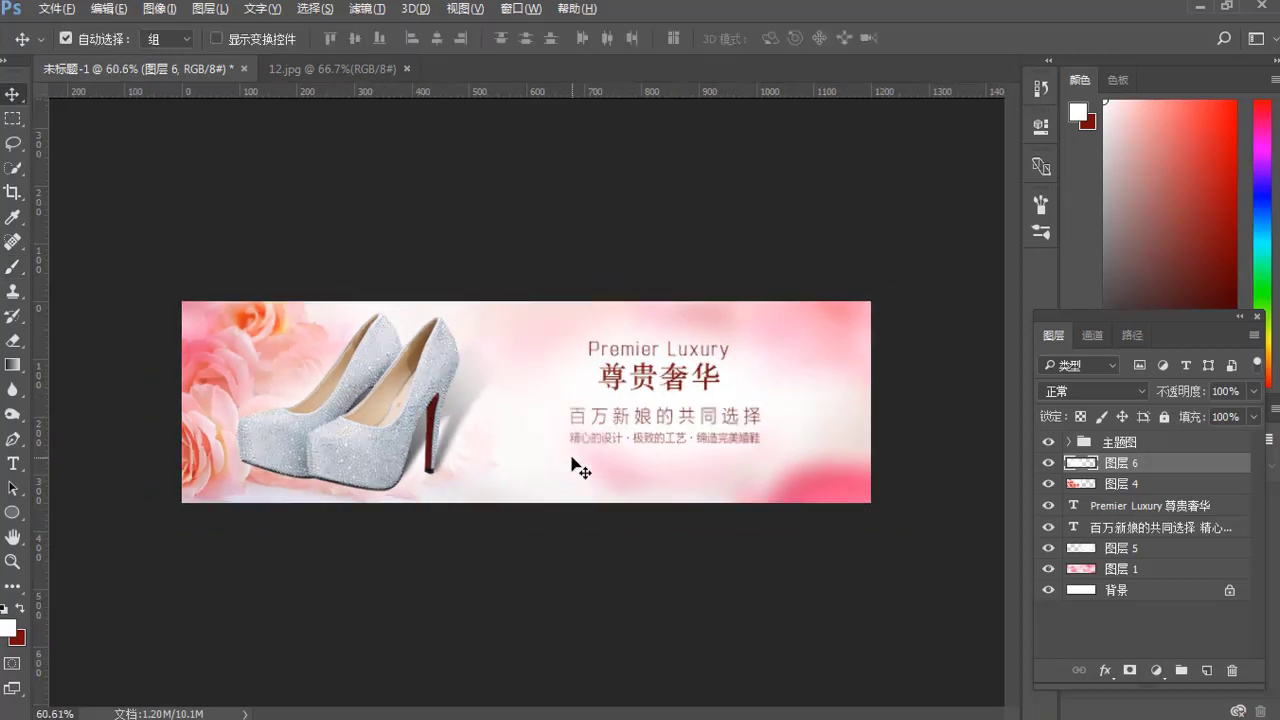
{"action": "key", "text": "ctrl+plus"}
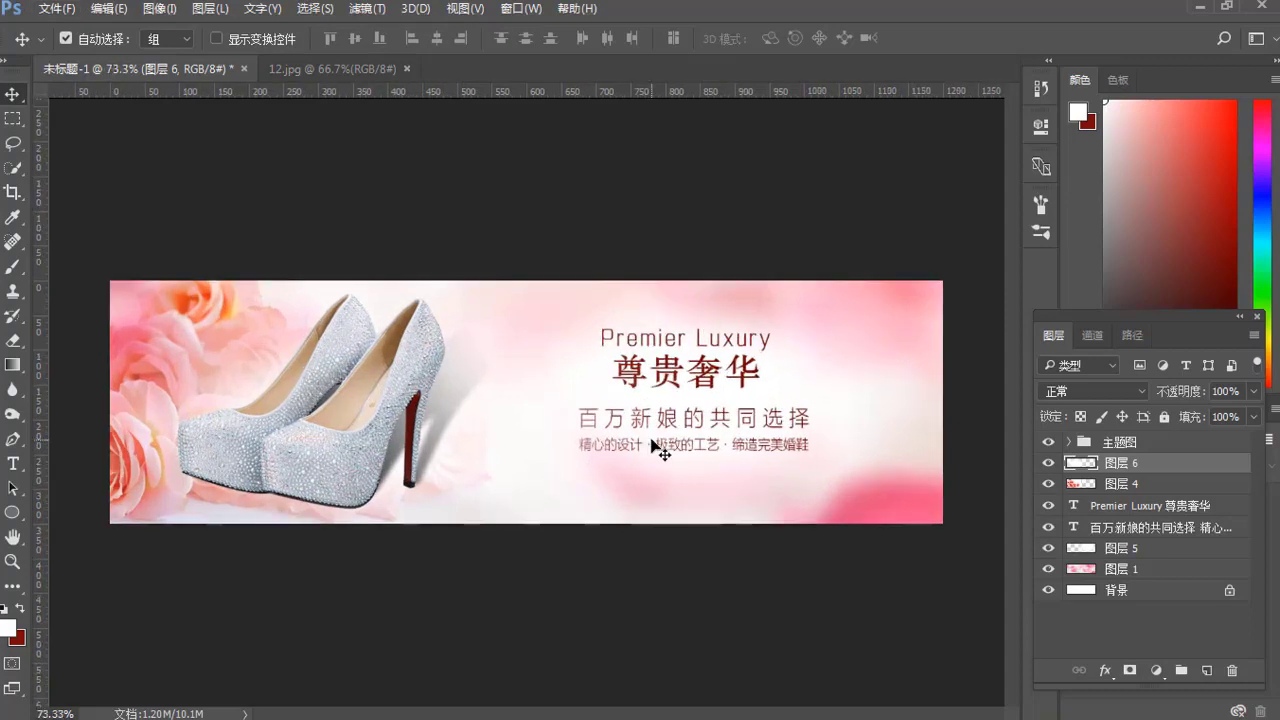
{"action": "key", "text": "ctrl+minus"}
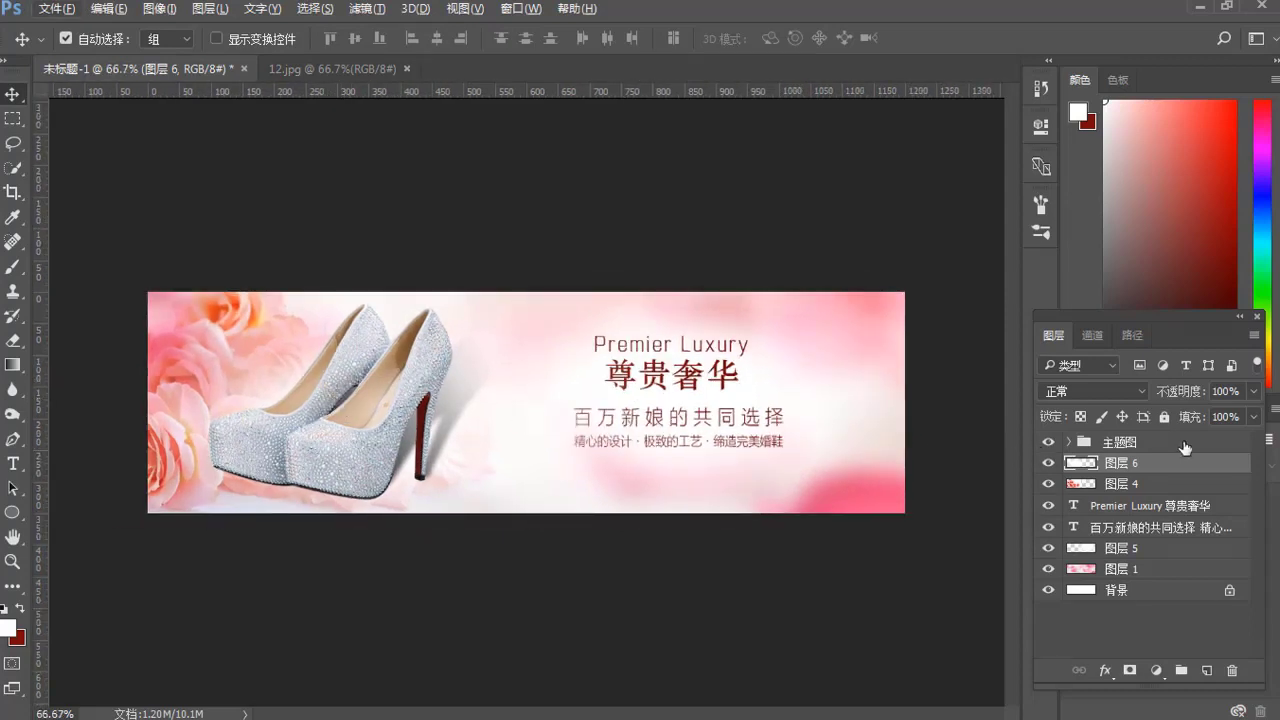
{"action": "left_click", "coordinate": [1253, 391]}
{"action": "left_click_drag", "start_coordinate": [1255, 413], "coordinate": [1232, 413]}
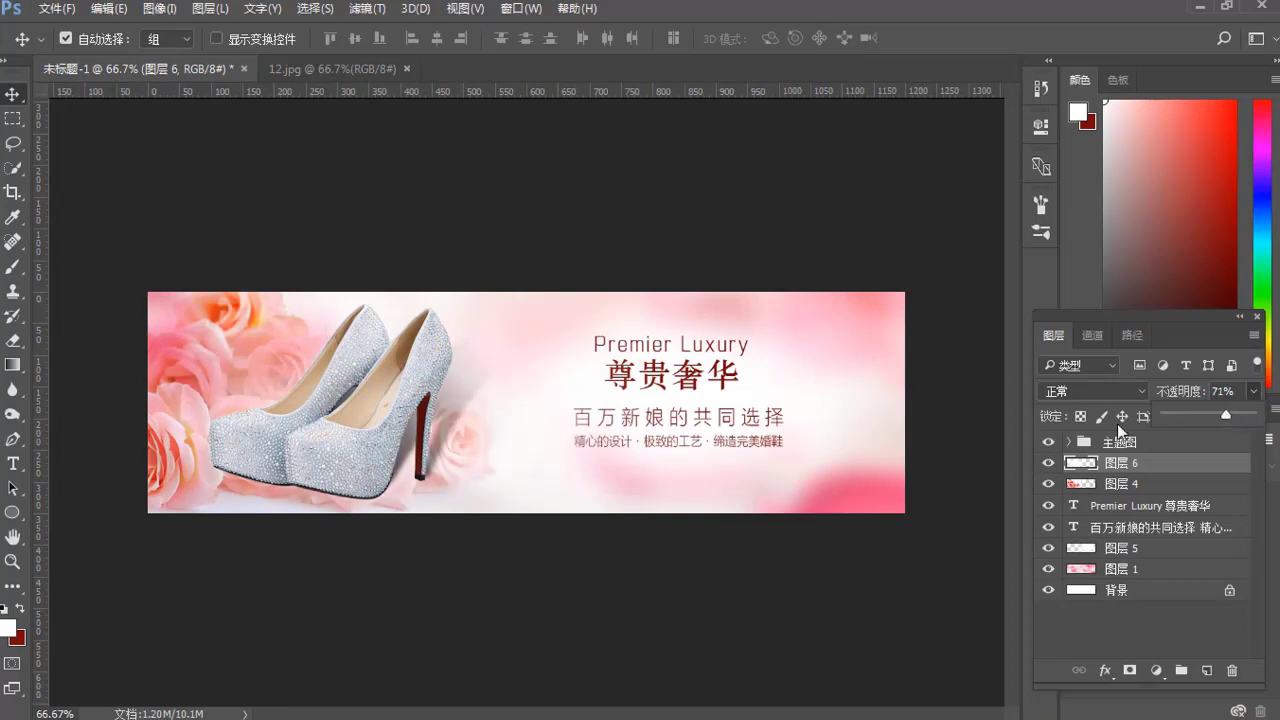
Step: Move the 主题图 shoe group slightly to the right, toward the text
{"action": "left_click", "coordinate": [1112, 443]}
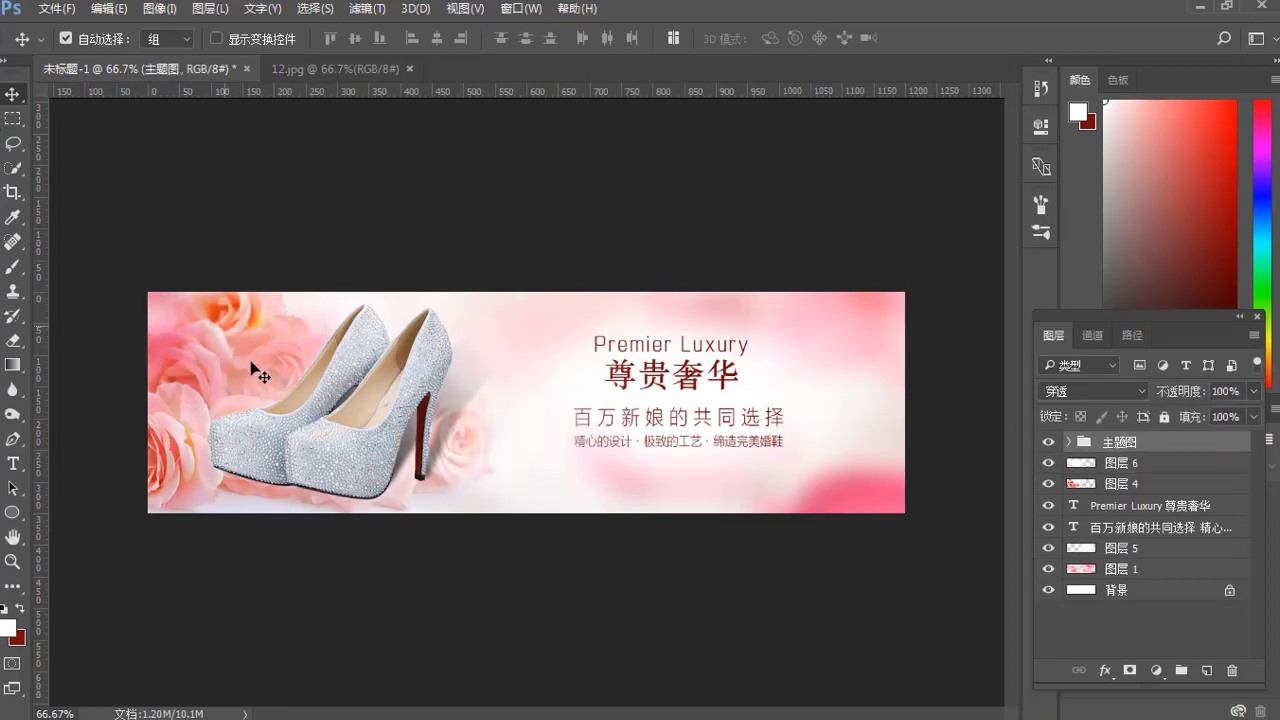
{"action": "left_click_drag", "start_coordinate": [351, 403], "coordinate": [376, 403]}
Step: Group the two text layers and name the group 文案
{"action": "left_click", "coordinate": [668, 374]}
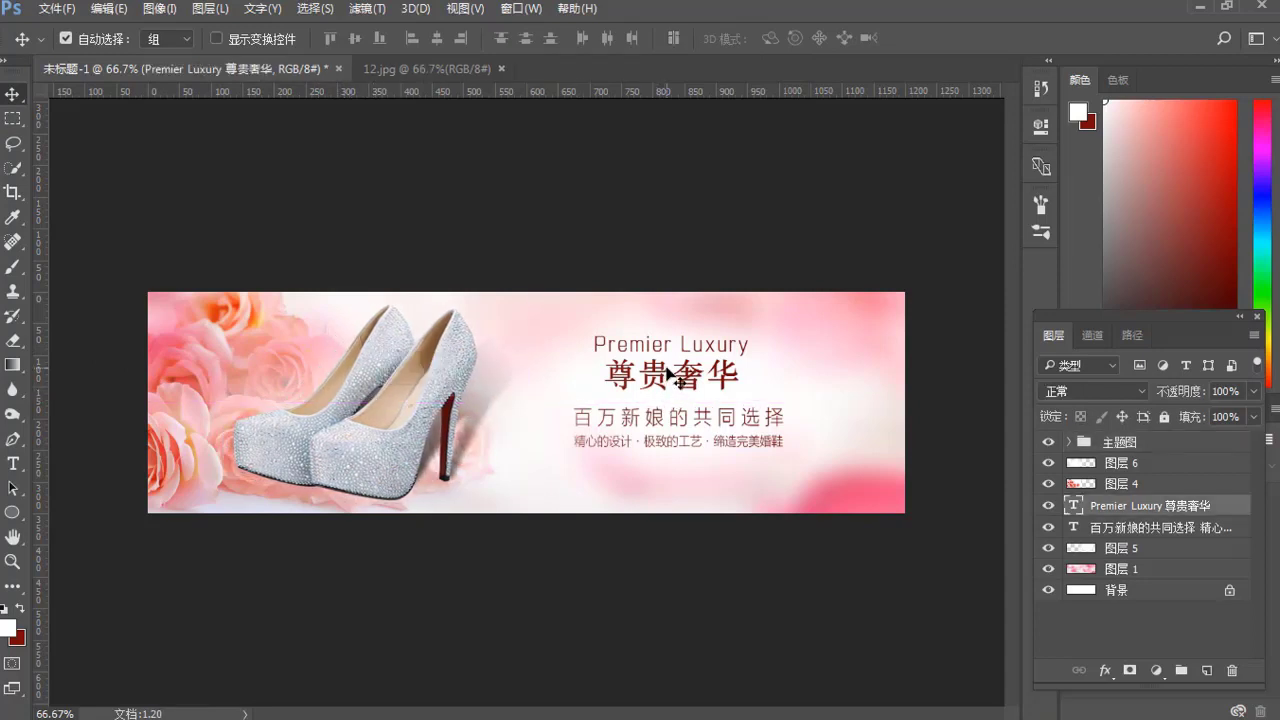
{"action": "left_click", "coordinate": [1175, 527], "text": "shift"}
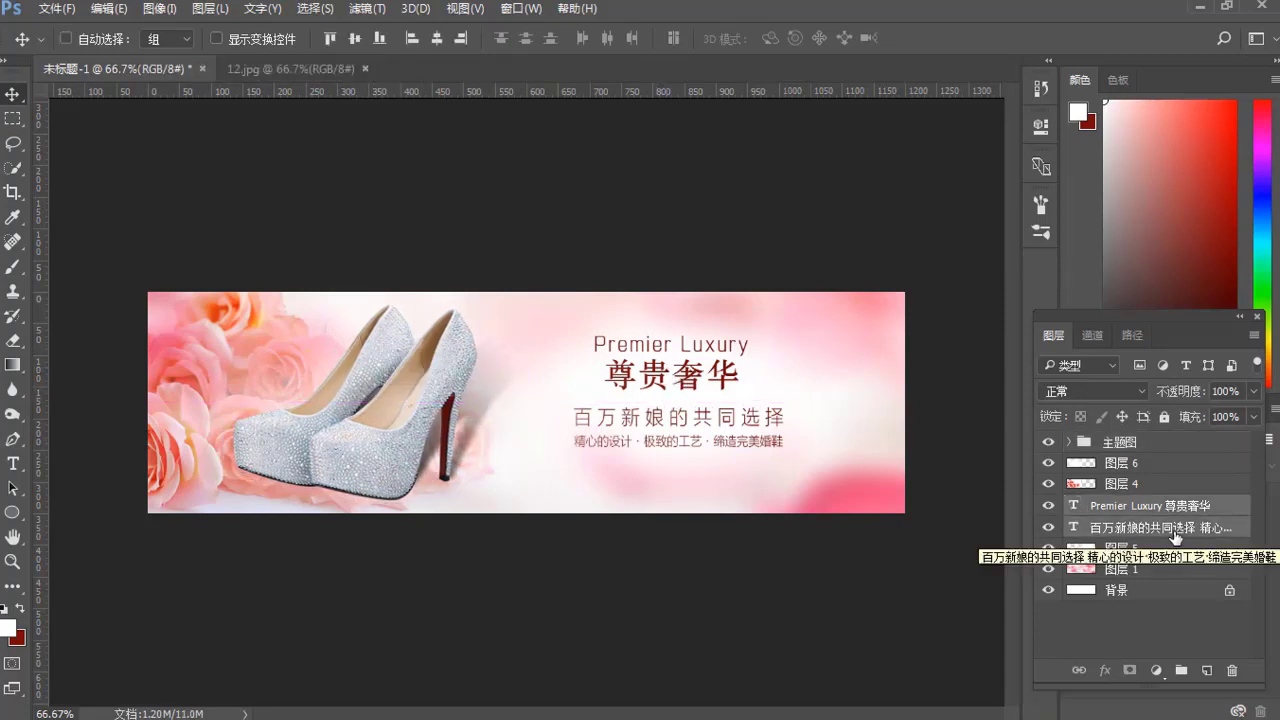
{"action": "key", "text": "ctrl+g"}
{"action": "double_click", "coordinate": [1117, 508]}
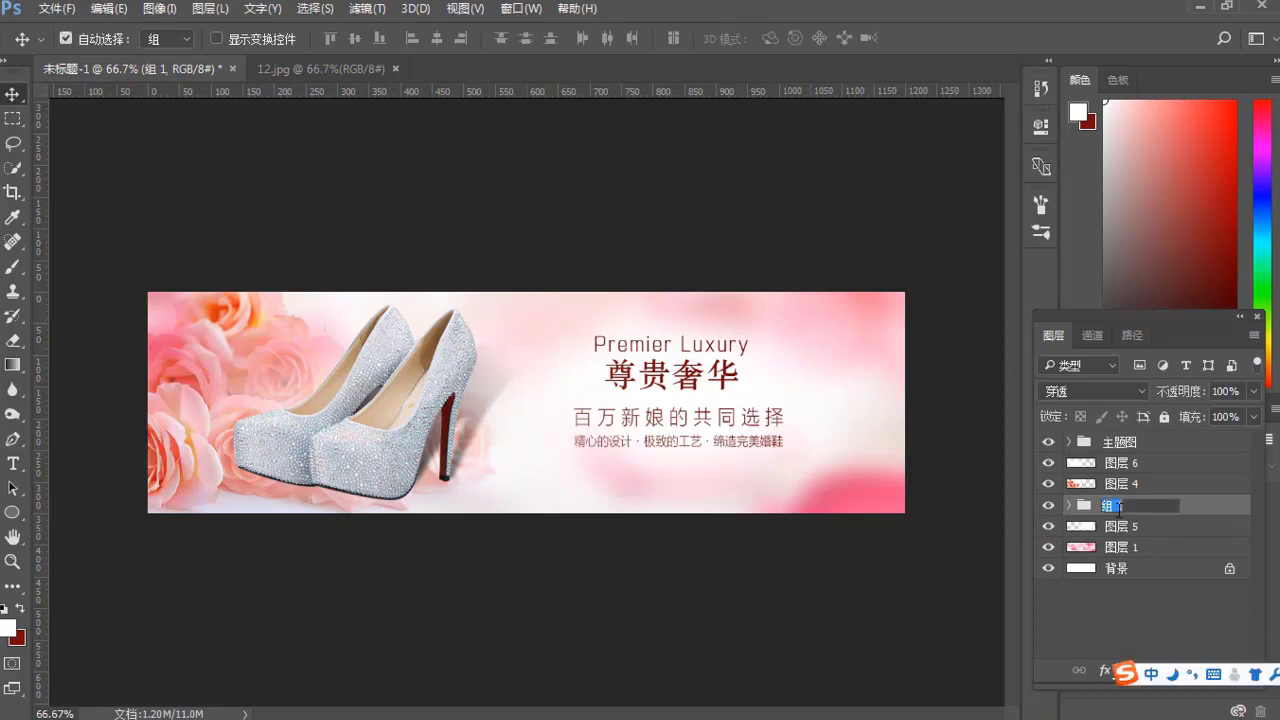
{"action": "type", "text": "wena2"}
{"action": "key", "text": "Return"}
{"action": "left_click", "coordinate": [1117, 527]}
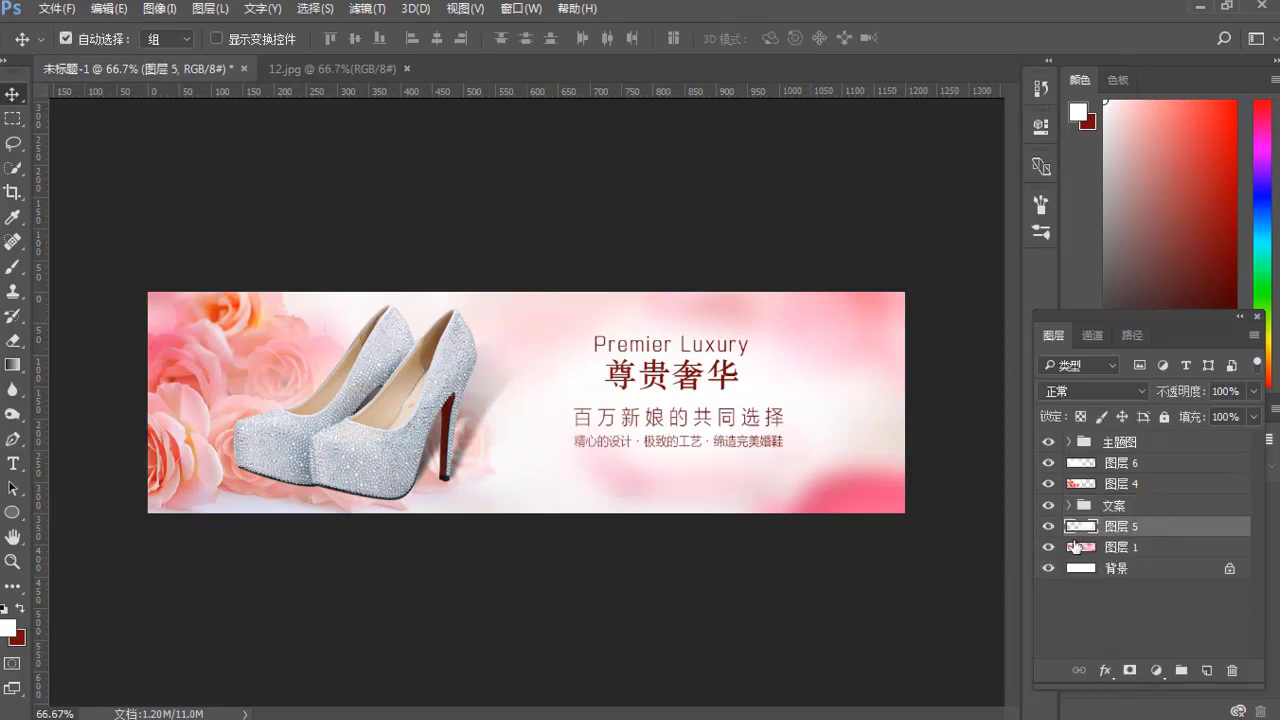
{"action": "left_click", "coordinate": [1050, 528]}
{"action": "left_click", "coordinate": [1117, 546]}
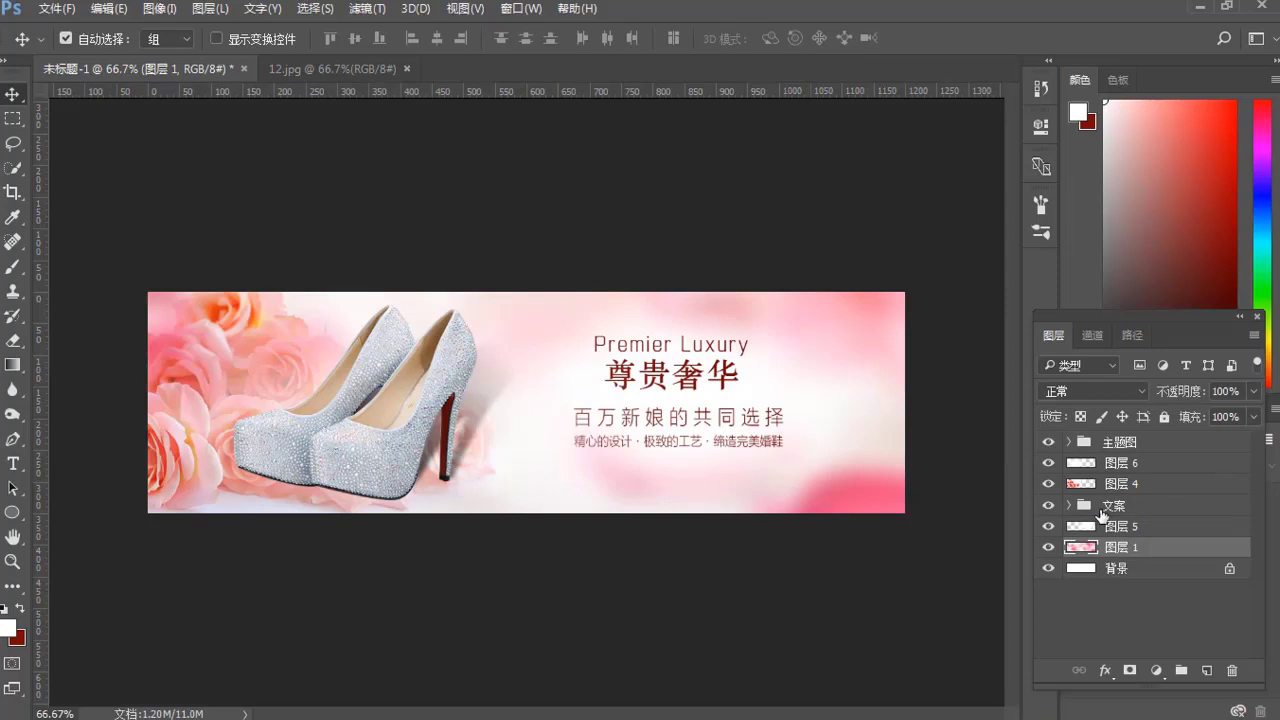
Step: Move the 文案 text group left toward the shoes and slightly down
{"action": "left_click", "coordinate": [1102, 507]}
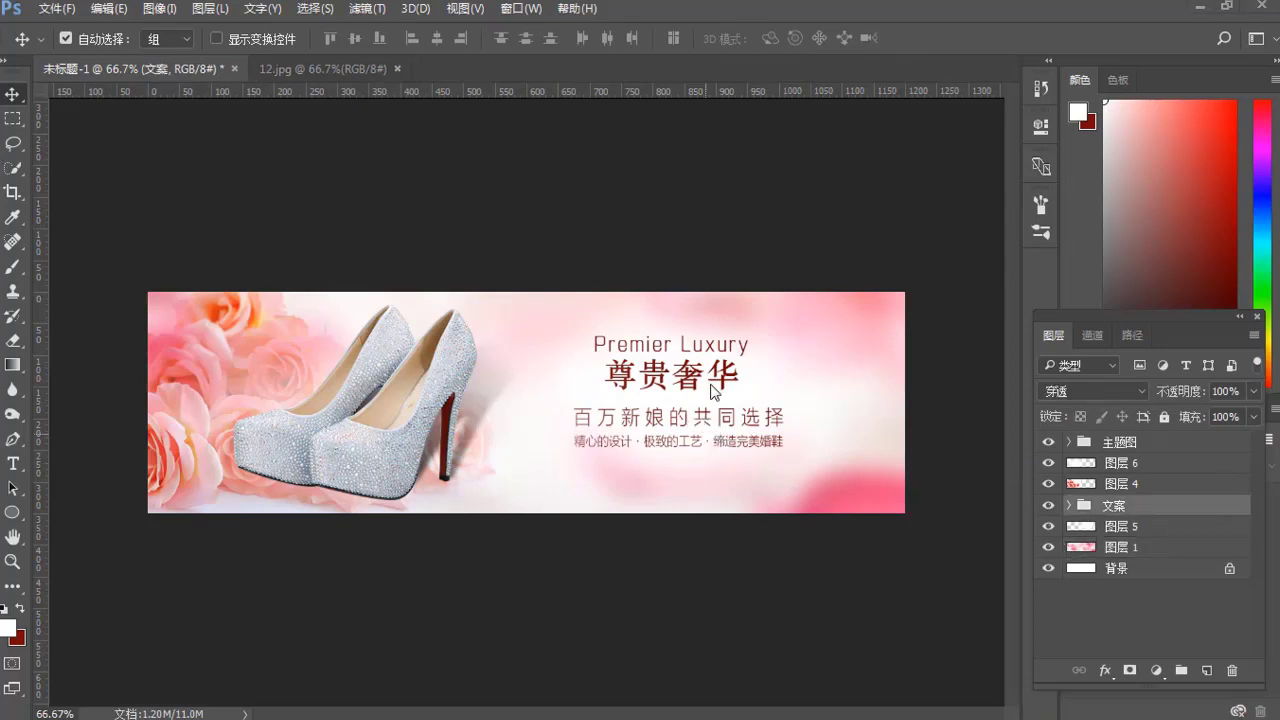
{"action": "left_click_drag", "start_coordinate": [666, 395], "coordinate": [665, 398]}
{"action": "key", "text": "shift+Left"}
{"action": "key", "text": "shift+Left"}
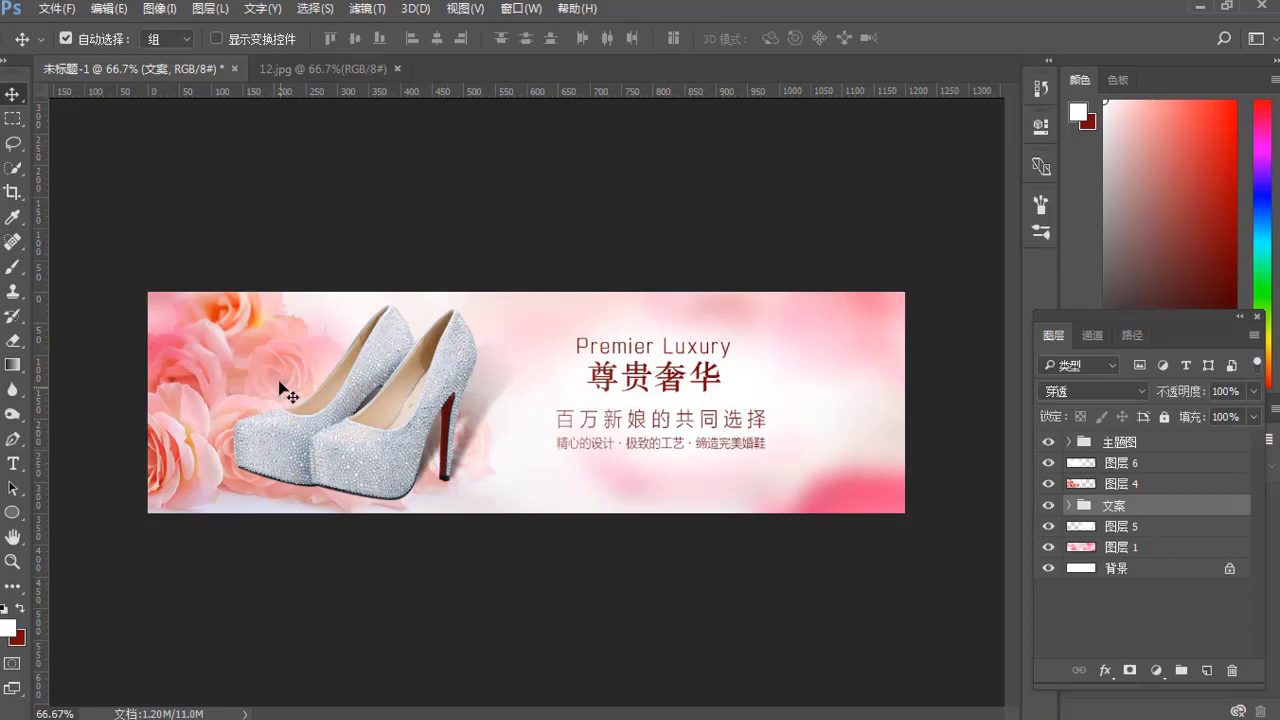
Step: Erase the white glow on 图层 6 over the roses with a 300 px eraser, first at 31% and finally at 100% opacity
{"action": "left_click", "coordinate": [1110, 463]}
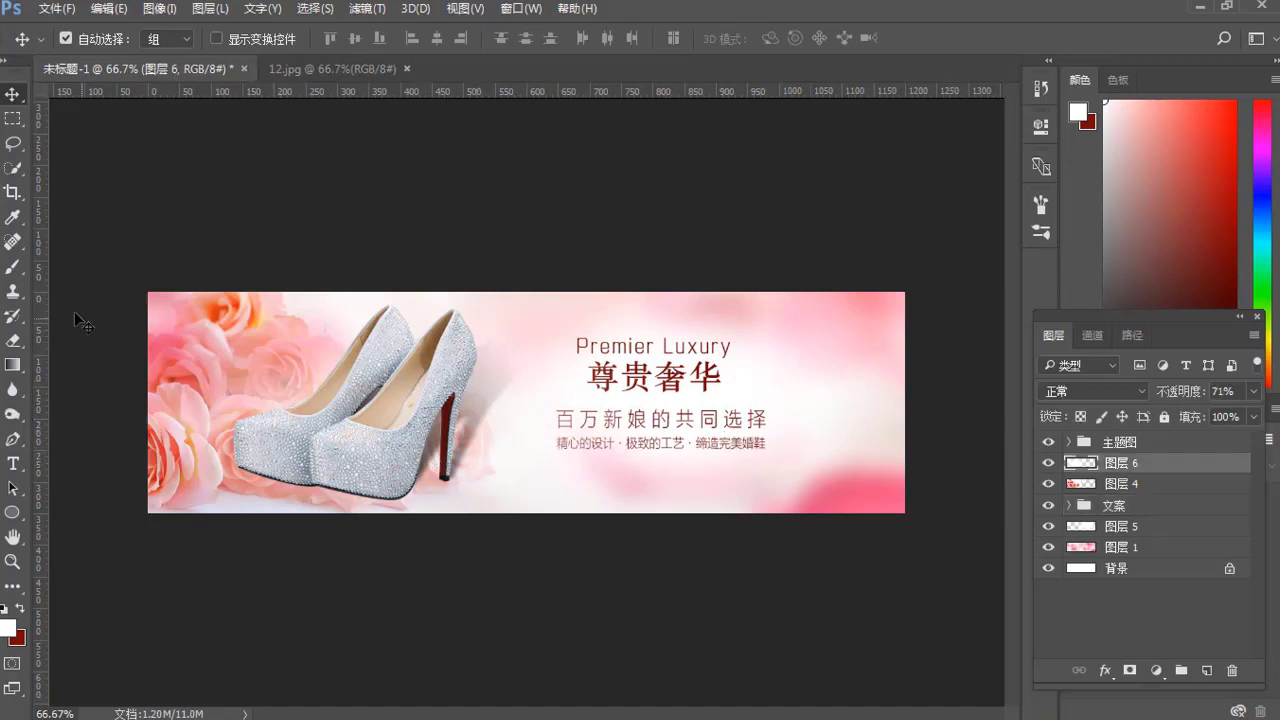
{"action": "key", "text": "e"}
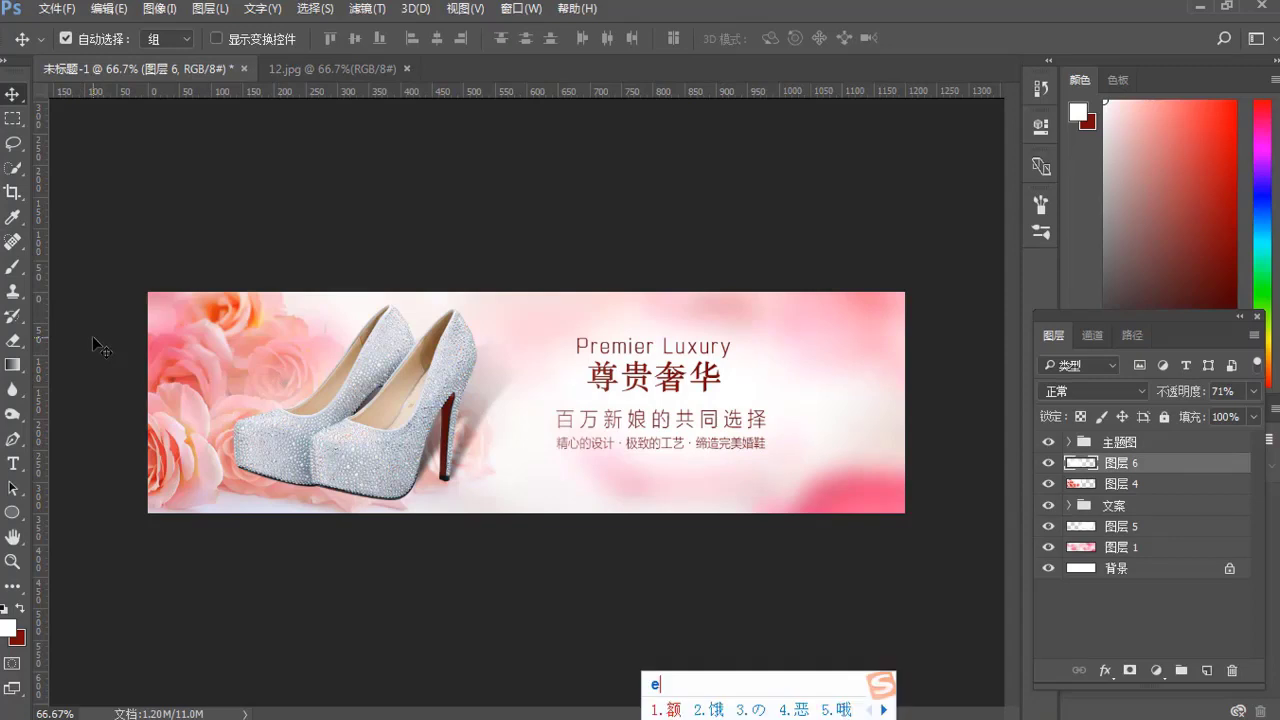
{"action": "key", "text": "shift"}
{"action": "key", "text": "e"}
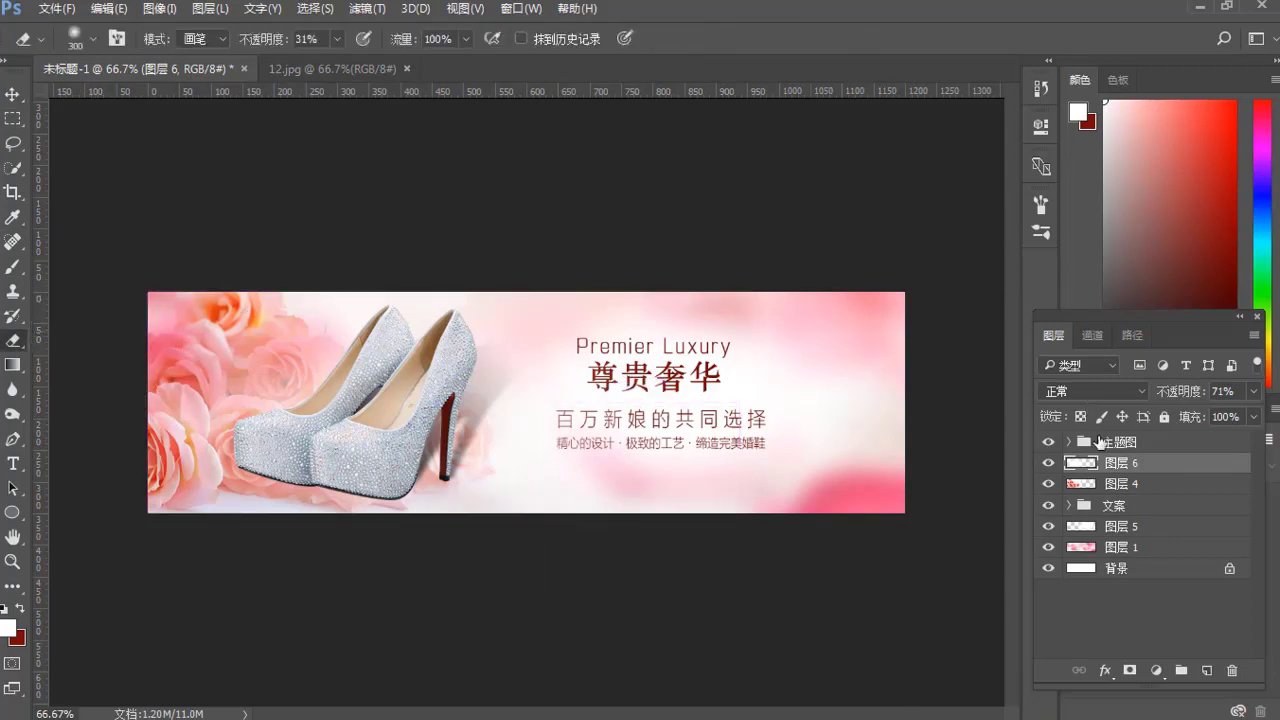
{"action": "left_click", "coordinate": [1049, 464]}
{"action": "left_click", "coordinate": [1049, 464]}
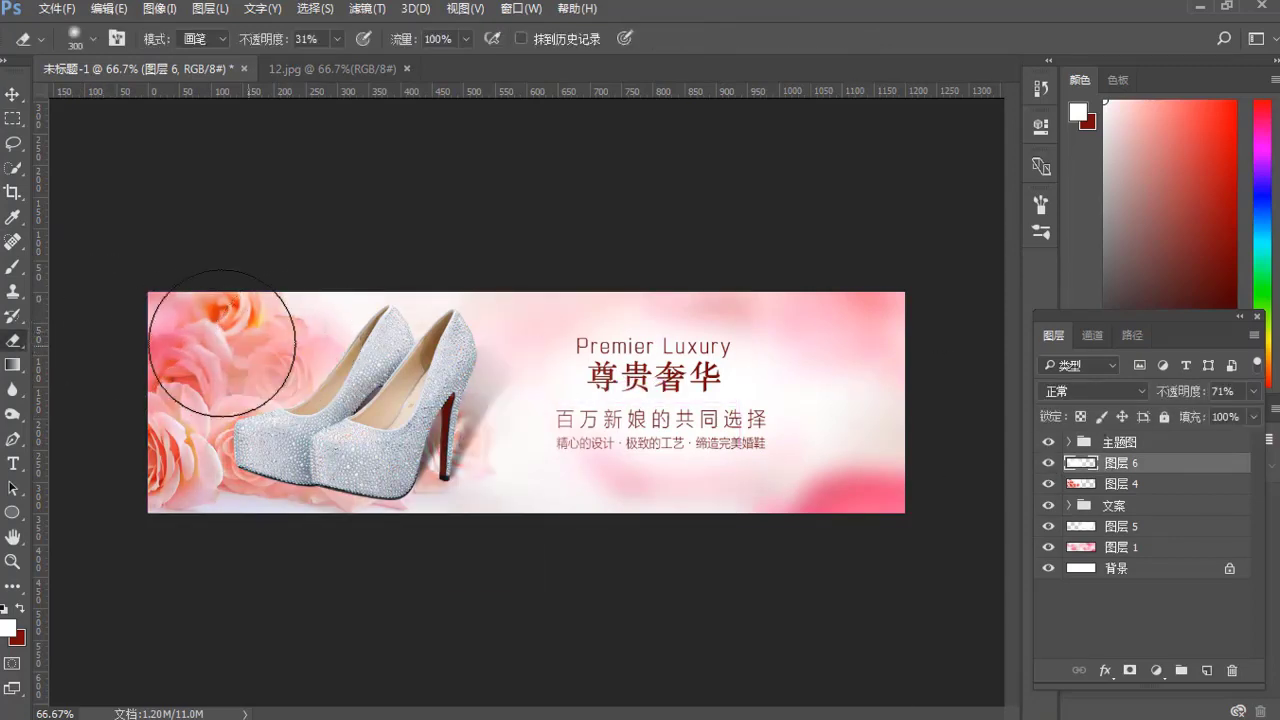
{"action": "mouse_move", "coordinate": [178, 330]}
{"action": "left_mouse_down"}
{"action": "mouse_move", "coordinate": [246, 350]}
{"action": "mouse_move", "coordinate": [266, 350]}
{"action": "mouse_move", "coordinate": [269, 336]}
{"action": "mouse_move", "coordinate": [242, 322]}
{"action": "mouse_move", "coordinate": [191, 375]}
{"action": "left_mouse_up"}
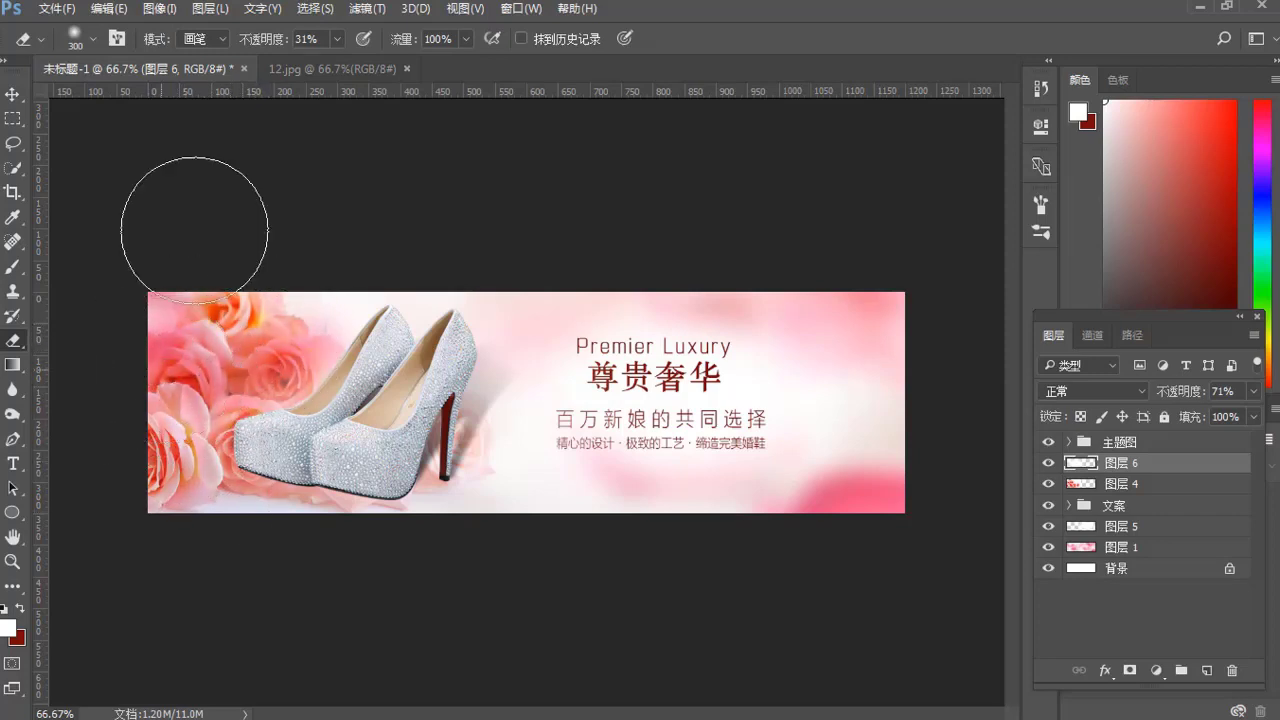
{"action": "left_click", "coordinate": [338, 40]}
{"action": "left_click", "coordinate": [177, 334]}
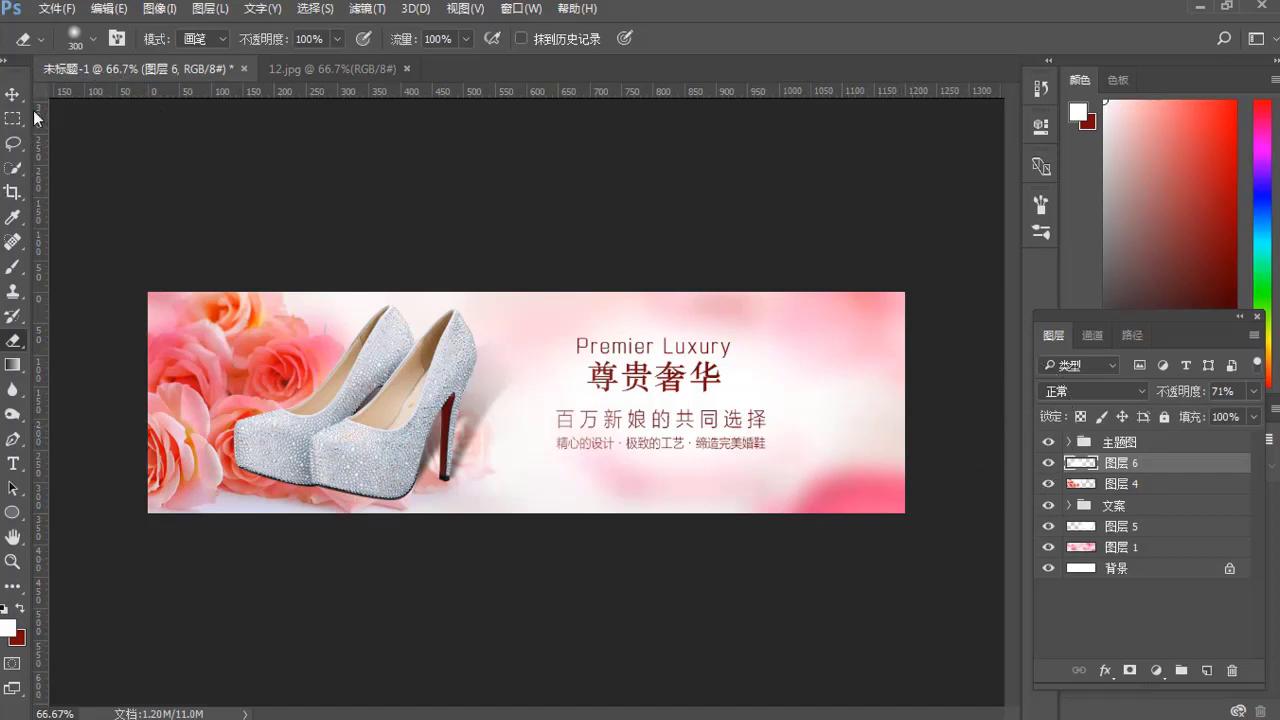
Step: Fine-tune the horizontal position of the 主题图 shoe group, nudging it left and back to the right
{"action": "key", "text": "v"}
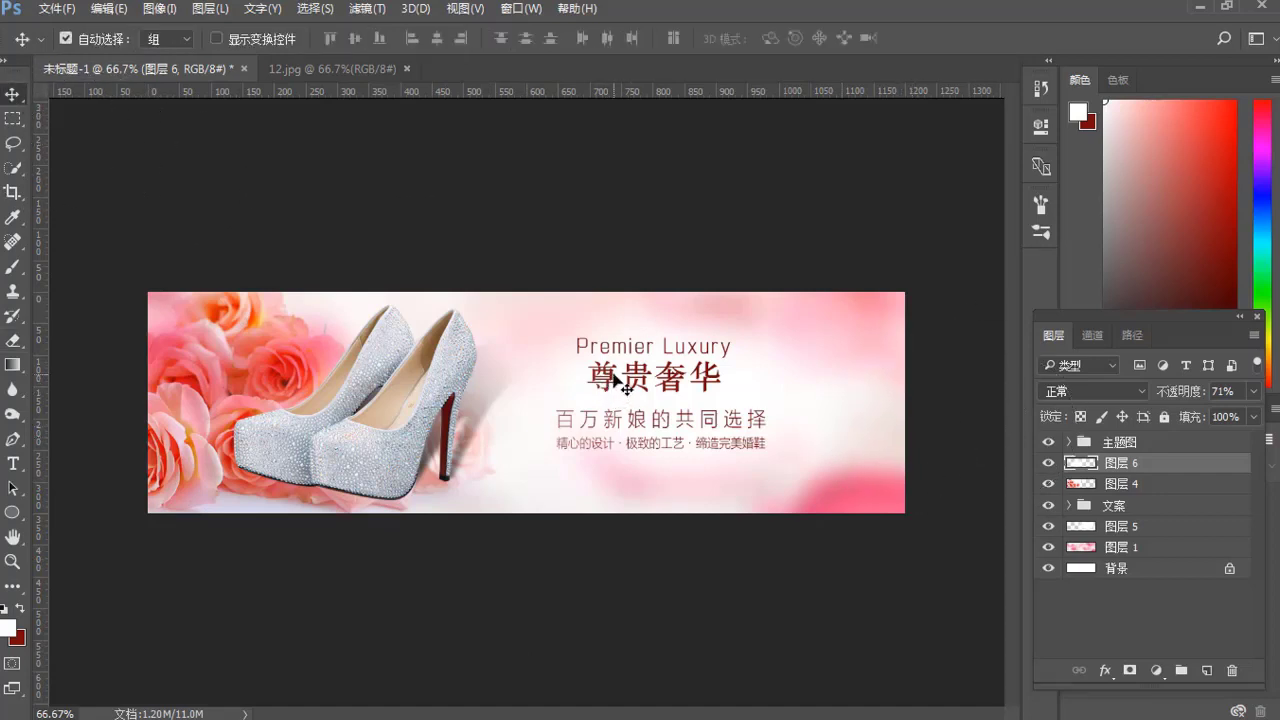
{"action": "left_click", "coordinate": [1152, 442]}
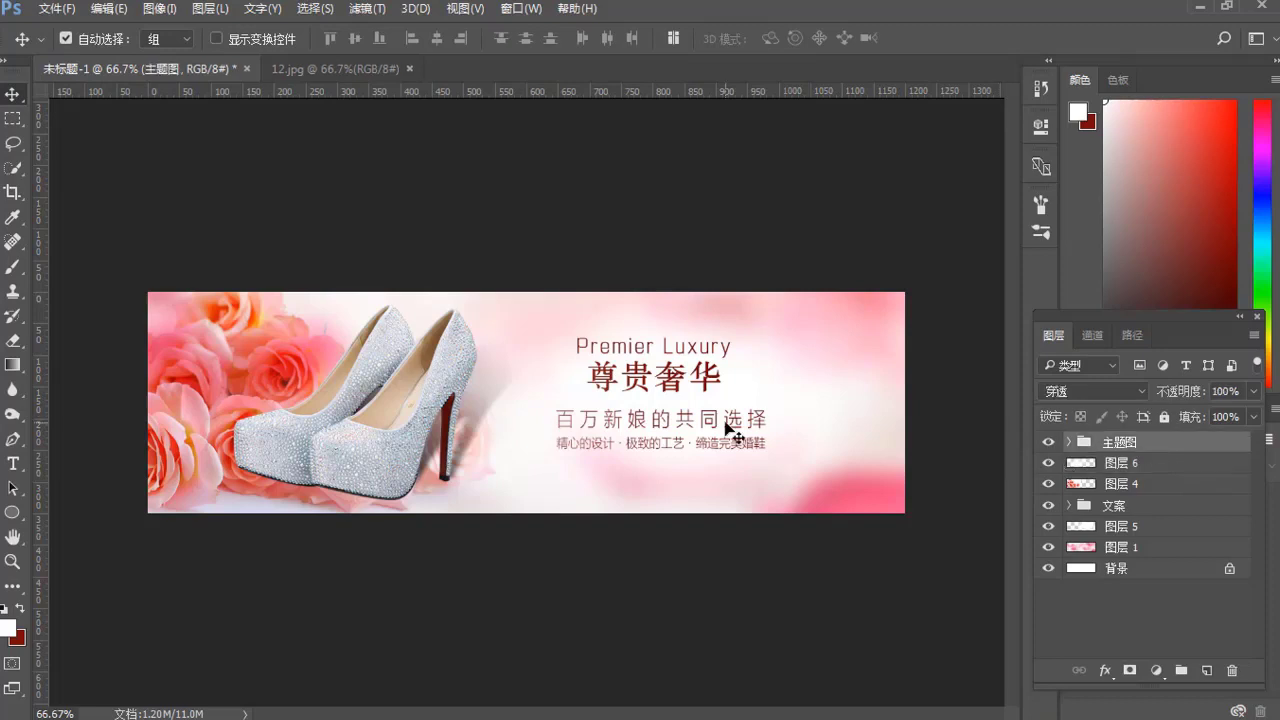
{"action": "key", "text": "shift+Left"}
{"action": "key", "text": "shift+Left"}
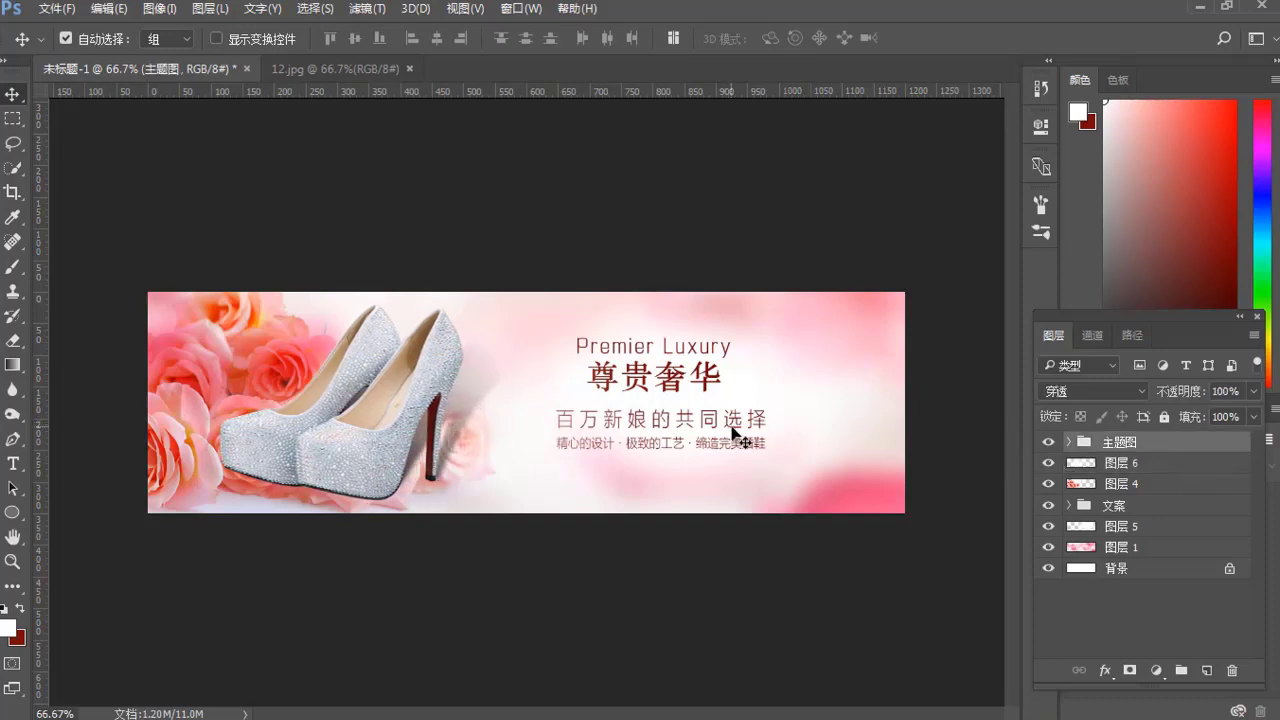
{"action": "key", "text": "ctrl"}
{"action": "key", "text": "shift+Right"}
{"action": "key", "text": "shift+Right"}
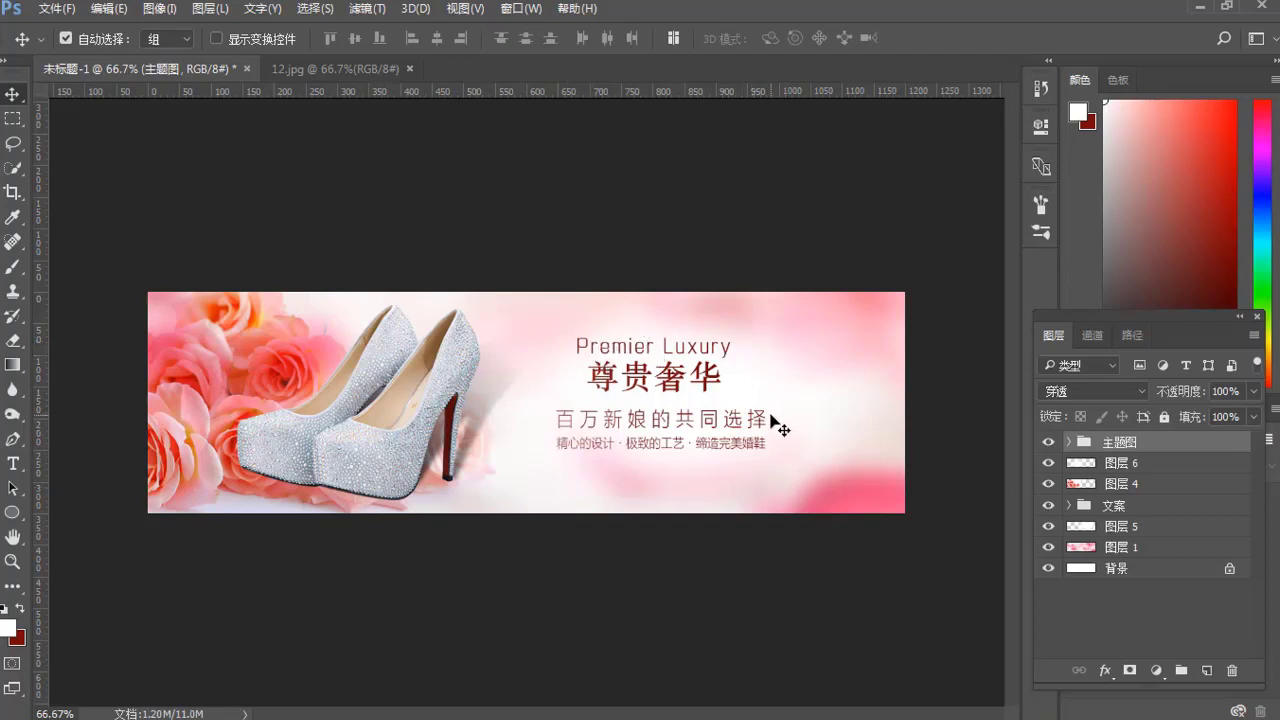
Step: Nudge the 文案 text group down by 2 px
{"action": "left_click", "coordinate": [730, 425]}
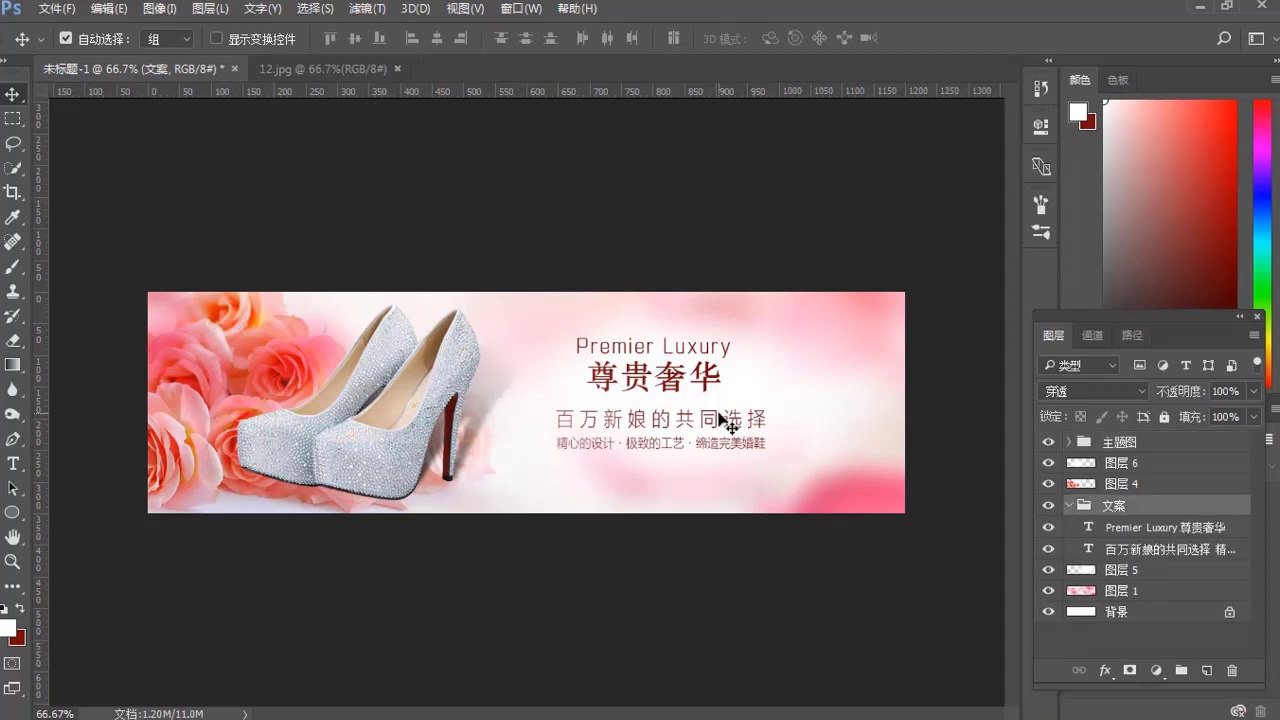
{"action": "key", "text": "Down"}
{"action": "key", "text": "Down"}
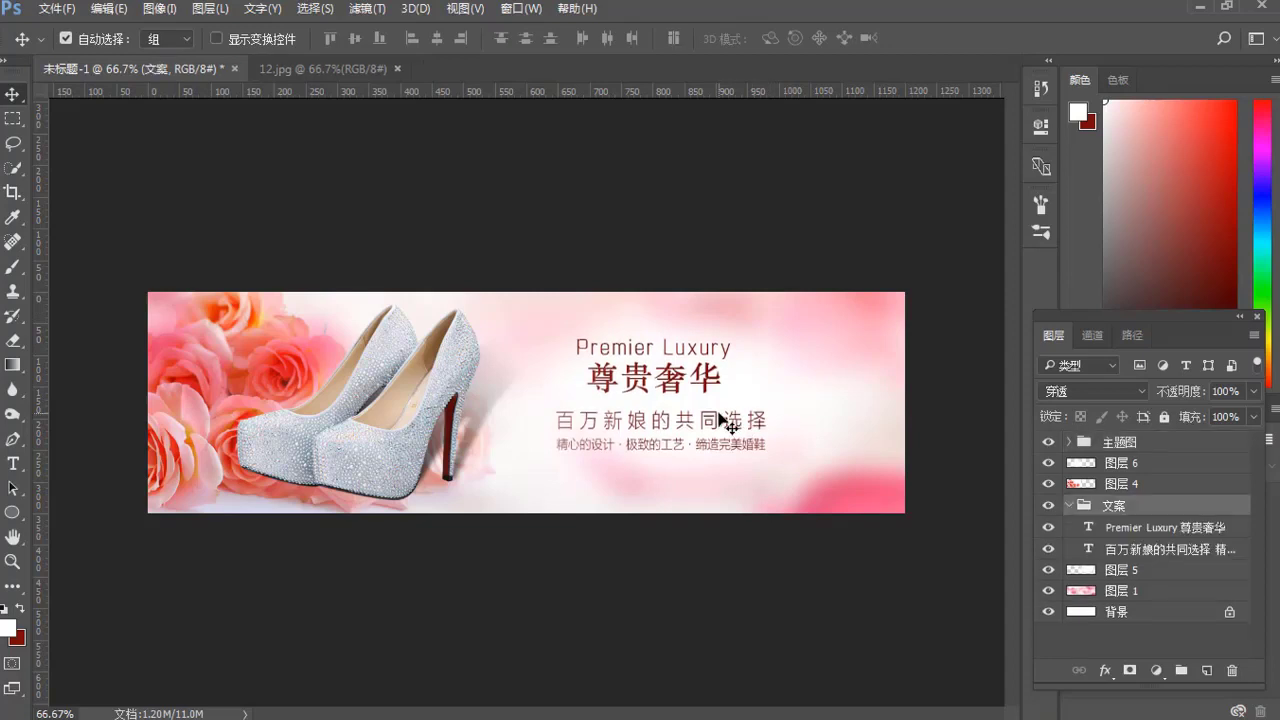